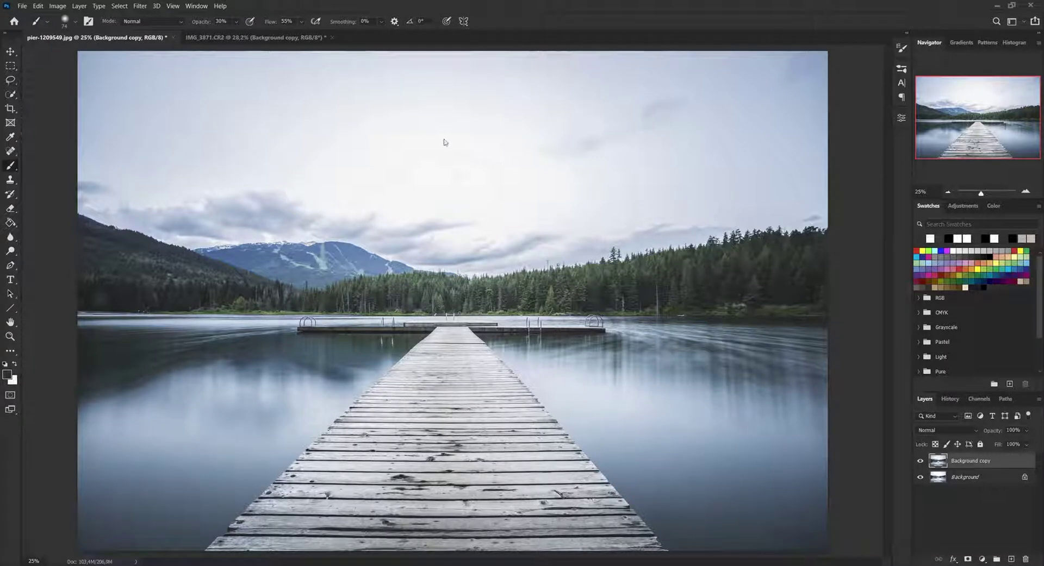
# Switch between the pier and dog images, ending on IMG_3871.CR2, and select the dog with Select Subject.
pyautogui.click(240, 38)
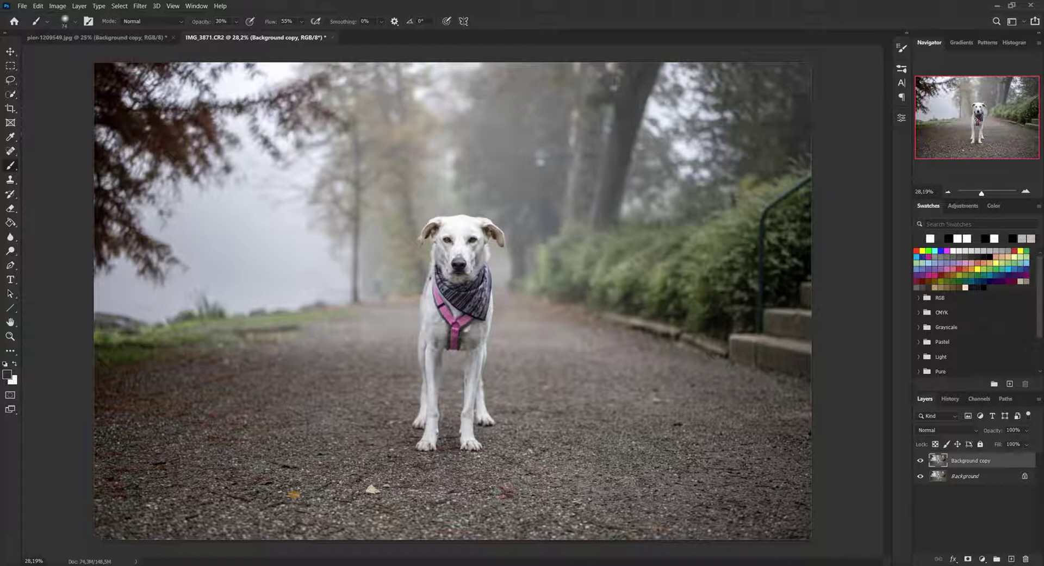
pyautogui.click(101, 37)
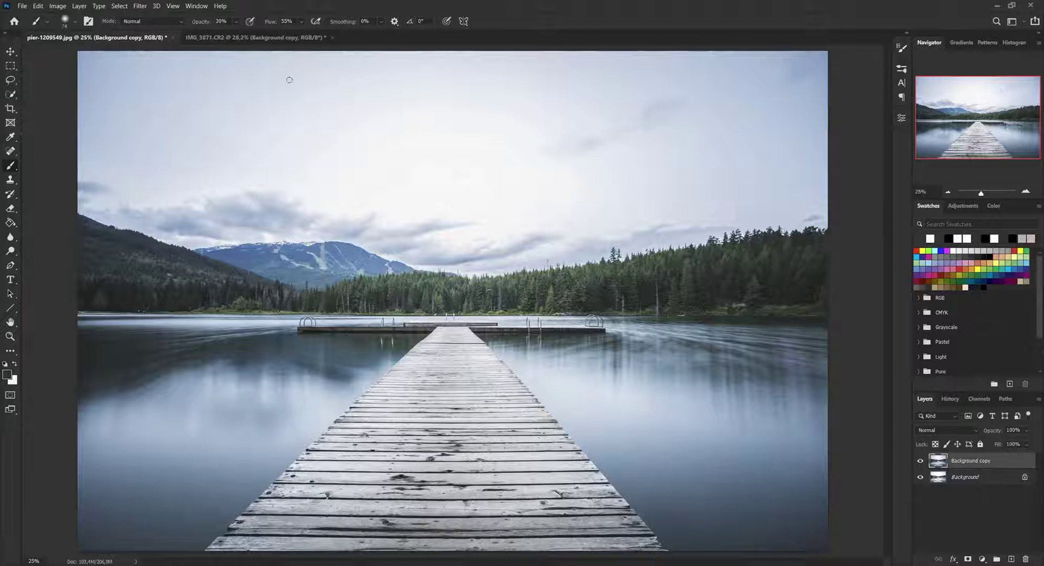
pyautogui.click(252, 38)
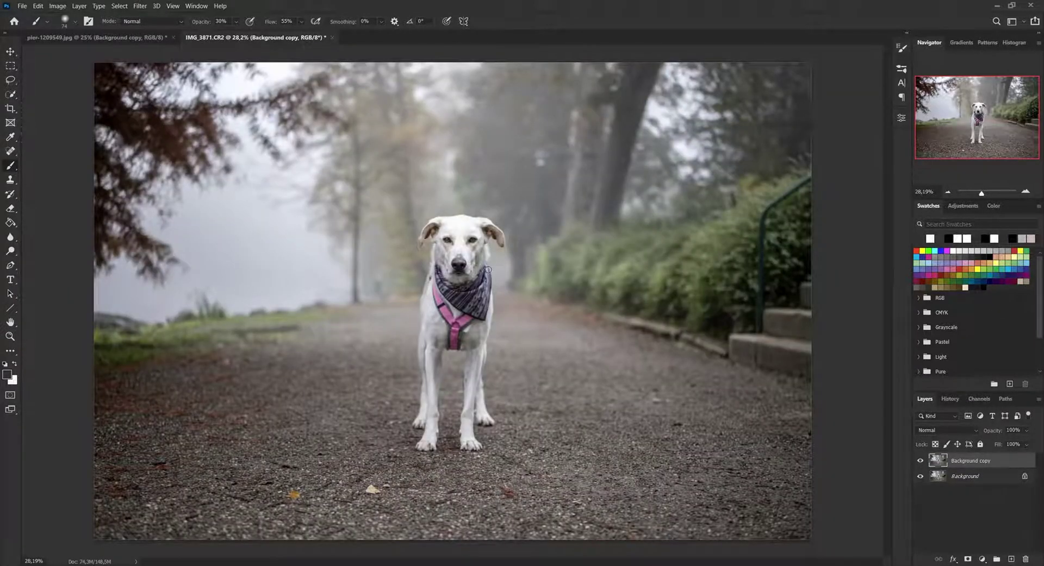
pyautogui.click(122, 7)
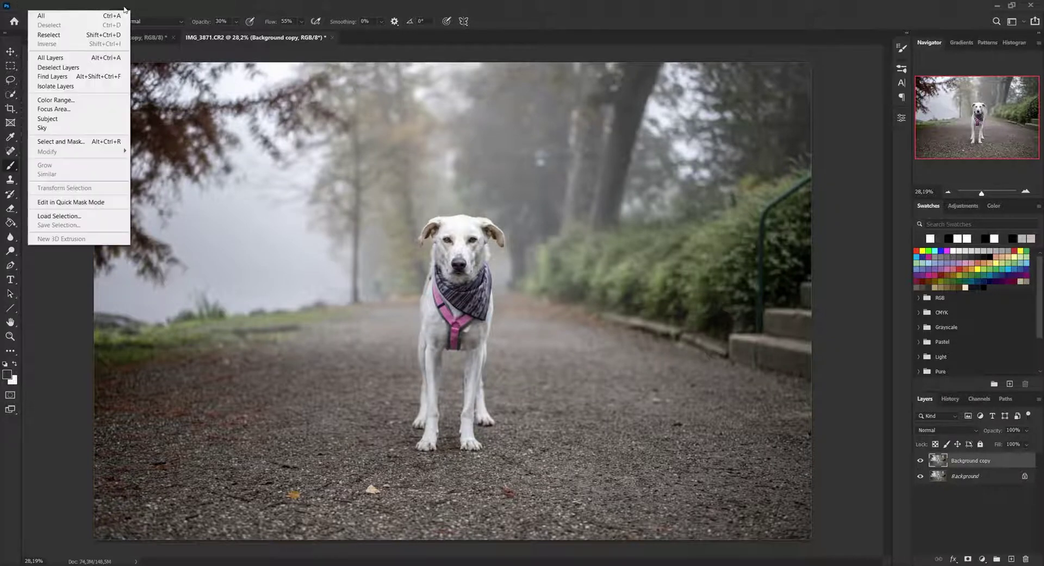
pyautogui.click(79, 124)
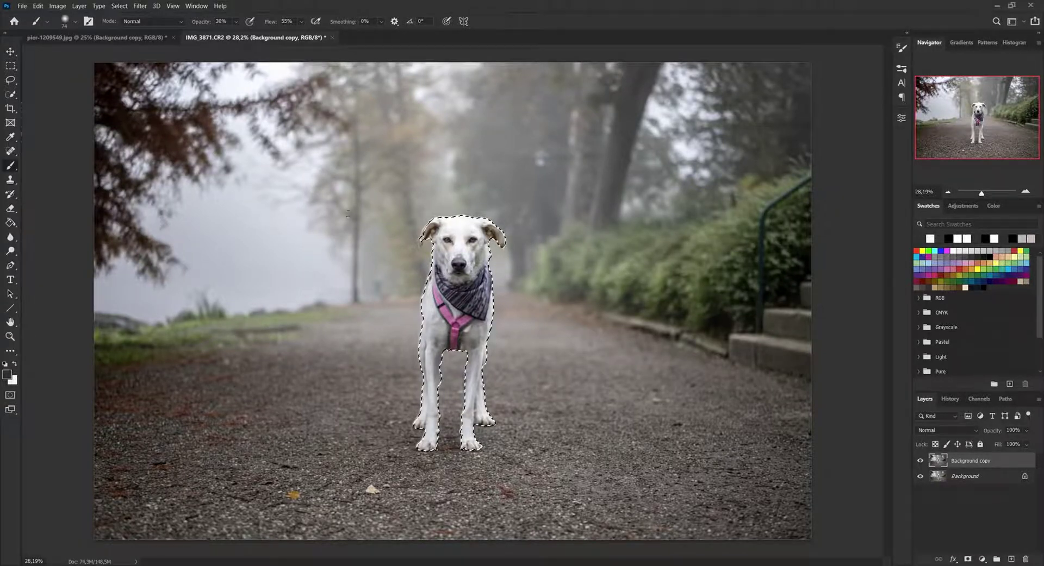
# Examine the selection outline around the dog's head, ears, chest and legs.
pyautogui.scroll(5, 469, 386)
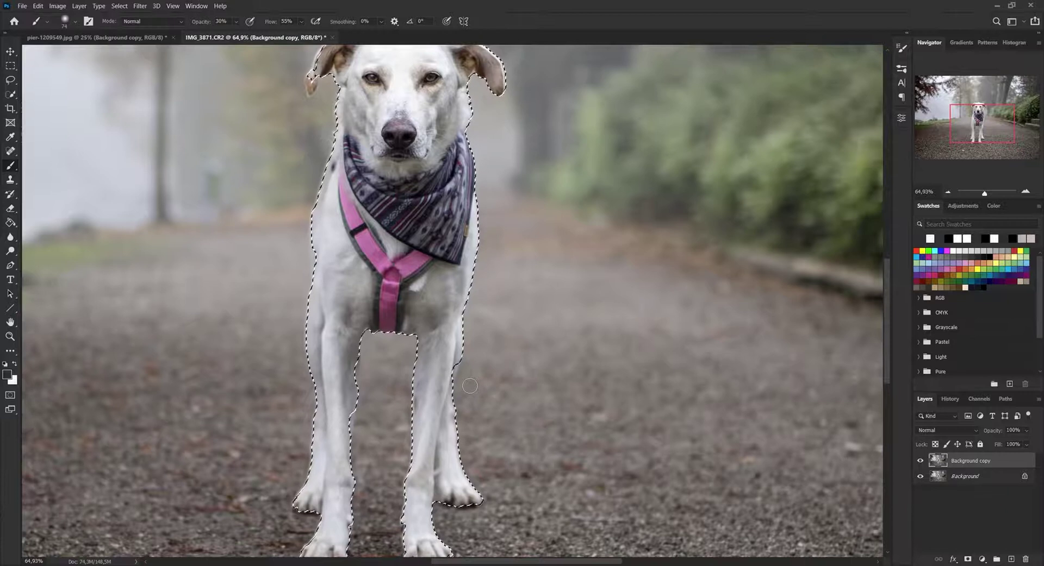
pyautogui.scroll(1, 469, 385)
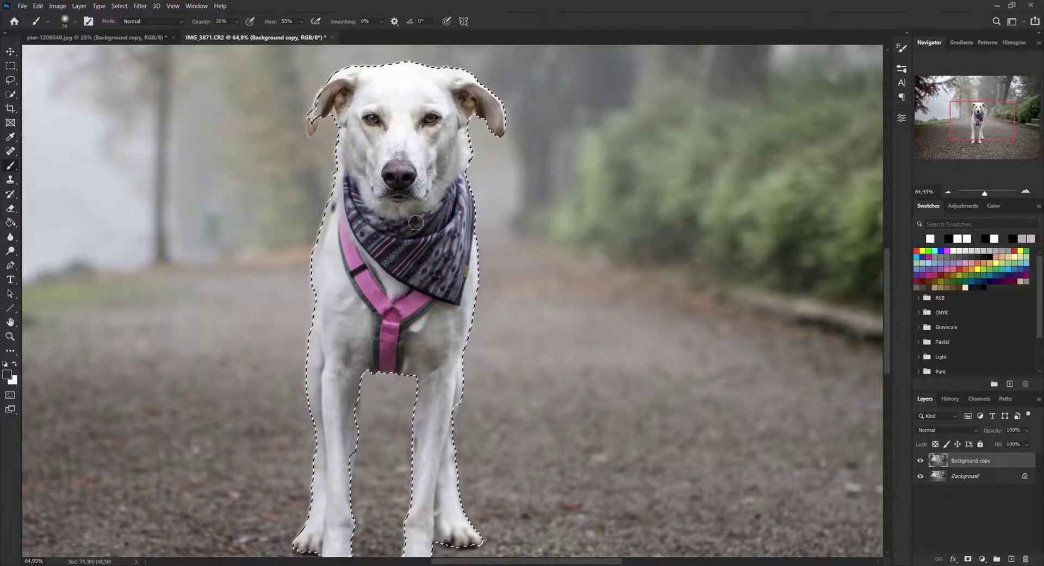
pyautogui.scroll(-3, 490, 317)
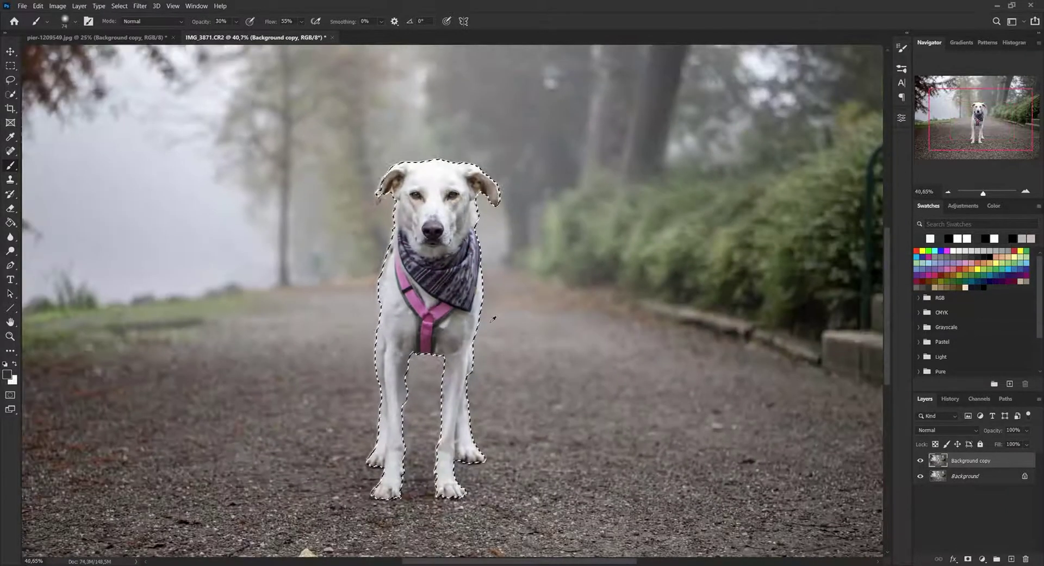
pyautogui.scroll(3, 406, 249)
pyautogui.scroll(1, 553, 273)
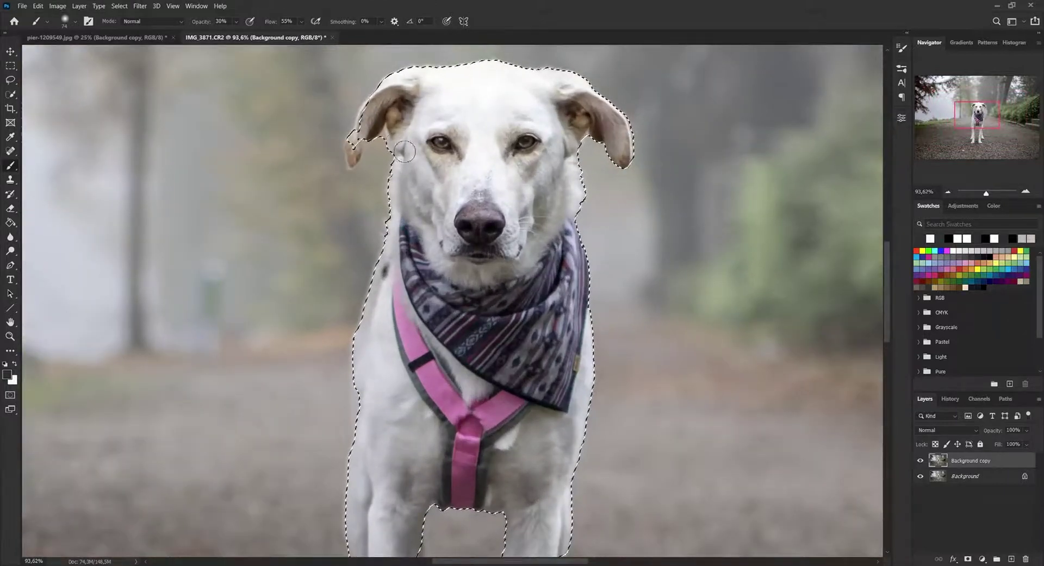
pyautogui.scroll(-3, 553, 272)
pyautogui.scroll(-2, 553, 273)
# Hide the Background layer, mask the Background copy layer with the dog selection, and check the cutout's paws and head.
pyautogui.click(920, 476)
pyautogui.click(967, 559)
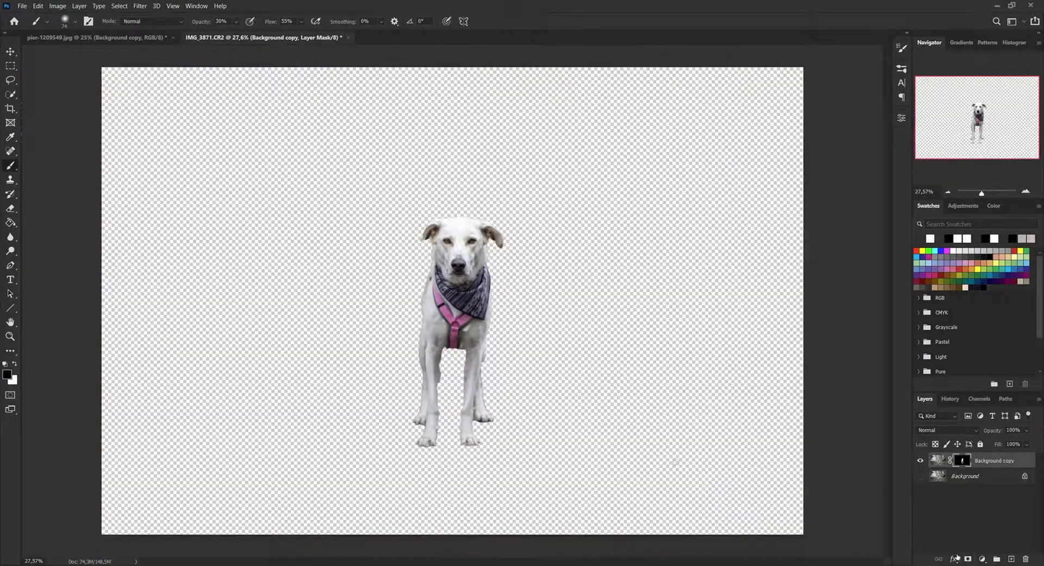
pyautogui.scroll(3, 580, 426)
pyautogui.scroll(2, 376, 344)
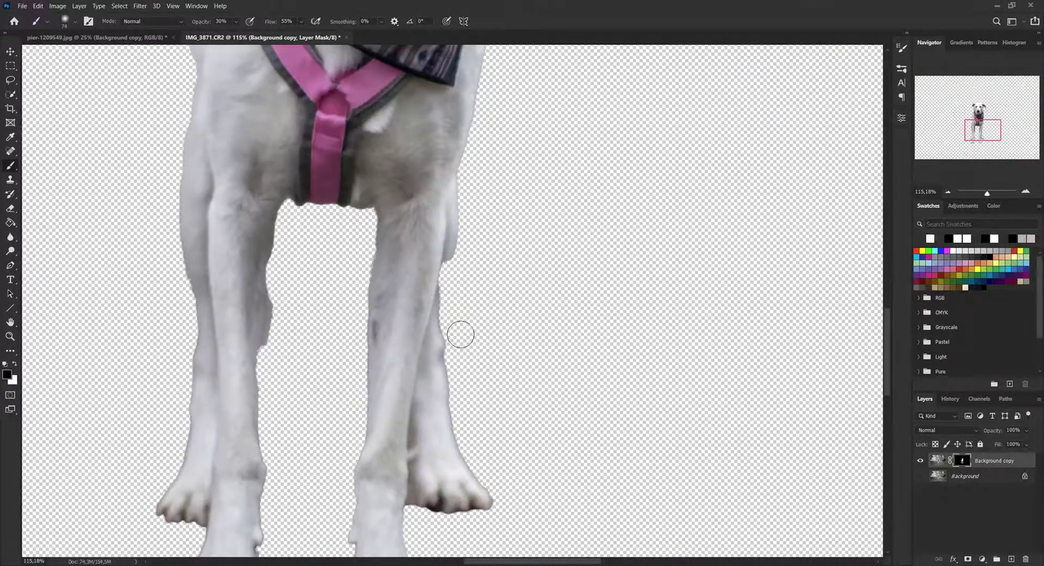
pyautogui.scroll(-1, 462, 336)
pyautogui.scroll(-2, 460, 340)
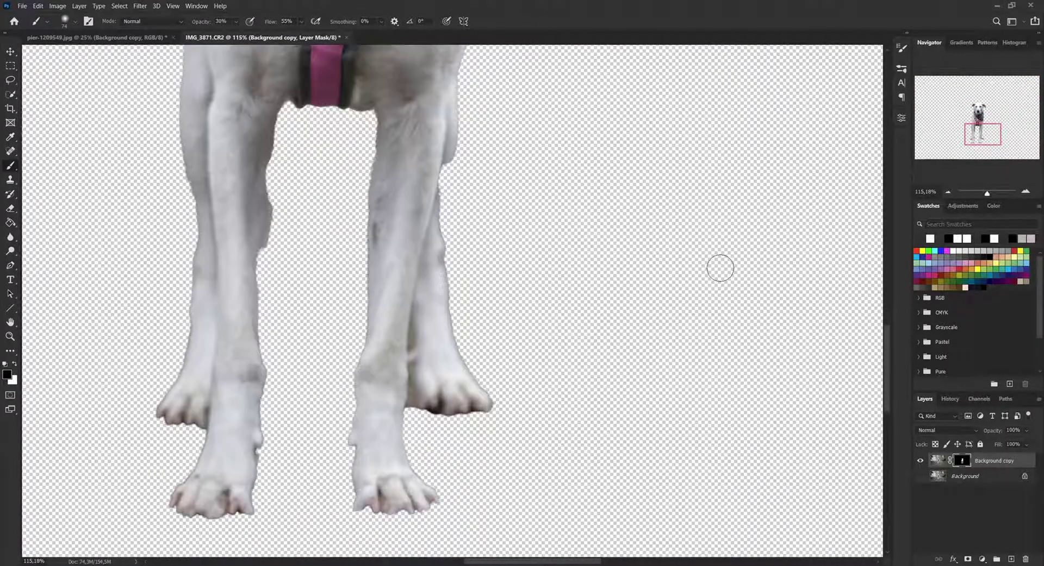
pyautogui.moveTo(981, 138); pyautogui.dragTo(976, 114)
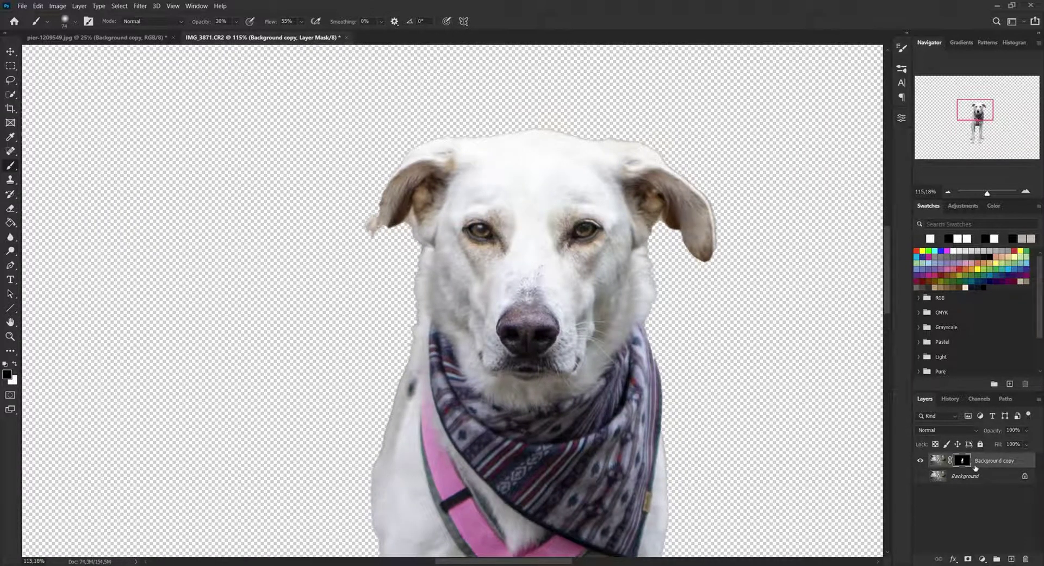
# Undo the layer mask and open the dog selection in Select and Mask with the Lasso tool active.
pyautogui.hotkey('ctrl', 'z')
pyautogui.scroll(-3, 671, 397)
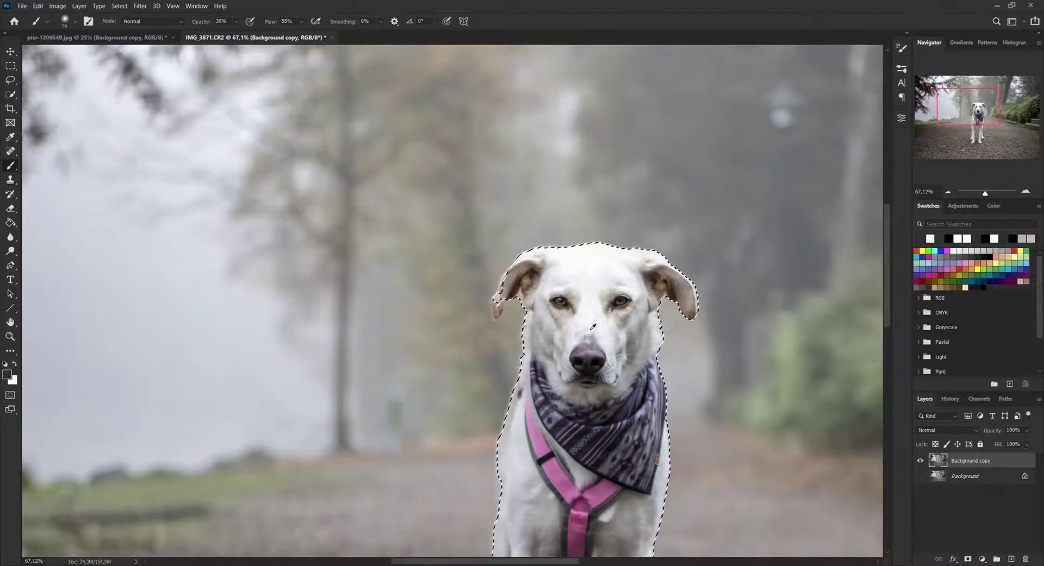
pyautogui.scroll(-2, 590, 326)
pyautogui.scroll(-2, 590, 325)
pyautogui.click(11, 80)
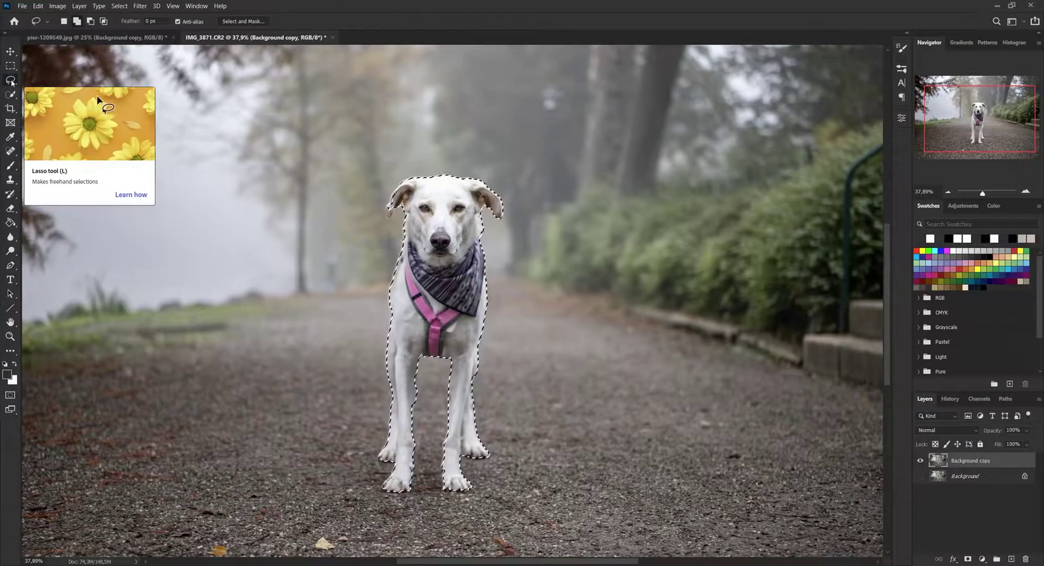
pyautogui.click(248, 22)
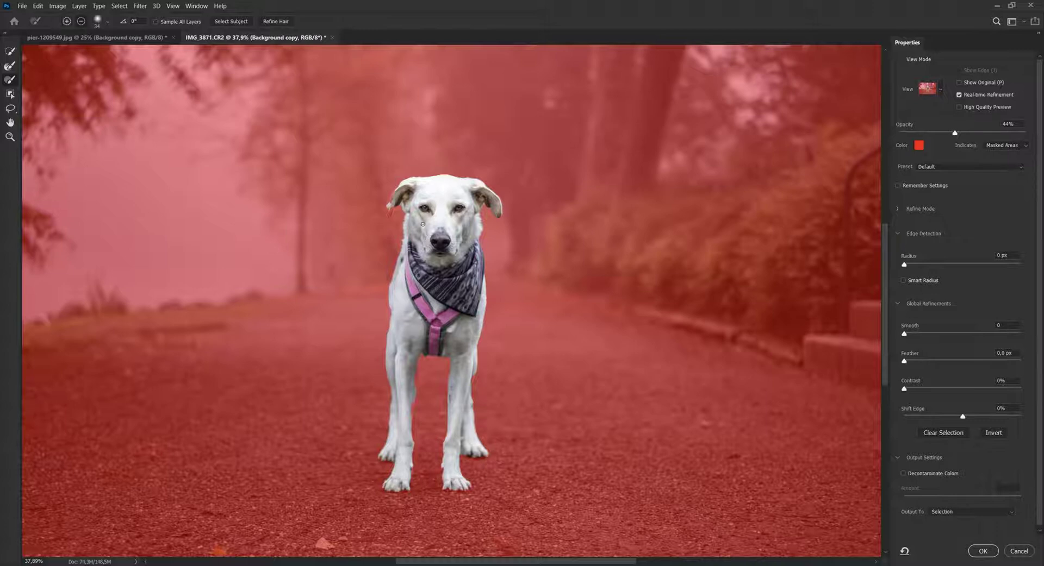
# Refine the selection along the top of the dog's head and the incompletely selected ear using the Refine Edge Brush.
pyautogui.scroll(5, 422, 220)
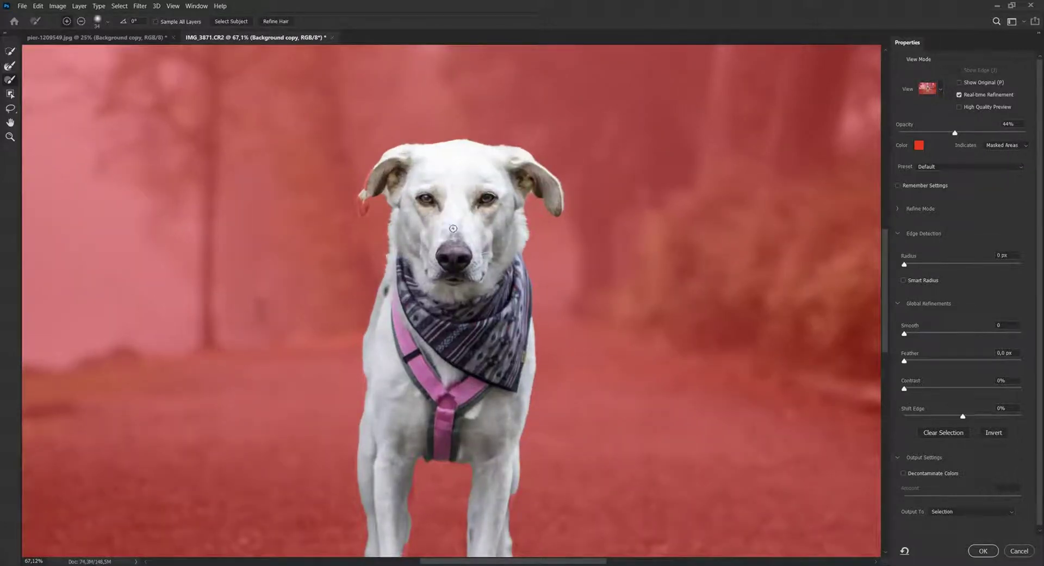
pyautogui.scroll(-5, 444, 348)
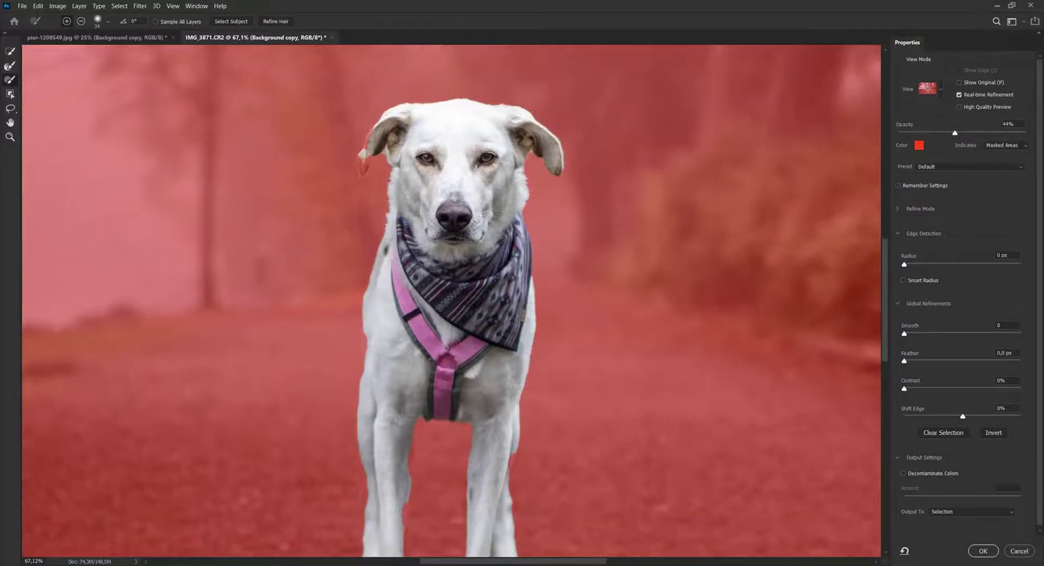
pyautogui.scroll(2, 468, 370)
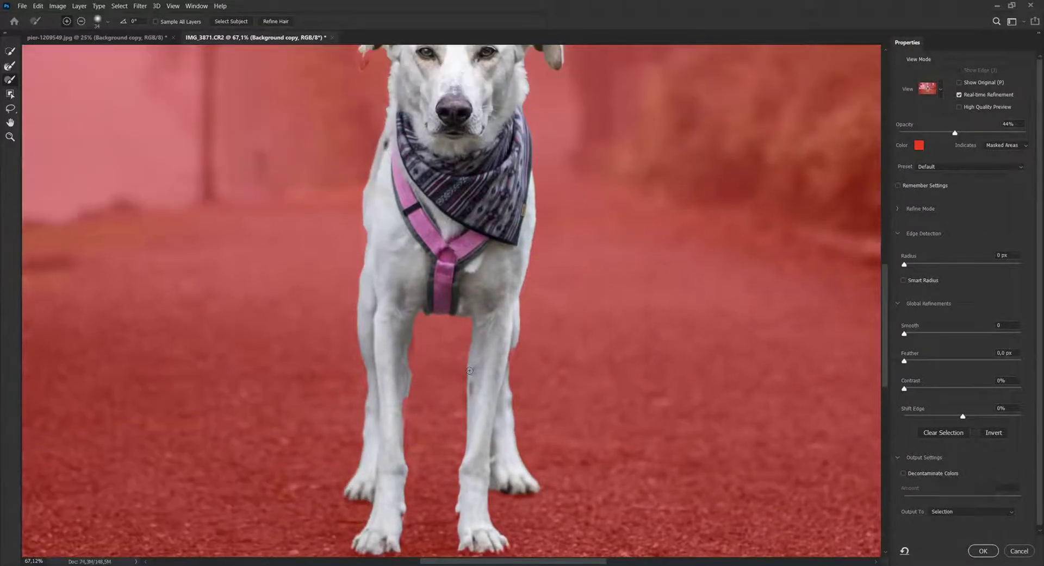
pyautogui.scroll(5, 470, 371)
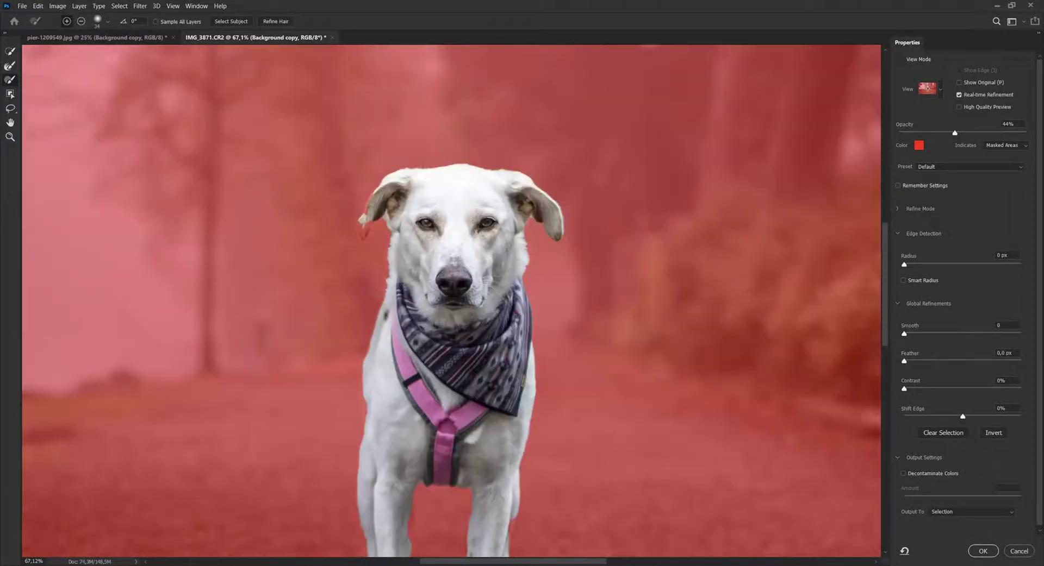
pyautogui.scroll(5, 449, 198)
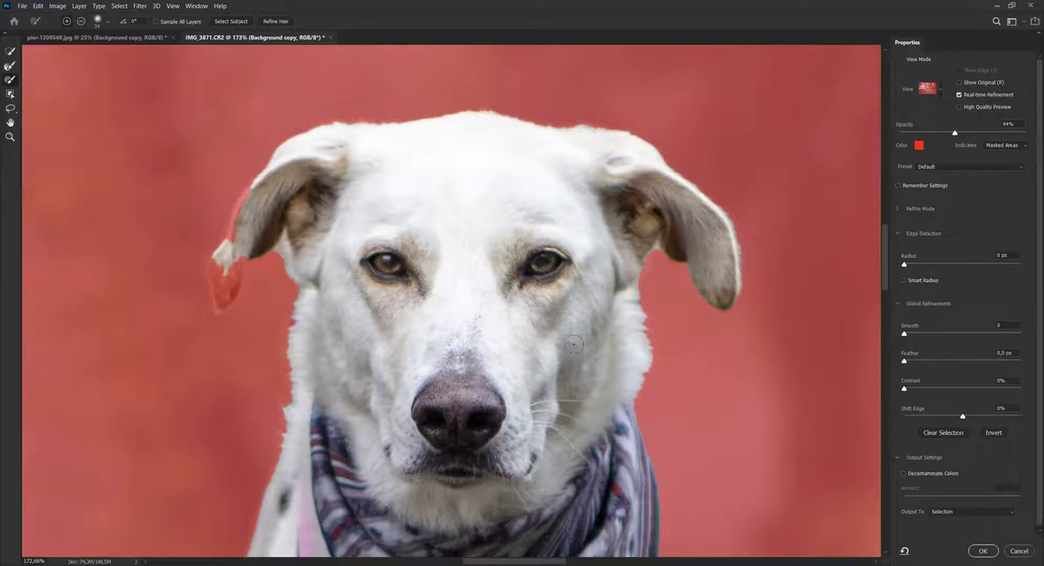
pyautogui.scroll(-3, 410, 227)
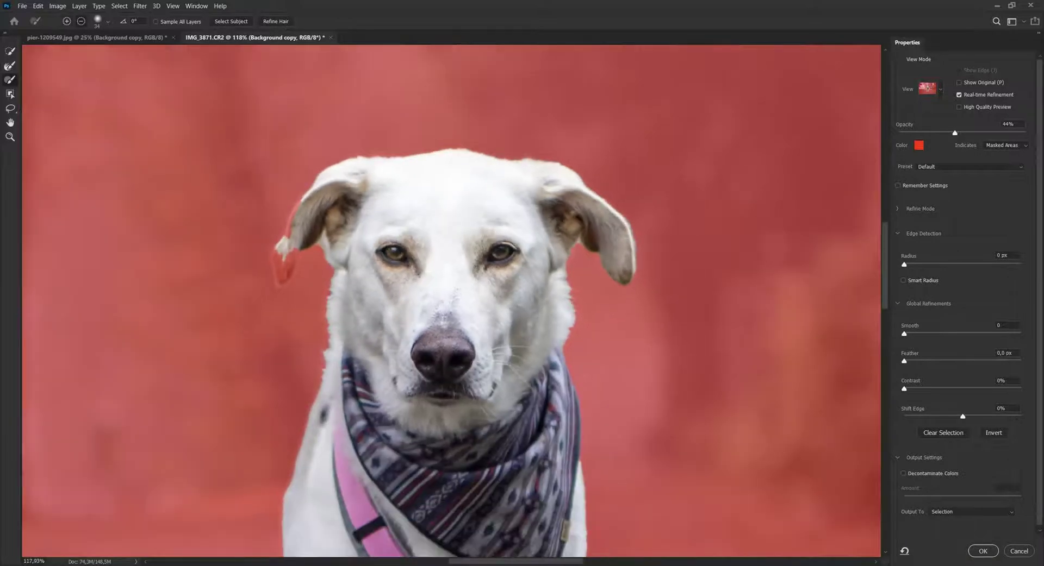
pyautogui.click(13, 67)
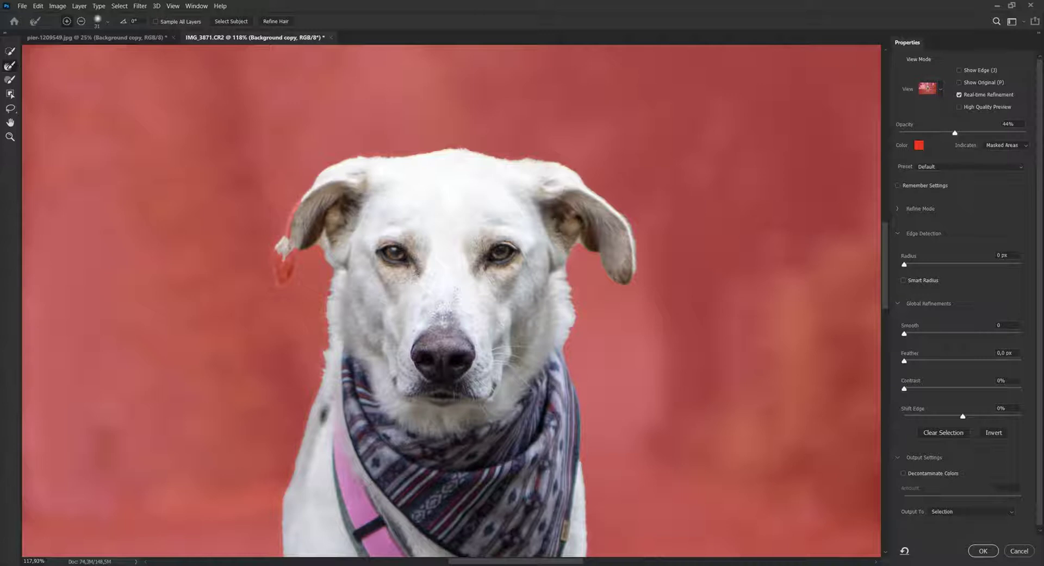
pyautogui.rightClick(277, 107)
pyautogui.click(107, 22)
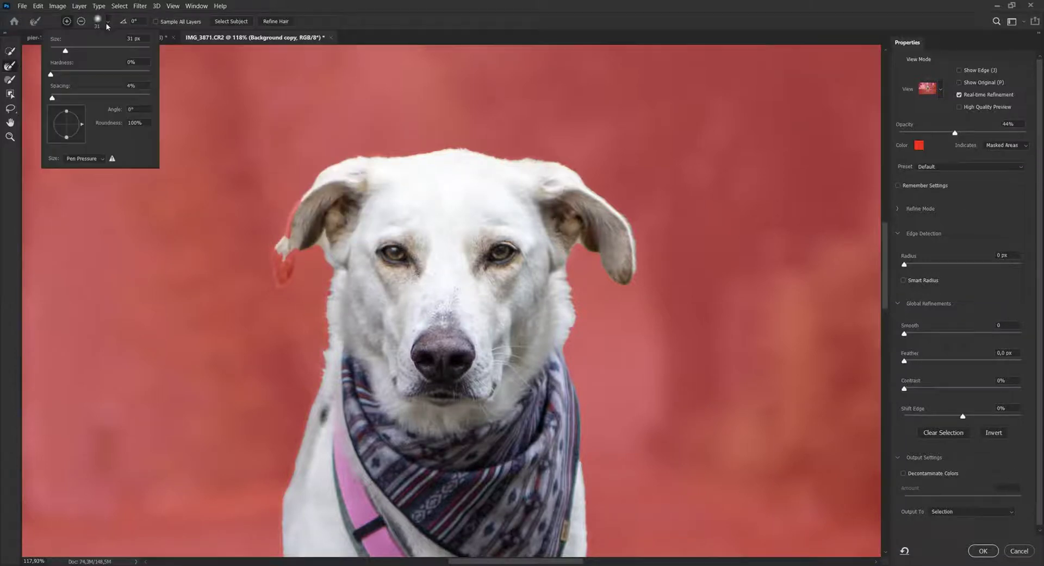
pyautogui.click(386, 168)
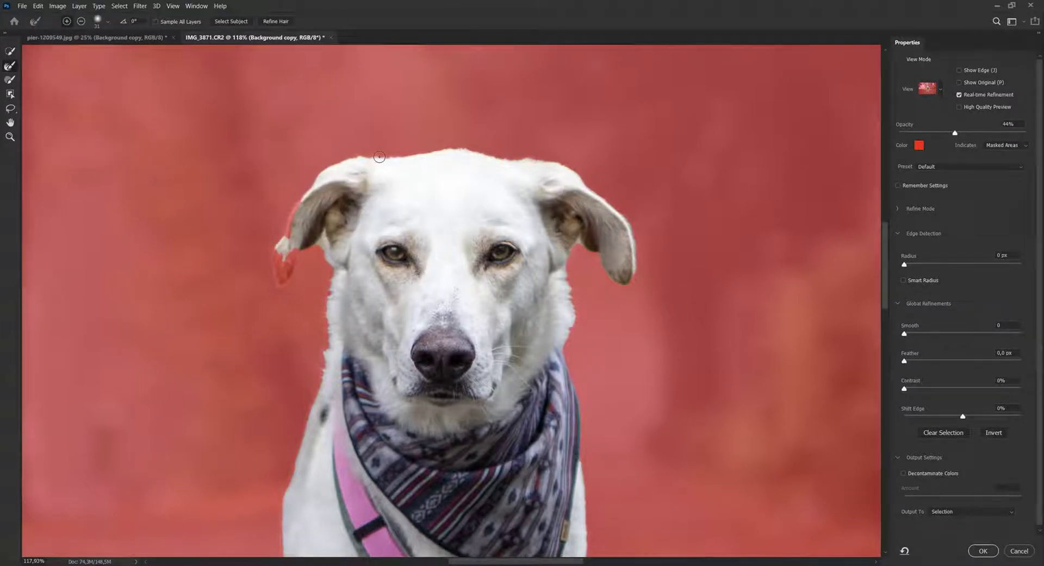
pyautogui.moveTo(388, 157); pyautogui.dragTo(459, 148)
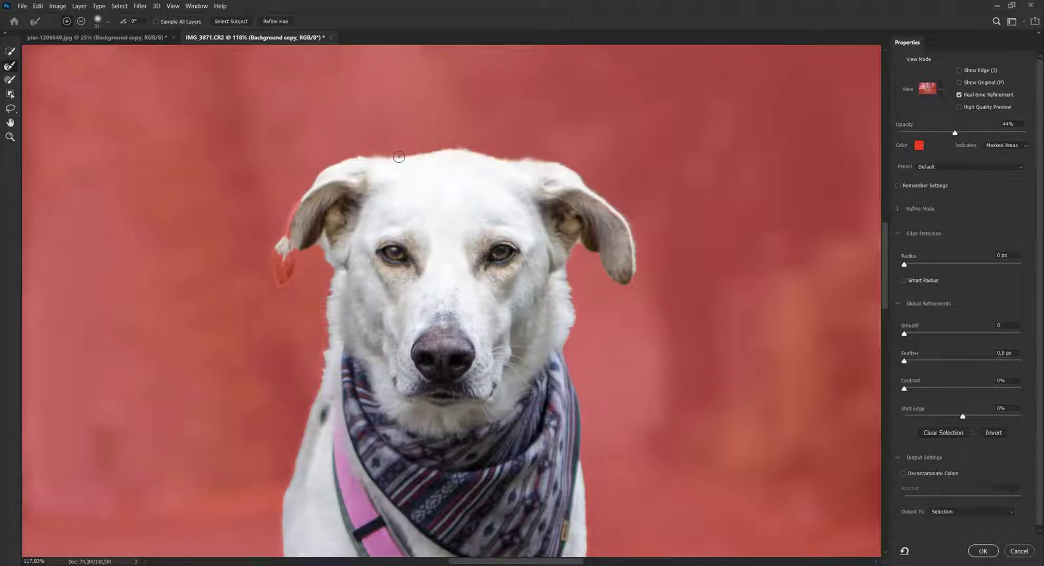
pyautogui.moveTo(369, 157)
pyautogui.mouseDown()
pyautogui.moveTo(323, 169)
pyautogui.moveTo(275, 256)
pyautogui.moveTo(287, 249)
pyautogui.mouseUp()
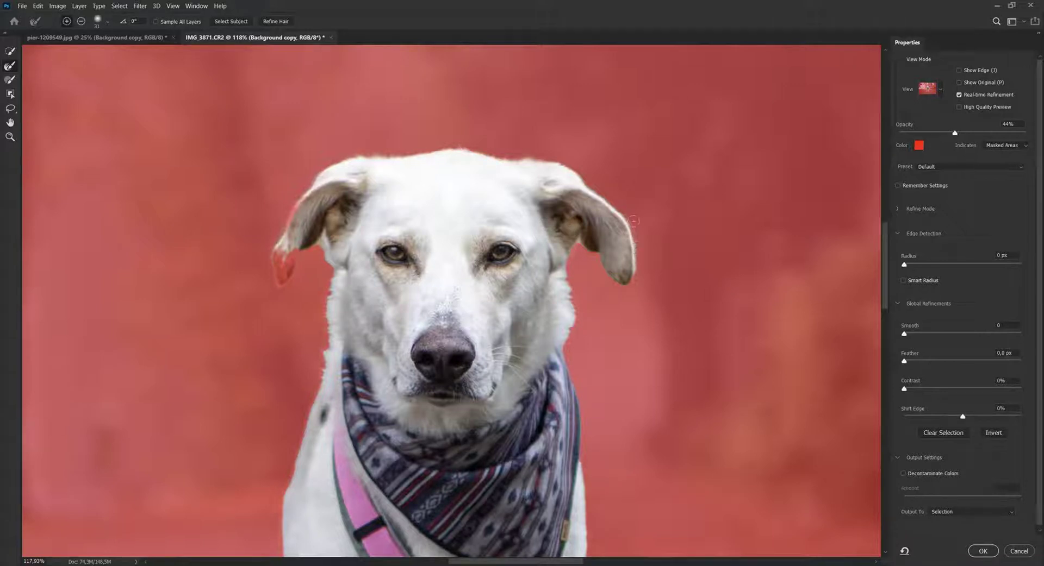
# Refine the selection along the edges of the dog's legs and lower body using the Refine Edge Brush, and check the whole cutout.
pyautogui.scroll(-5, 634, 237)
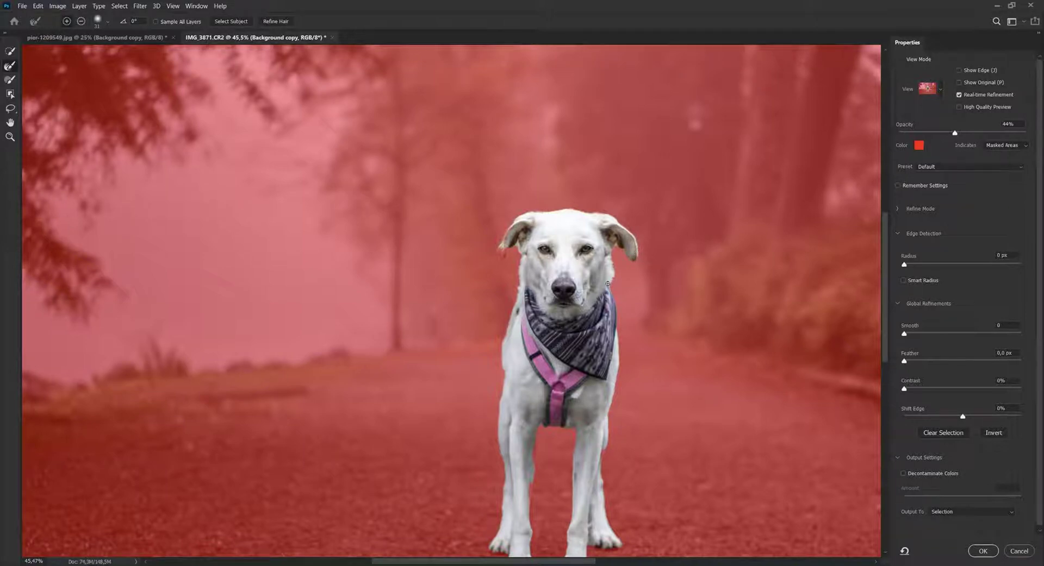
pyautogui.scroll(3, 675, 314)
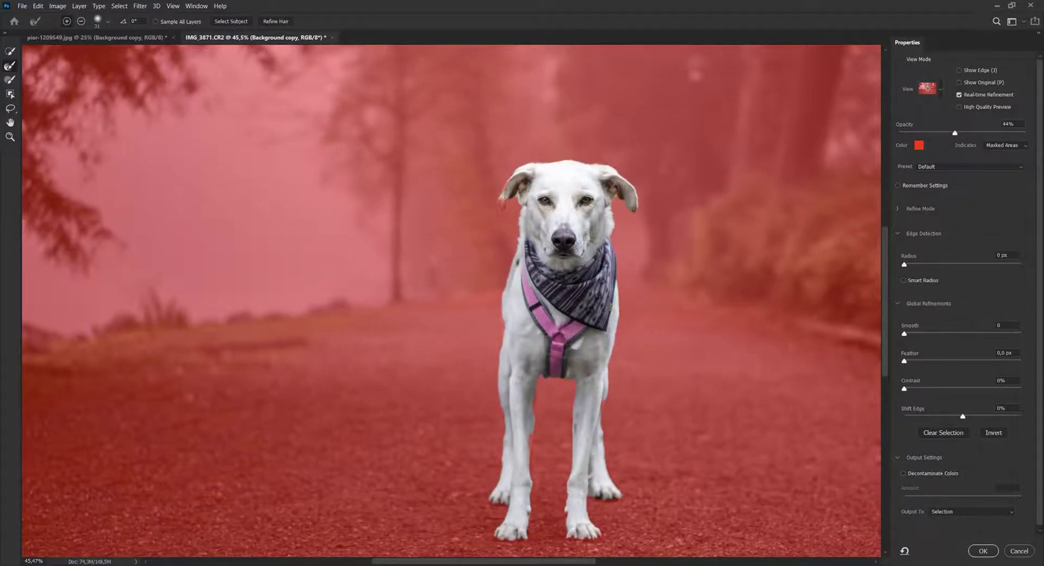
pyautogui.scroll(3, 675, 314)
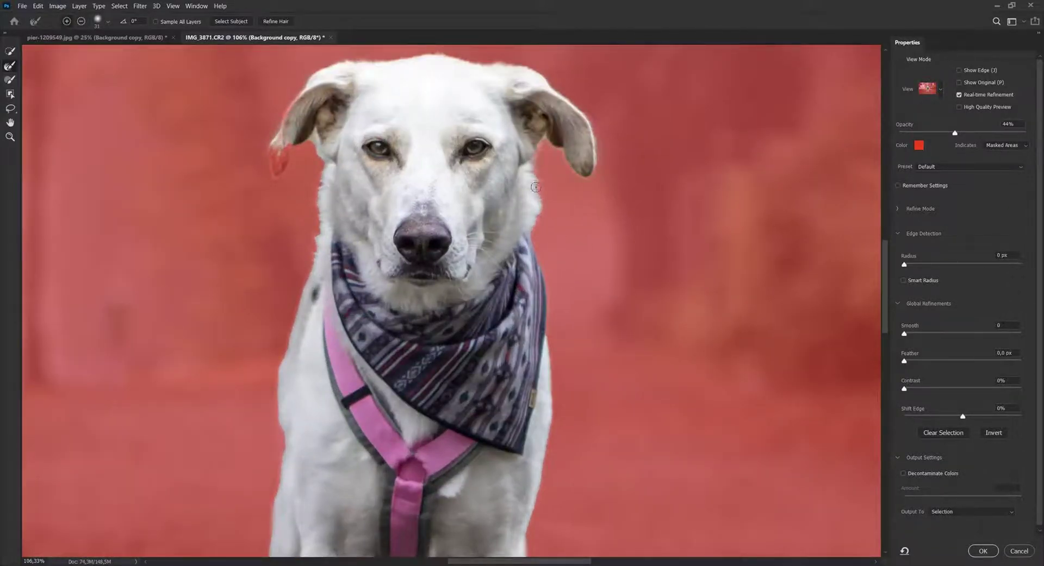
pyautogui.scroll(-5, 610, 317)
pyautogui.scroll(-3, 515, 391)
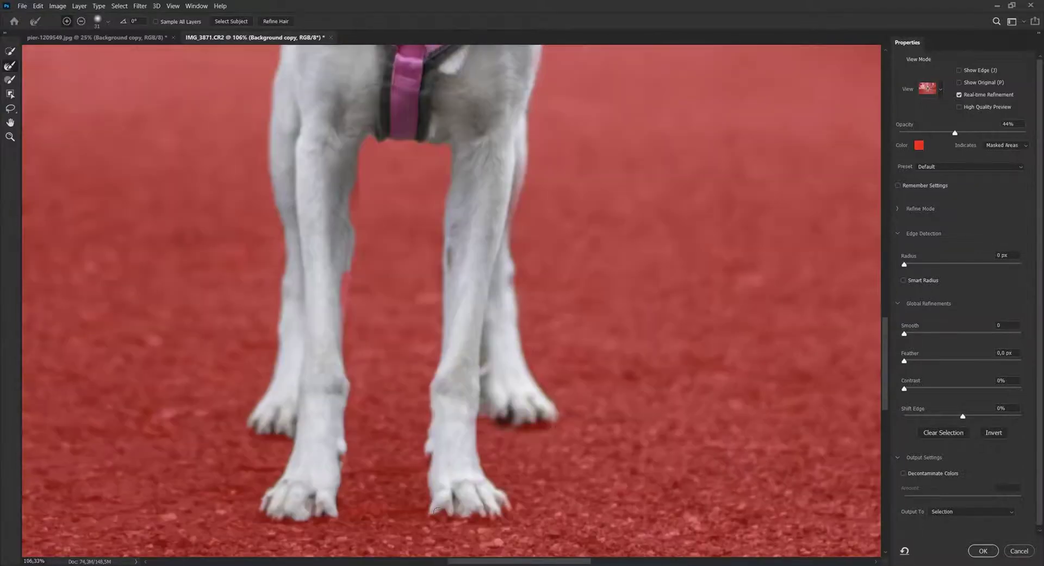
pyautogui.moveTo(371, 140)
pyautogui.mouseDown()
pyautogui.moveTo(345, 348)
pyautogui.moveTo(250, 419)
pyautogui.moveTo(277, 185)
pyautogui.mouseUp()
pyautogui.scroll(7, 284, 181)
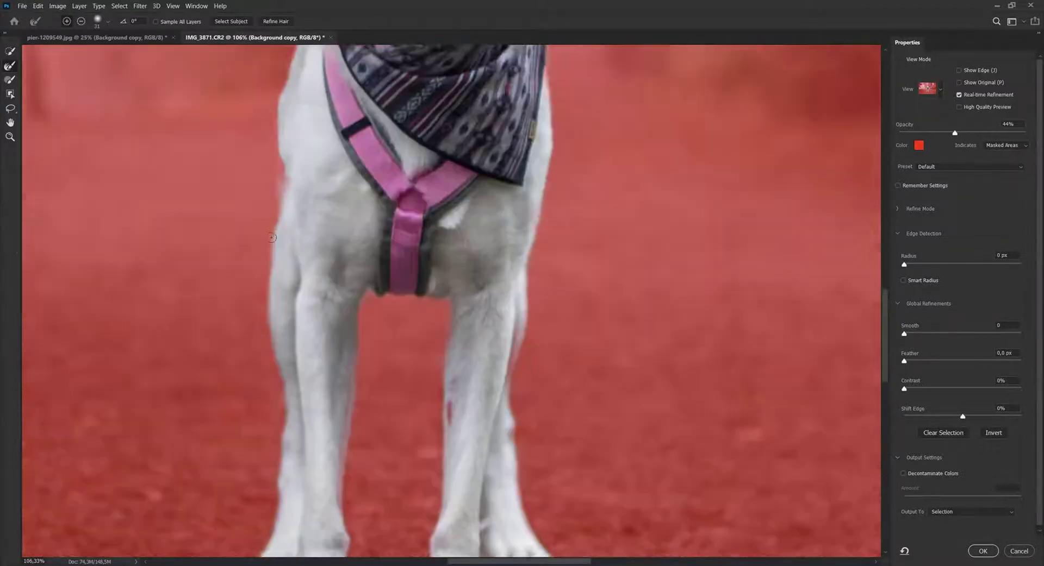
pyautogui.scroll(-6, 653, 331)
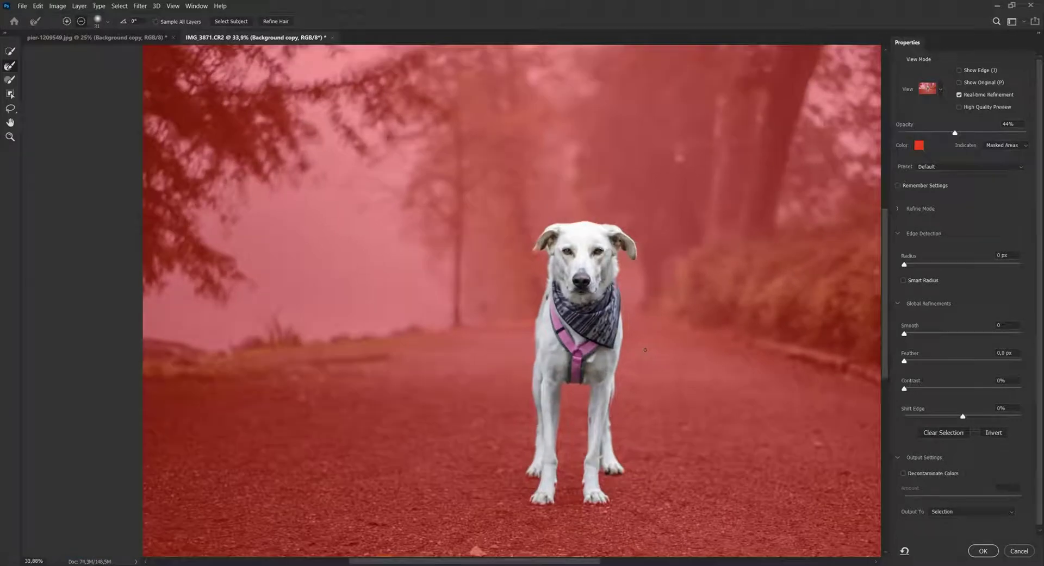
pyautogui.hscroll(1, 615, 359)
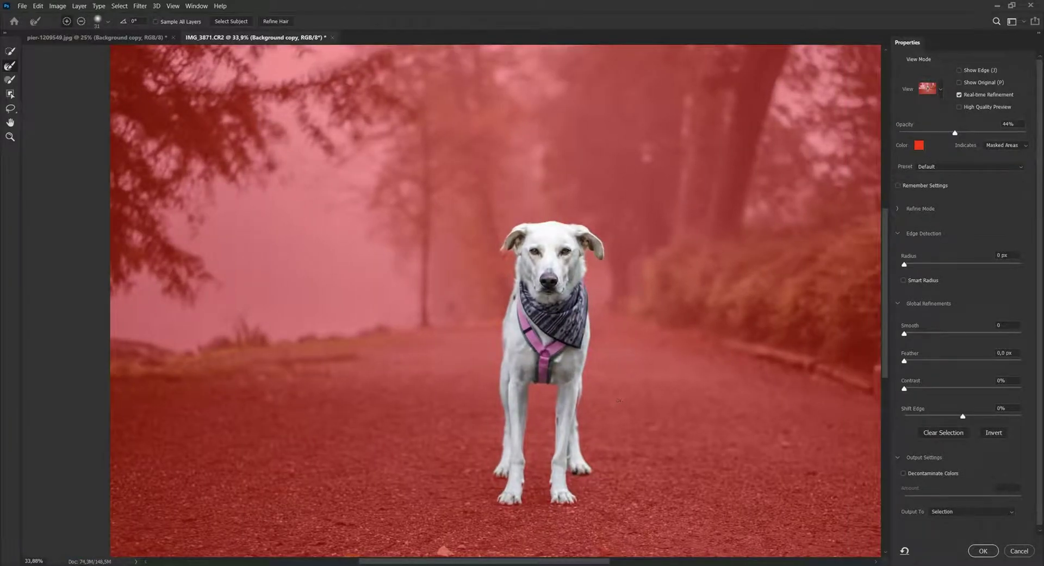
pyautogui.scroll(1, 619, 401)
pyautogui.scroll(6, 587, 356)
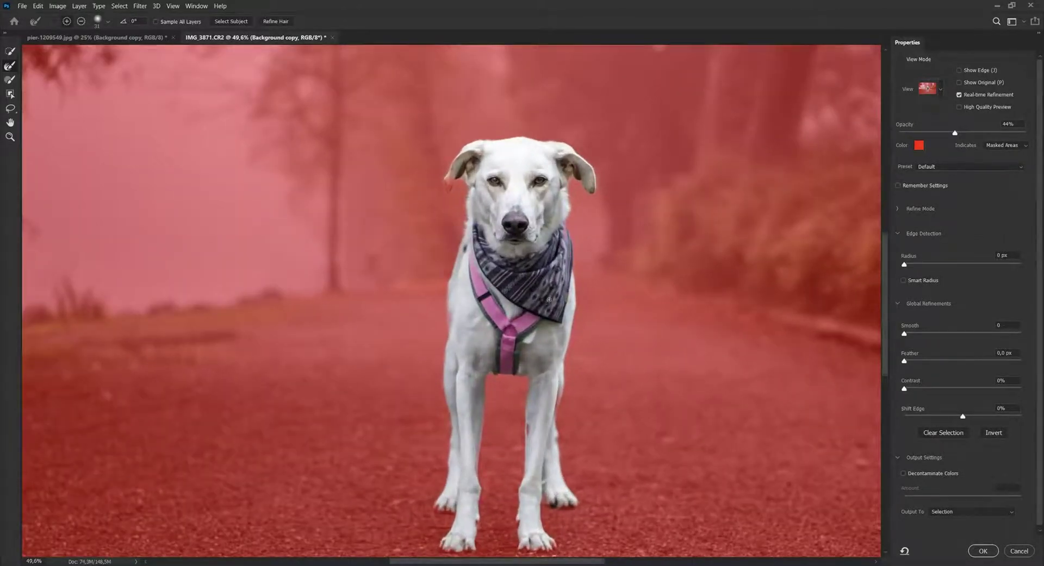
# Add the missing tip of the dog's ear to the selection using the Brush tool in add mode.
pyautogui.scroll(3, 542, 307)
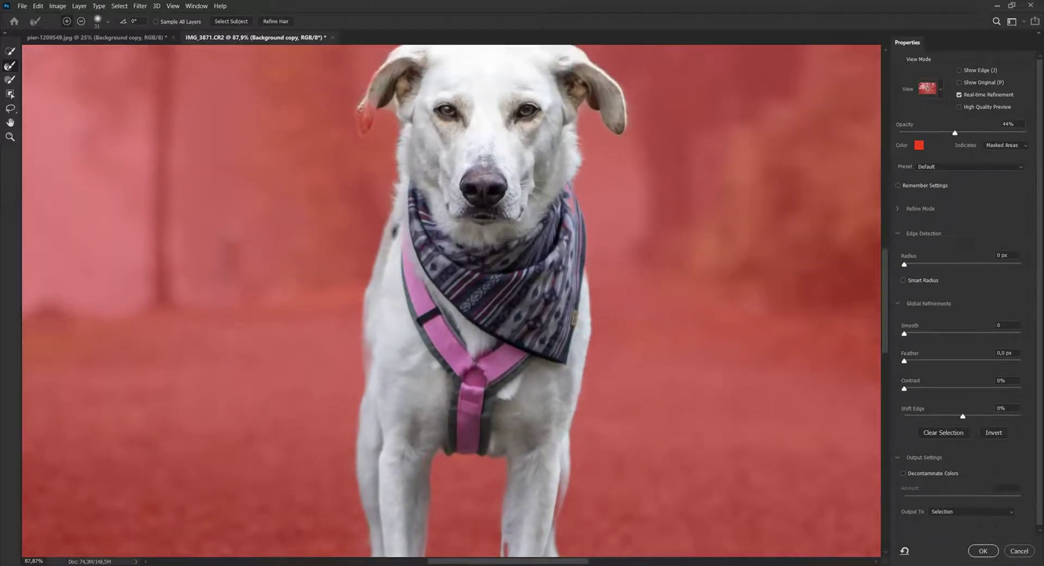
pyautogui.scroll(-6, 368, 121)
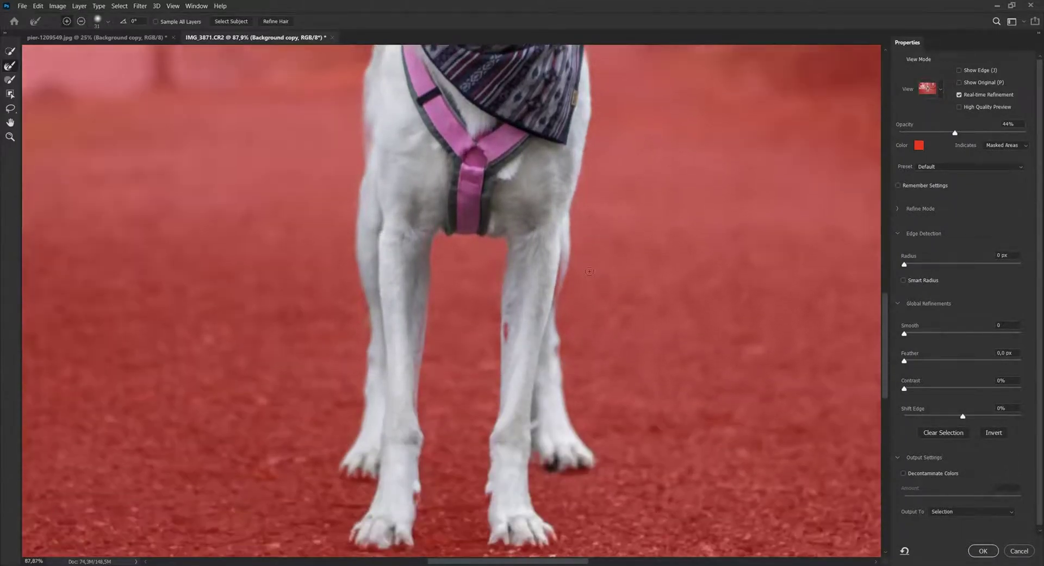
pyautogui.scroll(6, 543, 349)
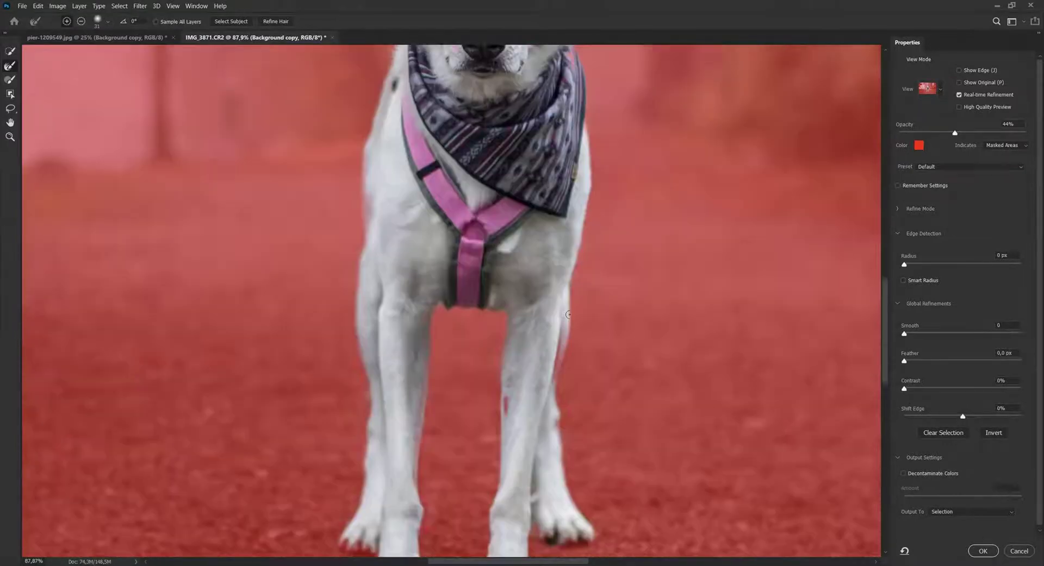
pyautogui.scroll(4, 451, 301)
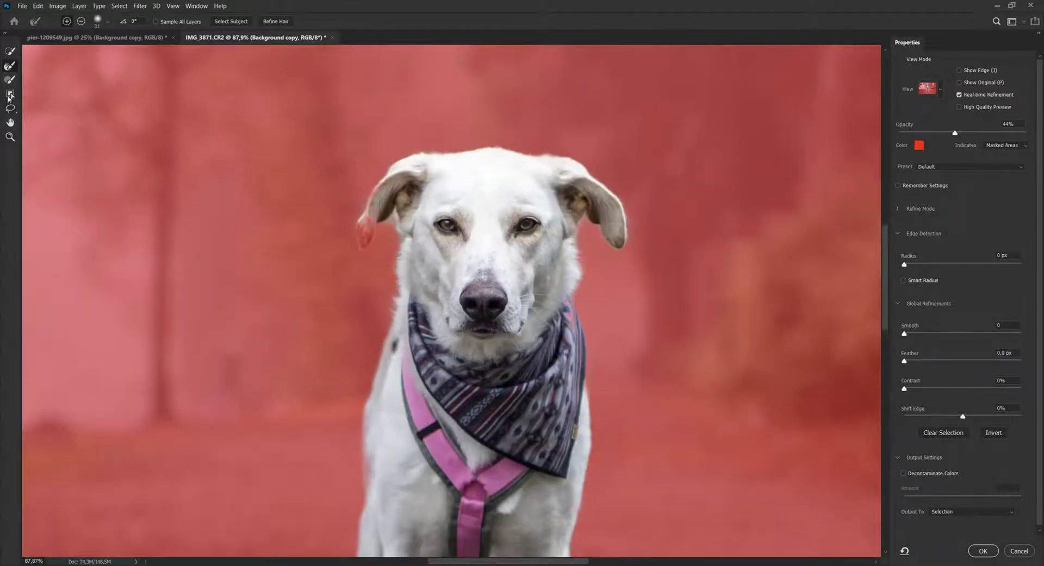
pyautogui.click(12, 81)
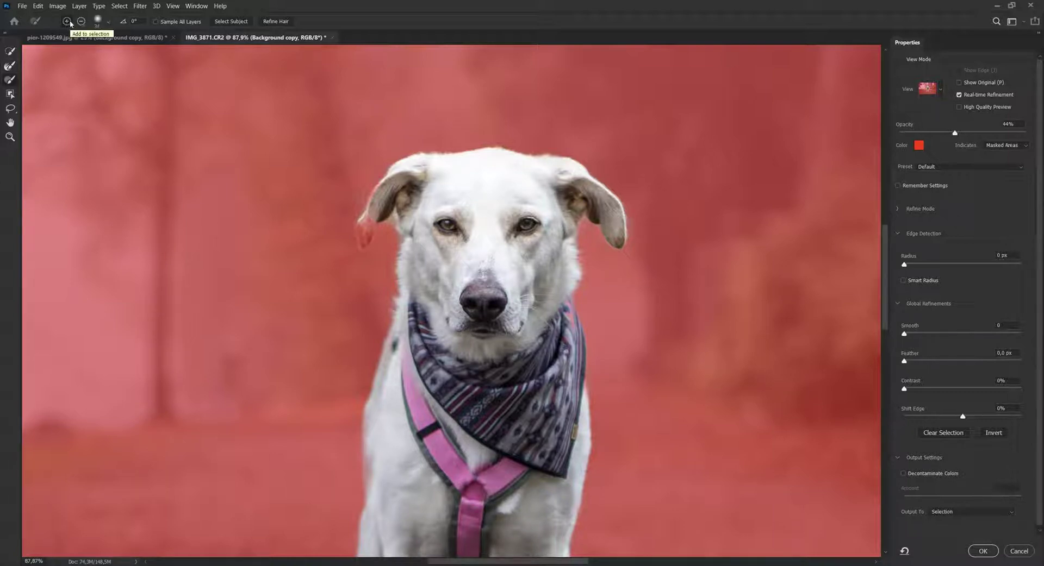
pyautogui.scroll(4, 401, 203)
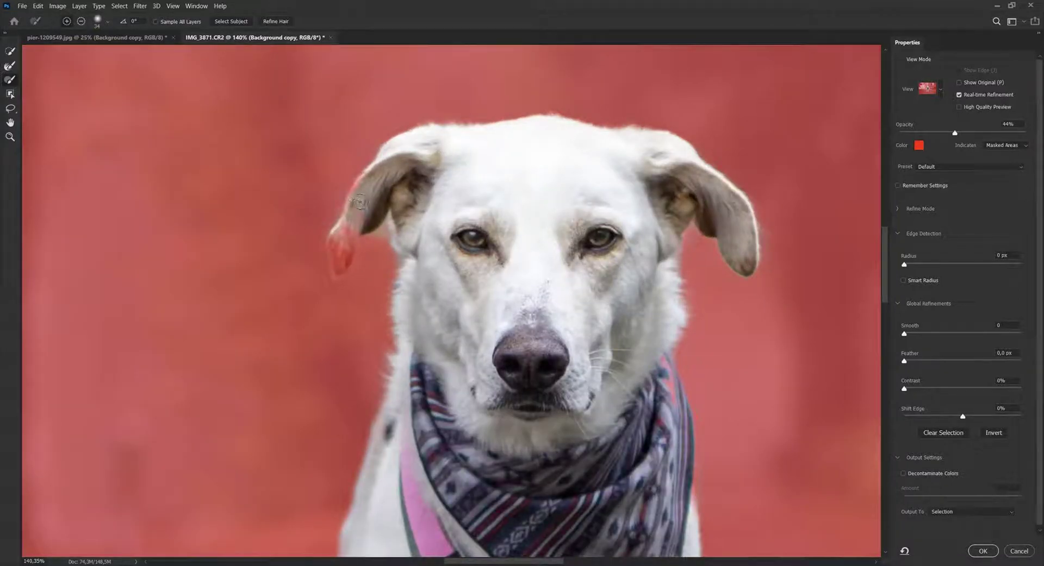
pyautogui.moveTo(358, 200)
pyautogui.mouseDown()
pyautogui.moveTo(371, 173)
pyautogui.moveTo(340, 254)
pyautogui.moveTo(363, 213)
pyautogui.mouseUp()
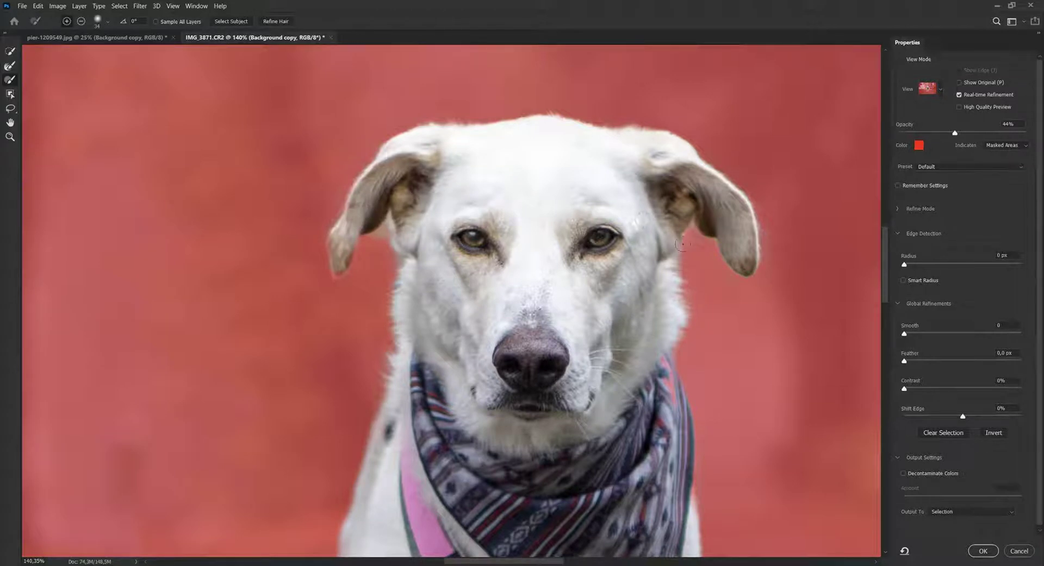
# Paint the partly masked patches along the side of the dog's scarf back into the selection.
pyautogui.scroll(-2, 652, 313)
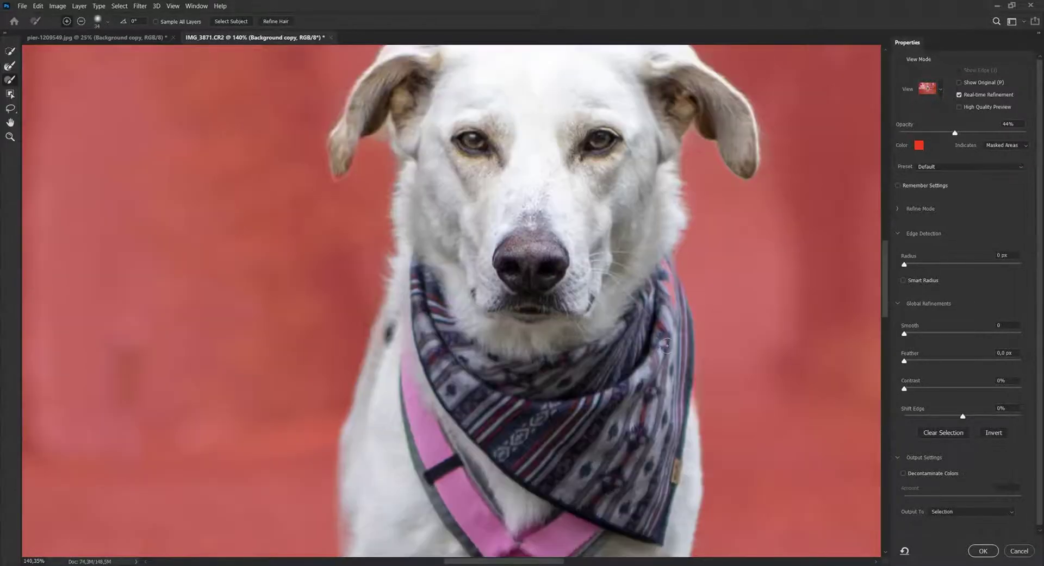
pyautogui.moveTo(663, 275)
pyautogui.mouseDown()
pyautogui.moveTo(661, 266)
pyautogui.moveTo(672, 322)
pyautogui.mouseUp()
pyautogui.scroll(-2, 663, 320)
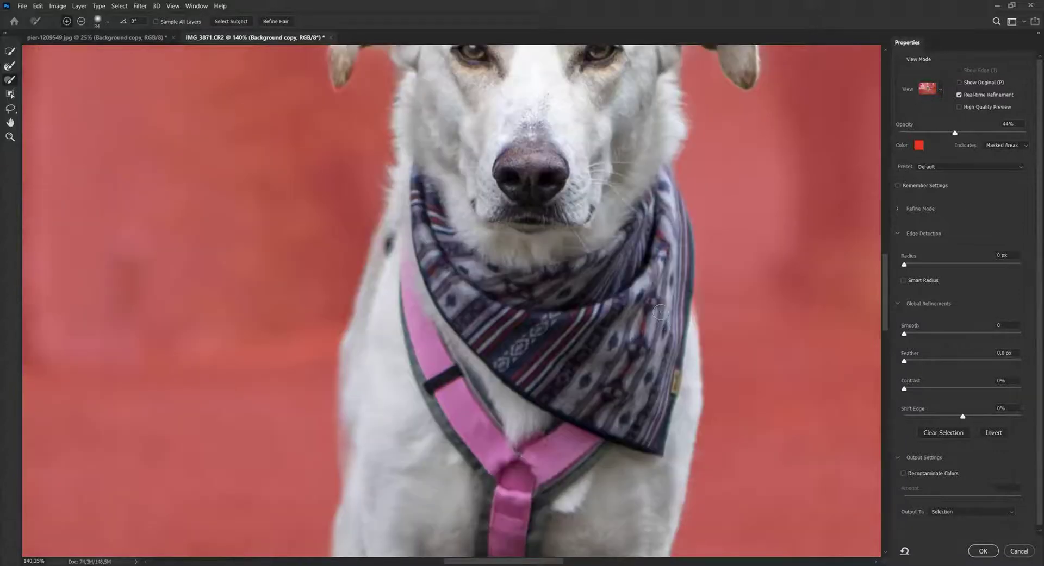
pyautogui.moveTo(683, 290); pyautogui.dragTo(683, 320)
pyautogui.scroll(-2, 573, 361)
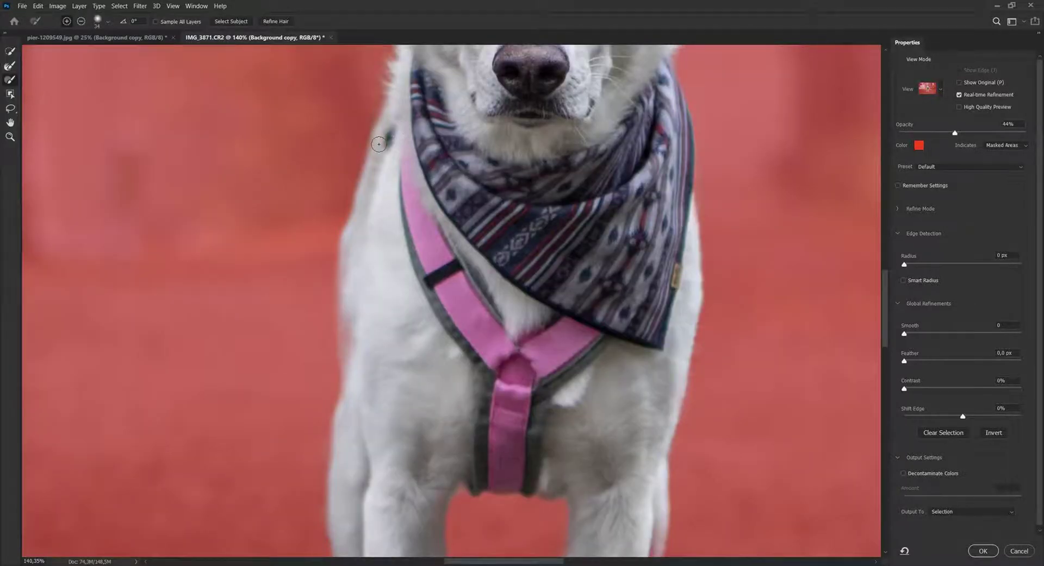
# Paint the missing parts of the dog's legs and all its paws into the selection.
pyautogui.scroll(-2, 391, 256)
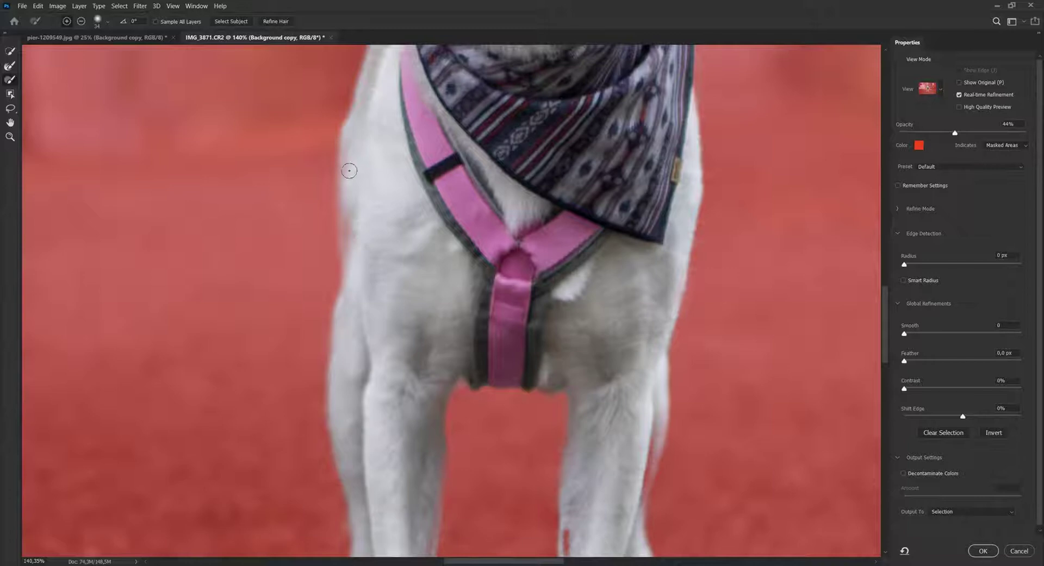
pyautogui.scroll(-3, 350, 258)
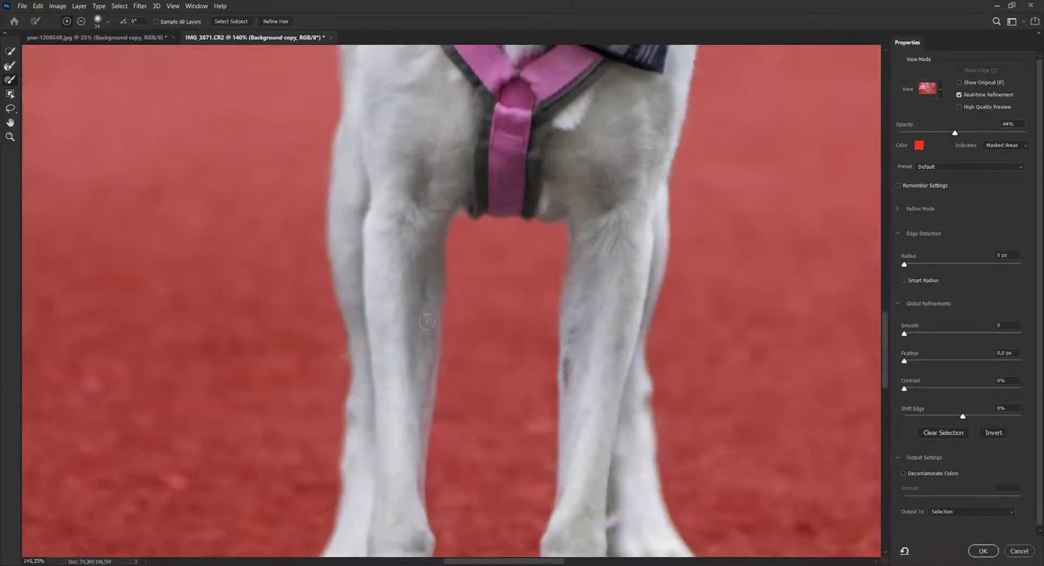
pyautogui.scroll(-5, 359, 417)
pyautogui.moveTo(699, 329); pyautogui.dragTo(680, 342)
pyautogui.moveTo(549, 457); pyautogui.dragTo(640, 448)
pyautogui.moveTo(424, 379); pyautogui.dragTo(423, 391)
pyautogui.moveTo(357, 349); pyautogui.dragTo(307, 338)
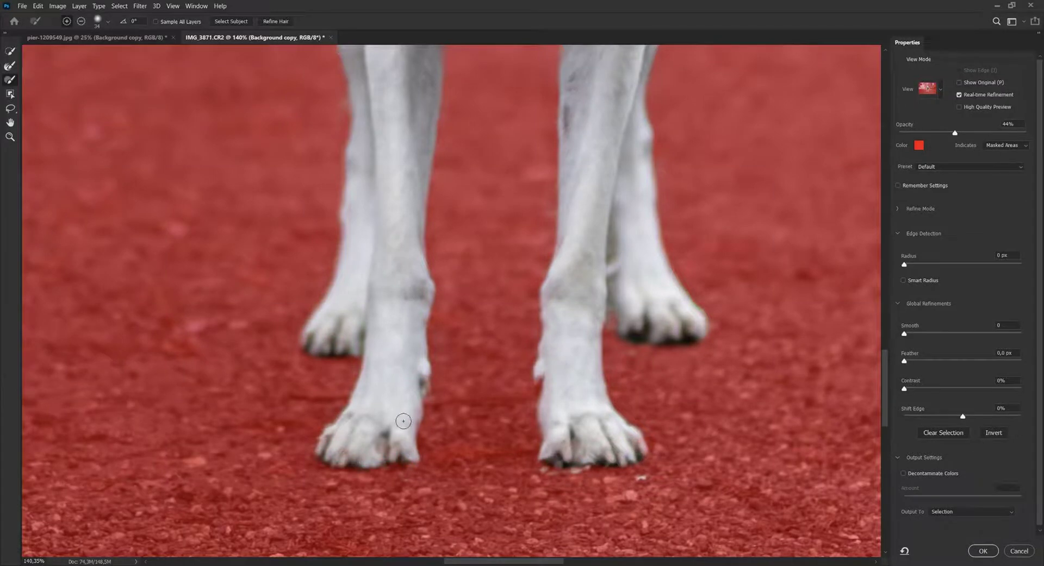
# Output the refined result as a selection and apply it as a layer mask on the Background copy layer.
pyautogui.hotkey('ctrl', '0')
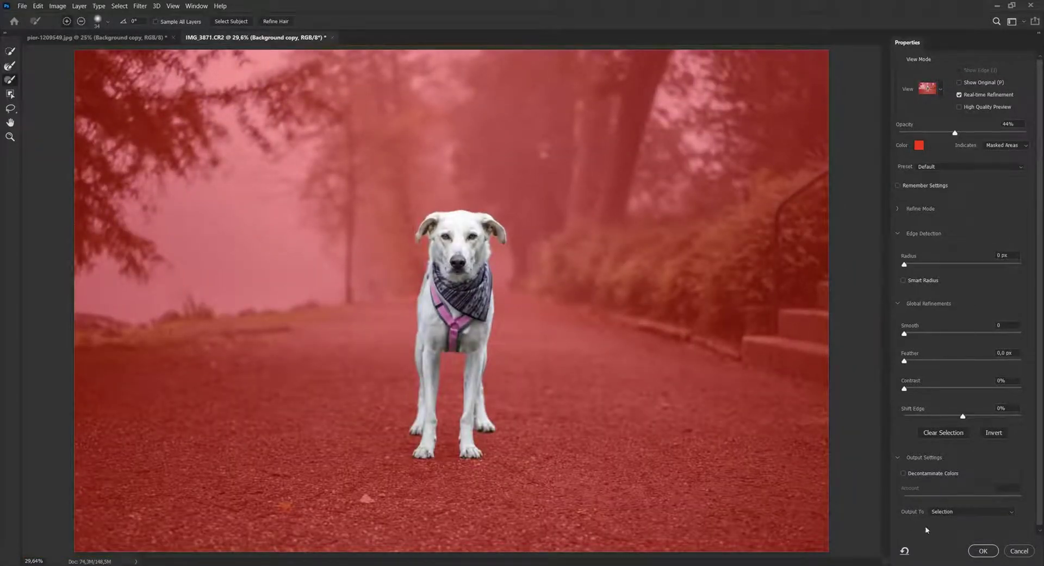
pyautogui.click(984, 552)
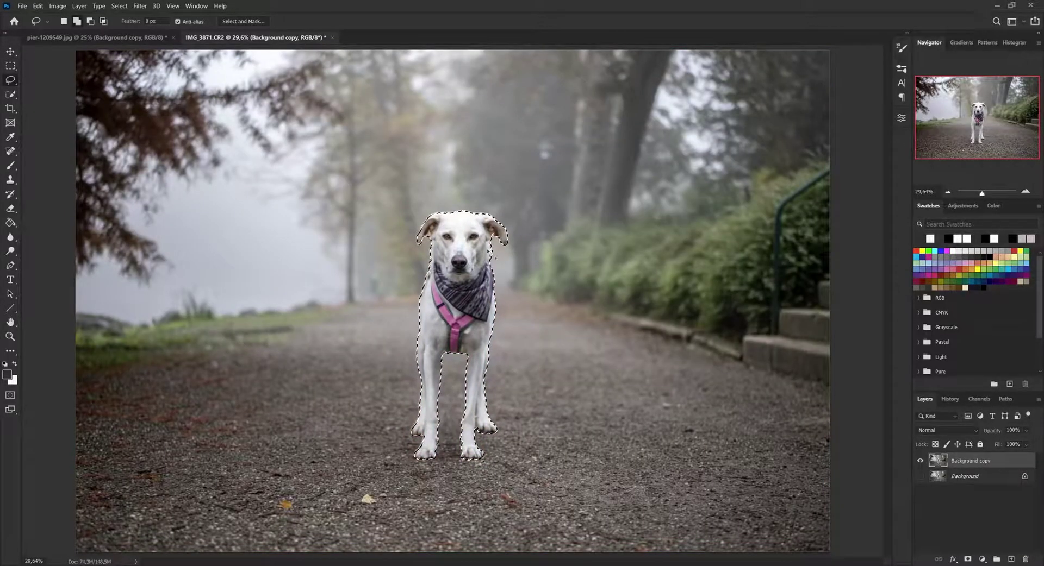
pyautogui.scroll(3, 471, 267)
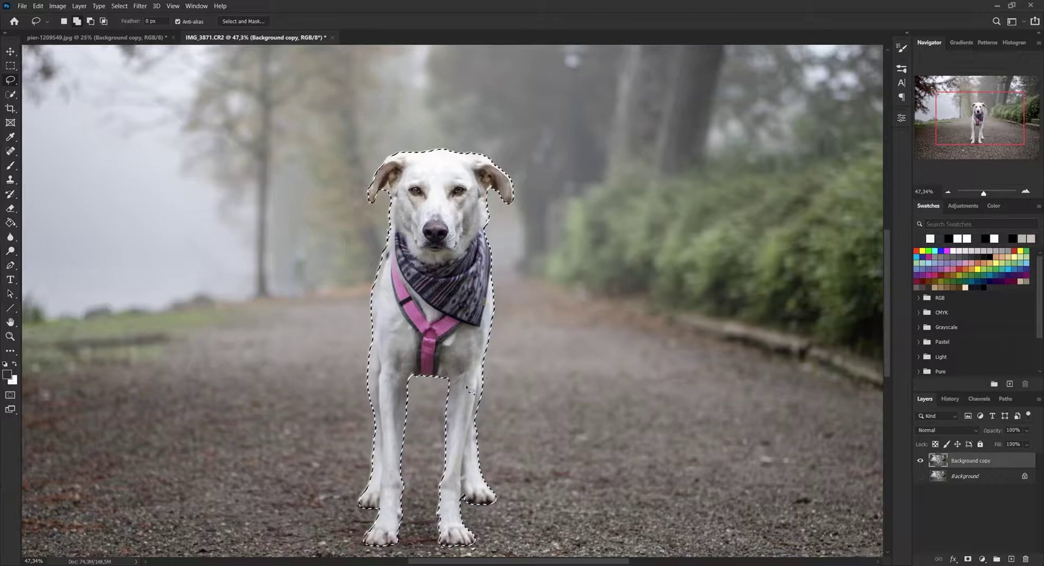
pyautogui.scroll(-3, 477, 270)
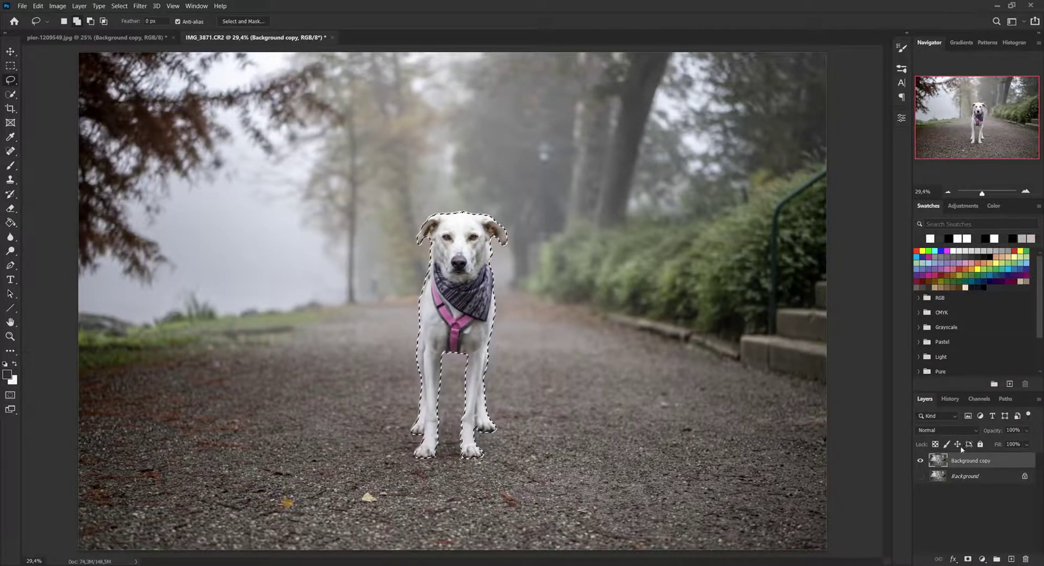
pyautogui.click(957, 560)
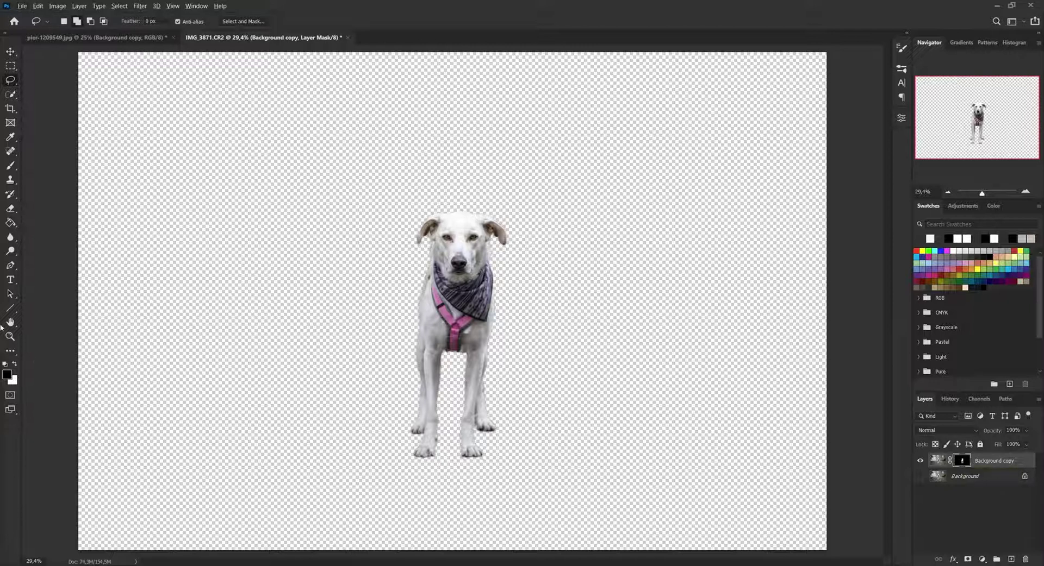
# Set up a Soft Round brush for mask painting with a size of 192 px and 100% opacity.
pyautogui.click(11, 165)
pyautogui.rightClick(533, 228)
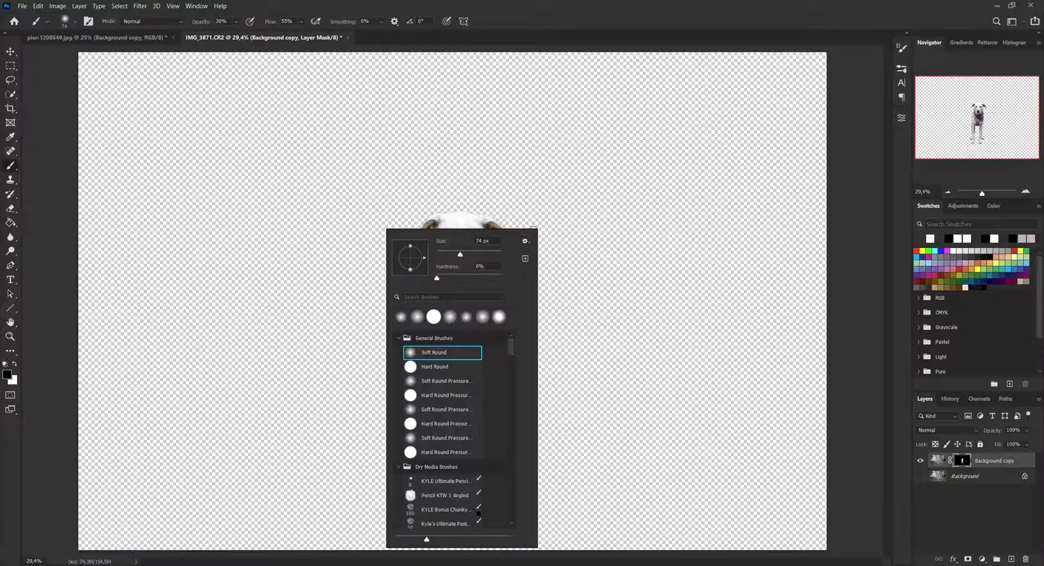
pyautogui.click(484, 252)
pyautogui.click(520, 3)
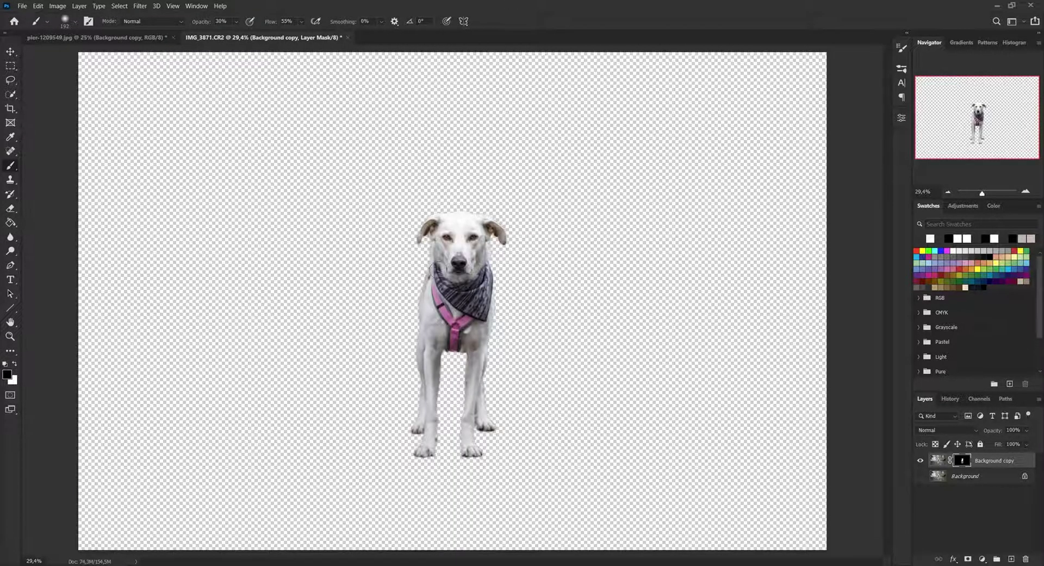
pyautogui.click(236, 22)
pyautogui.moveTo(235, 33); pyautogui.dragTo(273, 33)
pyautogui.click(544, 5)
# Try hiding the dog's chest and scarf by painting black on the layer mask, and undo the stroke.
pyautogui.scroll(1, 534, 401)
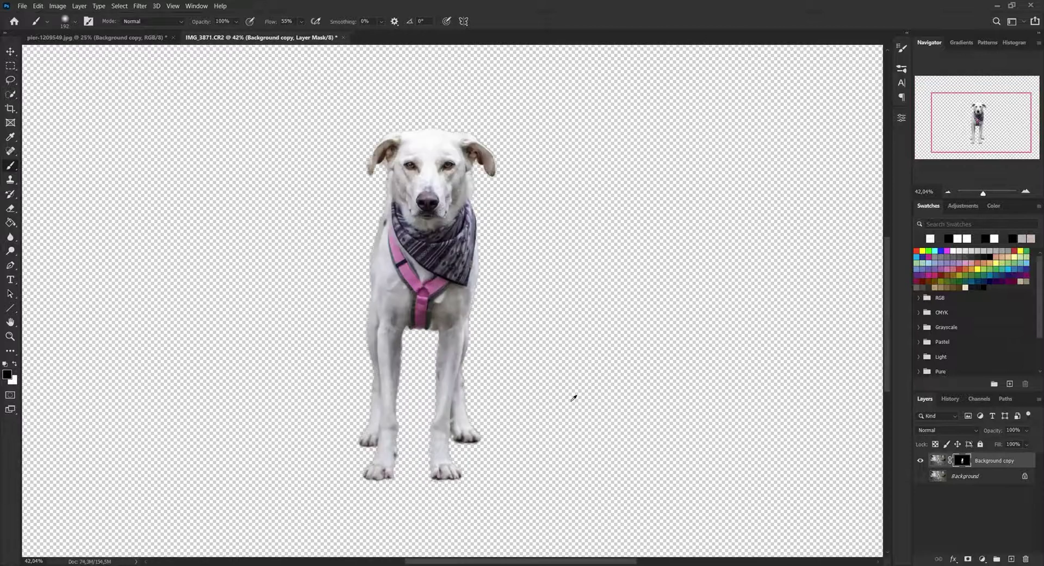
pyautogui.click(937, 460)
pyautogui.click(963, 461)
pyautogui.moveTo(377, 214)
pyautogui.mouseDown()
pyautogui.moveTo(395, 262)
pyautogui.moveTo(508, 266)
pyautogui.moveTo(502, 279)
pyautogui.moveTo(431, 281)
pyautogui.moveTo(359, 254)
pyautogui.moveTo(496, 275)
pyautogui.mouseUp()
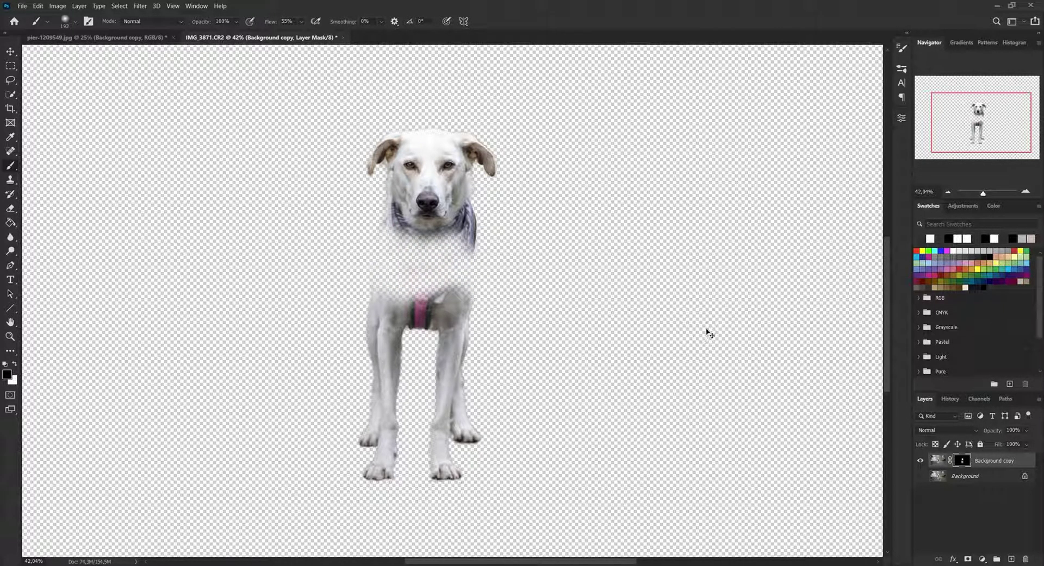
pyautogui.hotkey('ctrl', 'z')
# Try revealing the background around the dog's body by painting white on the layer mask, and undo it.
pyautogui.click(15, 364)
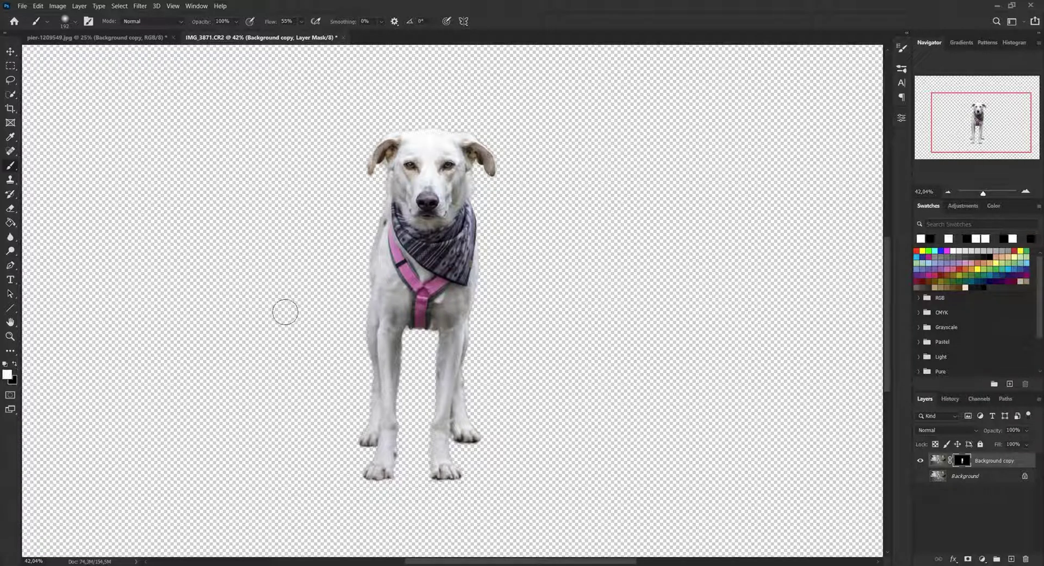
pyautogui.moveTo(375, 231)
pyautogui.mouseDown()
pyautogui.moveTo(360, 274)
pyautogui.moveTo(366, 264)
pyautogui.moveTo(365, 316)
pyautogui.moveTo(380, 326)
pyautogui.moveTo(395, 311)
pyautogui.moveTo(425, 345)
pyautogui.moveTo(469, 314)
pyautogui.moveTo(470, 344)
pyautogui.moveTo(485, 311)
pyautogui.moveTo(462, 368)
pyautogui.moveTo(391, 348)
pyautogui.moveTo(385, 361)
pyautogui.moveTo(361, 352)
pyautogui.mouseUp()
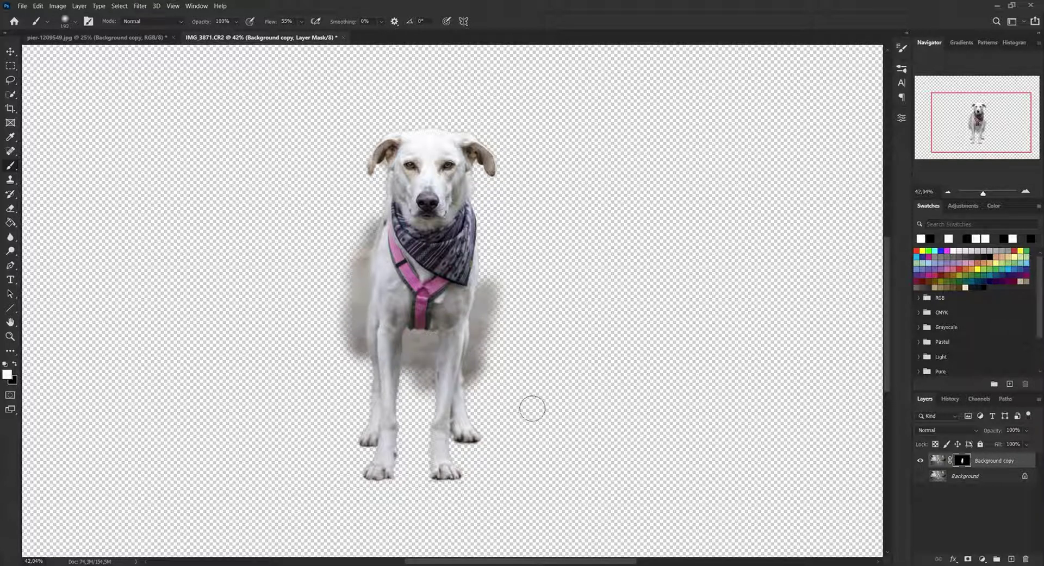
pyautogui.hotkey('ctrl', 'z')
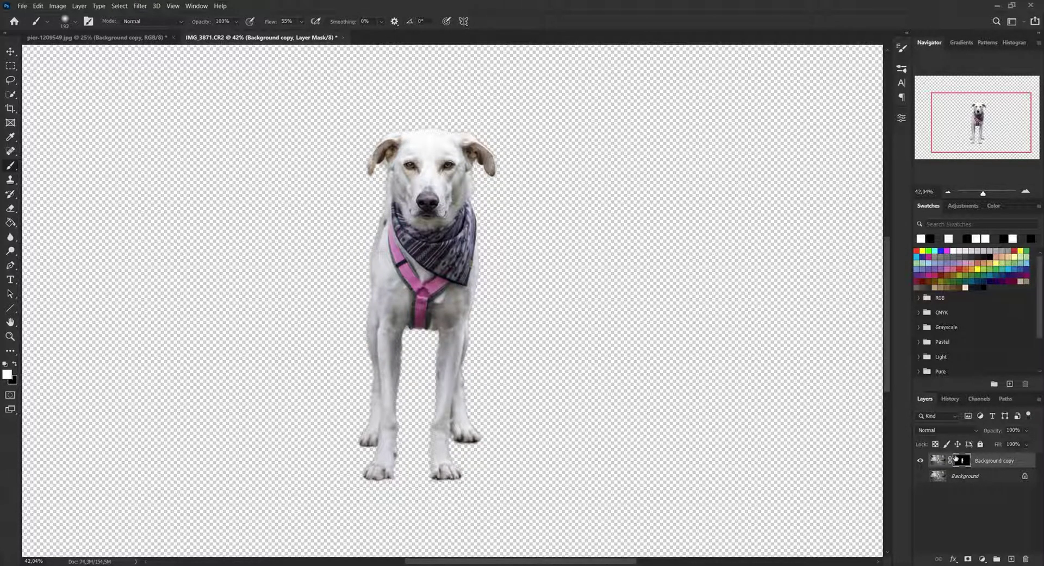
pyautogui.scroll(-2, 710, 430)
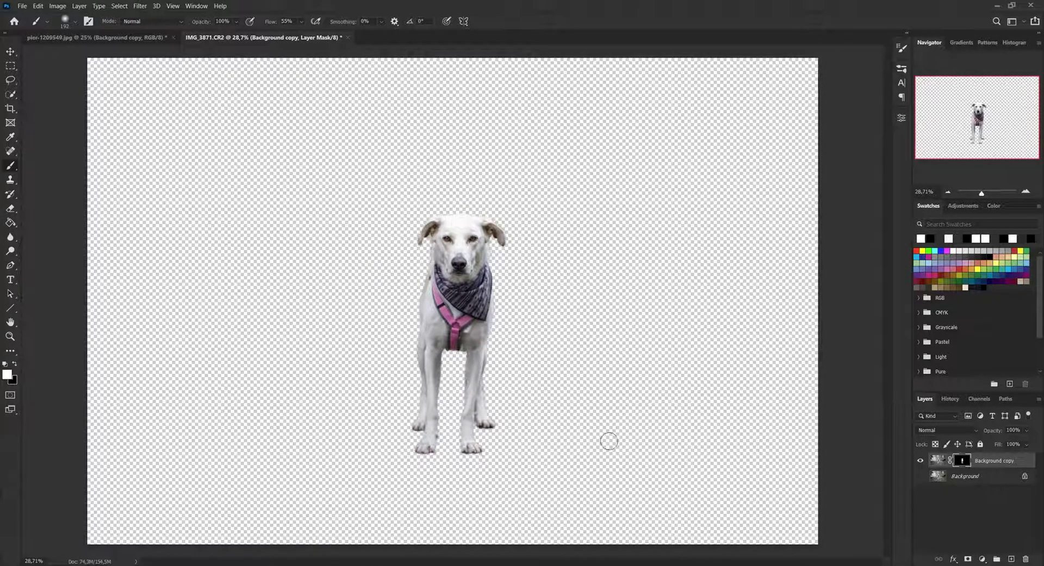
# Copy the masked dog layer into pier-1209549.jpg and position the dog centrally on the wooden pier.
pyautogui.press('v')
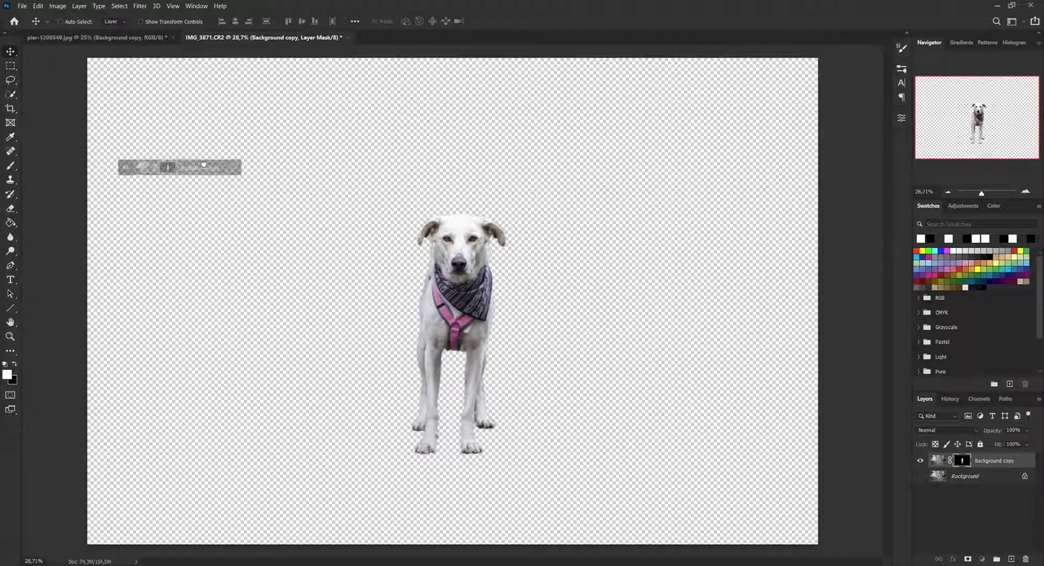
pyautogui.click(126, 38)
pyautogui.moveTo(126, 38); pyautogui.dragTo(402, 220)
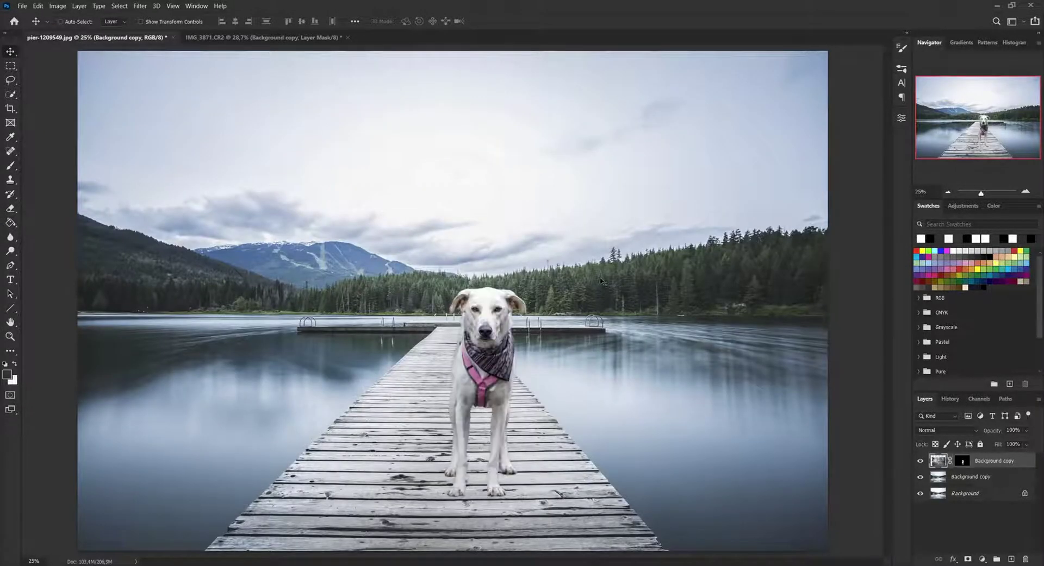
pyautogui.scroll(-2, 500, 372)
pyautogui.moveTo(493, 375); pyautogui.dragTo(465, 342)
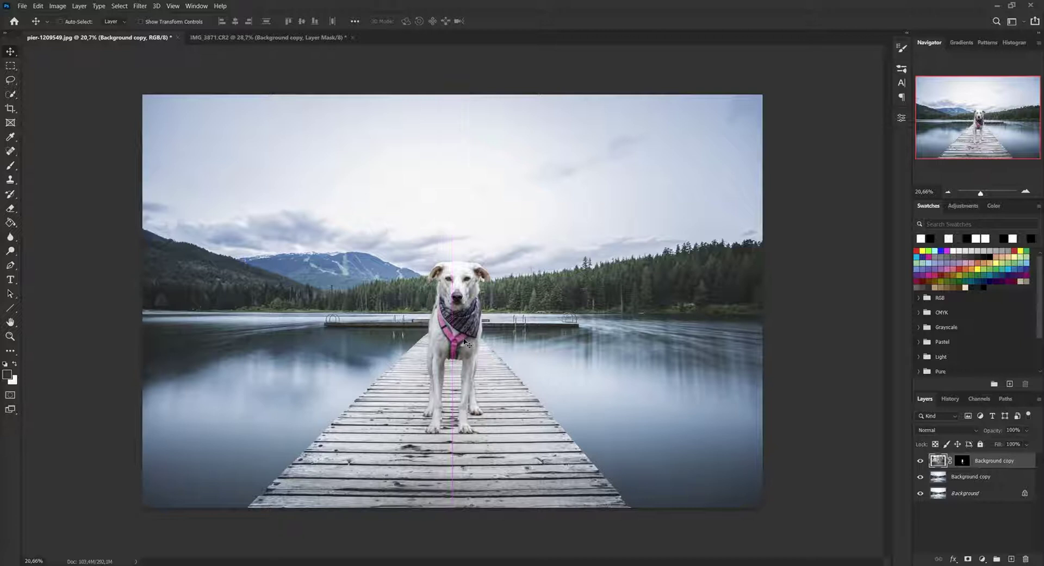
pyautogui.moveTo(471, 329)
pyautogui.mouseDown()
pyautogui.moveTo(464, 324)
pyautogui.moveTo(473, 330)
pyautogui.mouseUp()
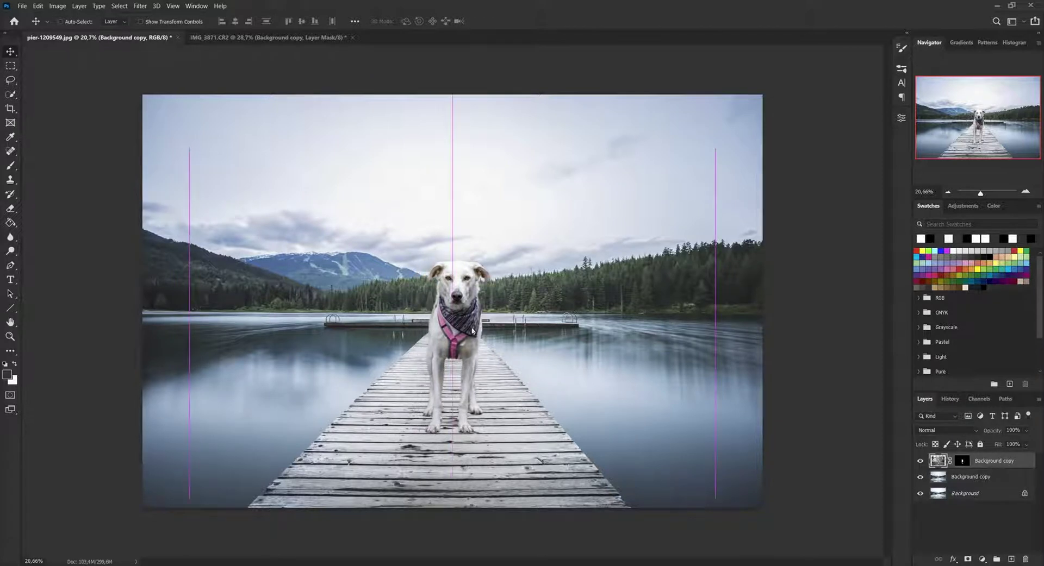
# Examine how the dog's paws and legs meet the pier planks, and check the overall placement.
pyautogui.scroll(7, 473, 479)
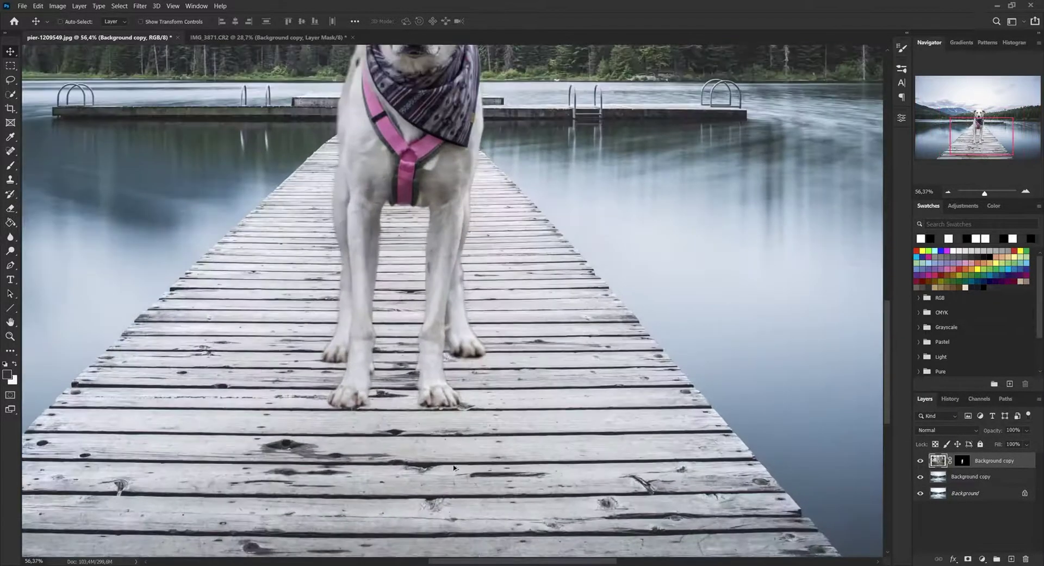
pyautogui.scroll(1, 436, 447)
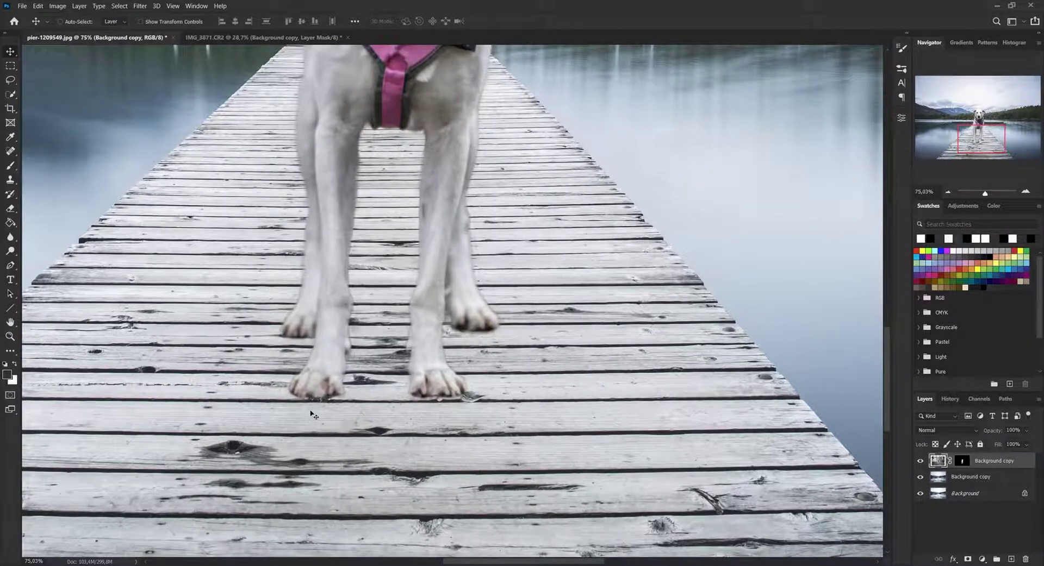
pyautogui.scroll(3, 472, 378)
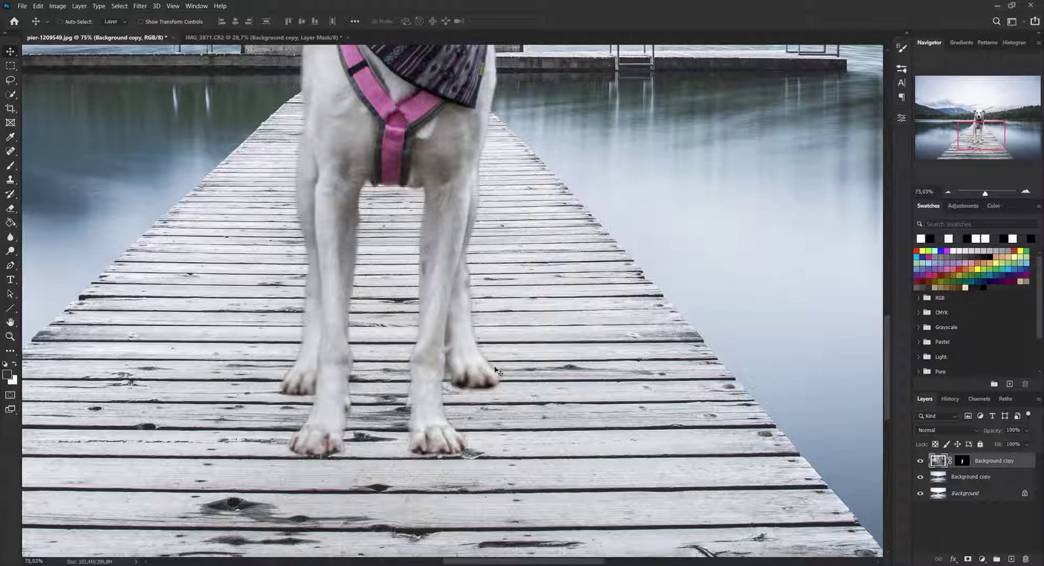
pyautogui.scroll(3, 441, 295)
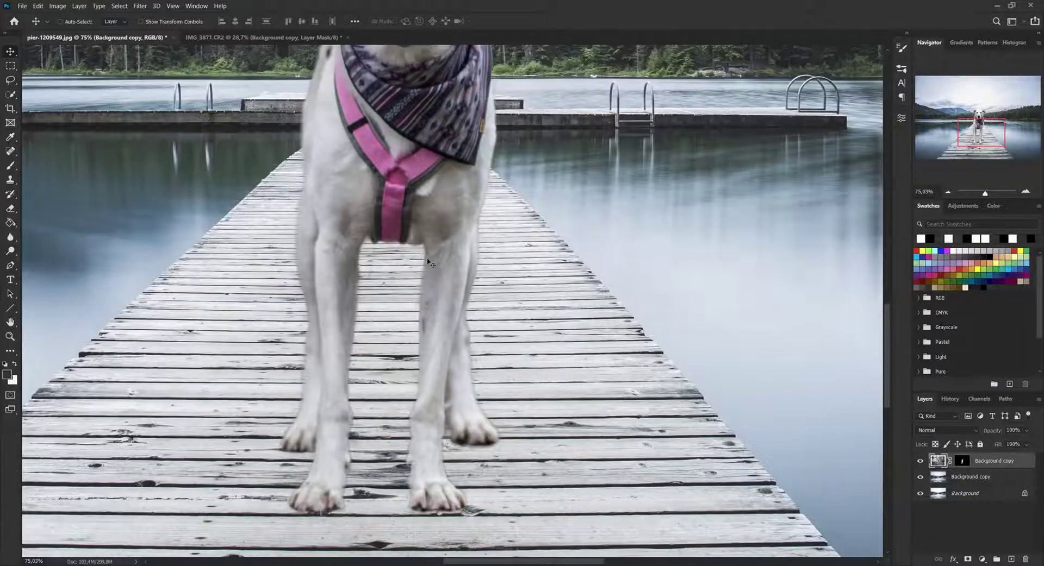
pyautogui.scroll(-3, 659, 323)
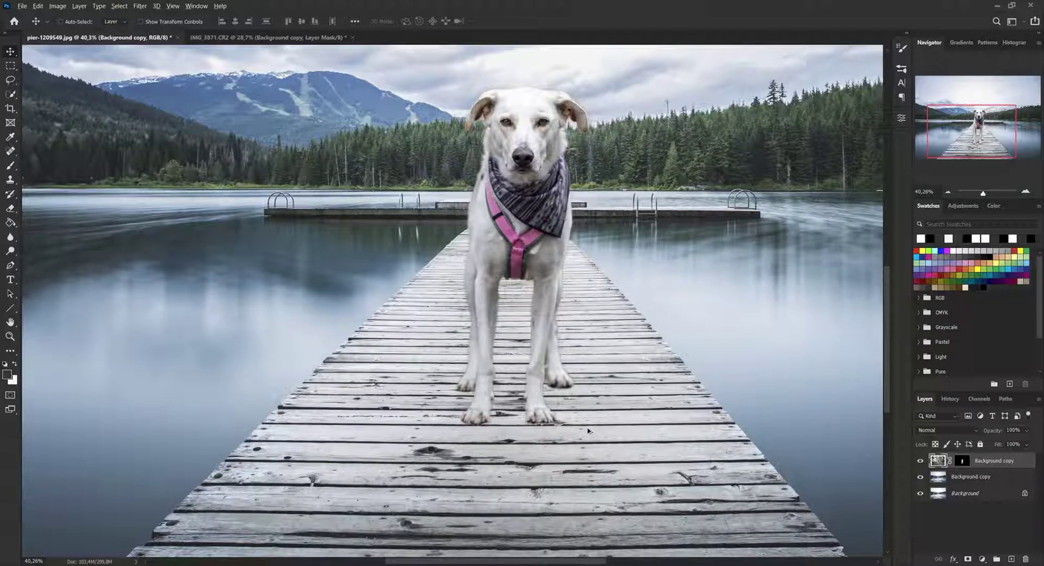
# Free-transform the dog layer and scale it down proportionally to about 90%.
pyautogui.scroll(-1, 548, 365)
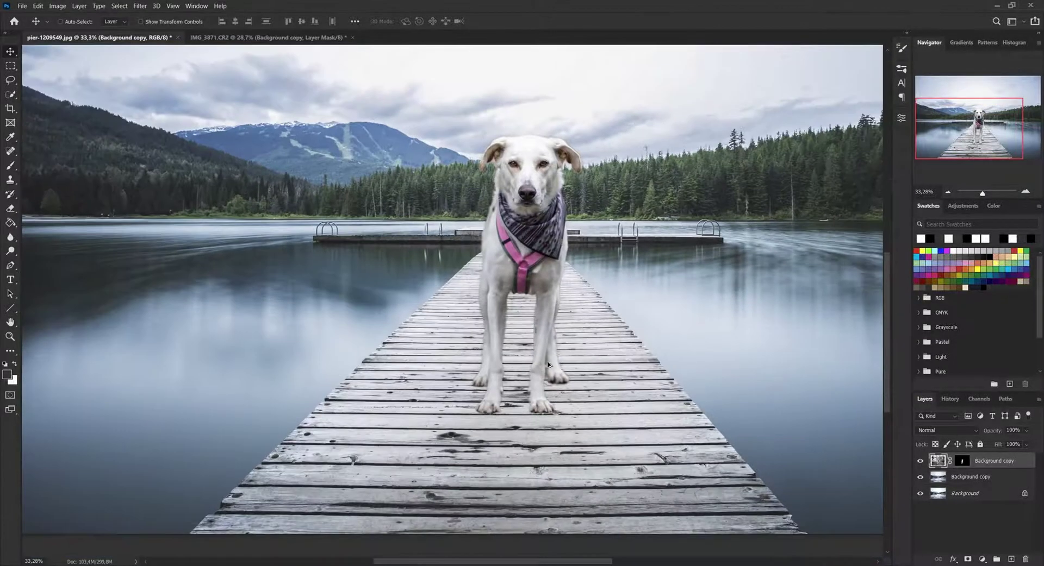
pyautogui.scroll(-1, 566, 368)
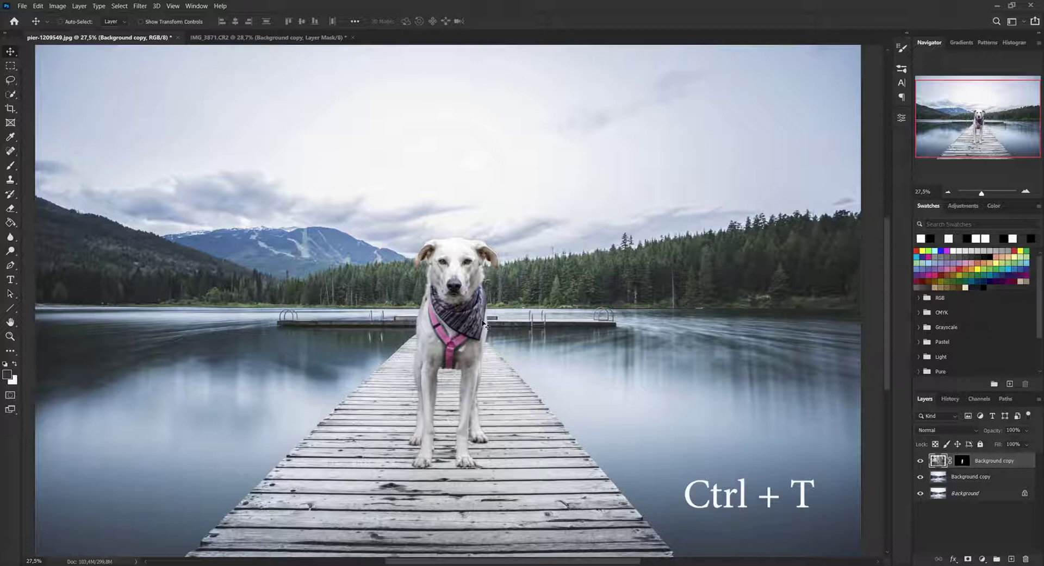
pyautogui.press('ctrl')
pyautogui.hotkey('ctrl', 't')
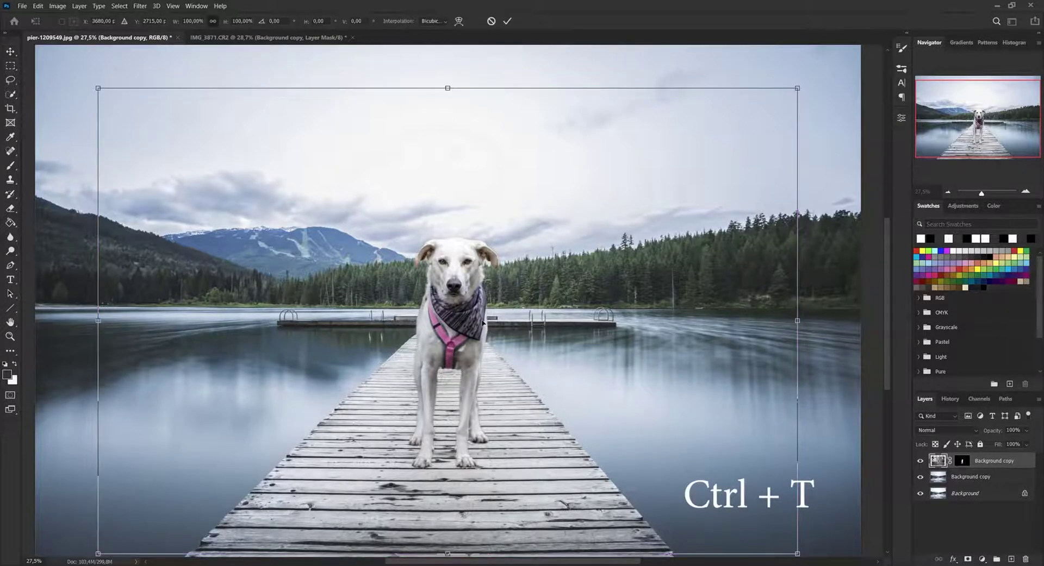
pyautogui.scroll(-2, 489, 310)
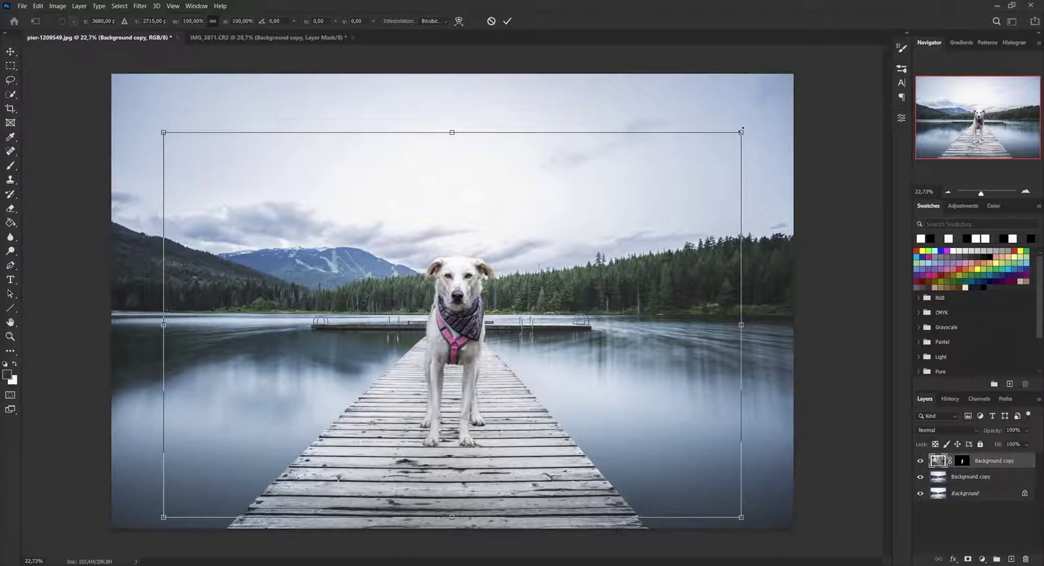
pyautogui.moveTo(743, 130); pyautogui.dragTo(694, 182)
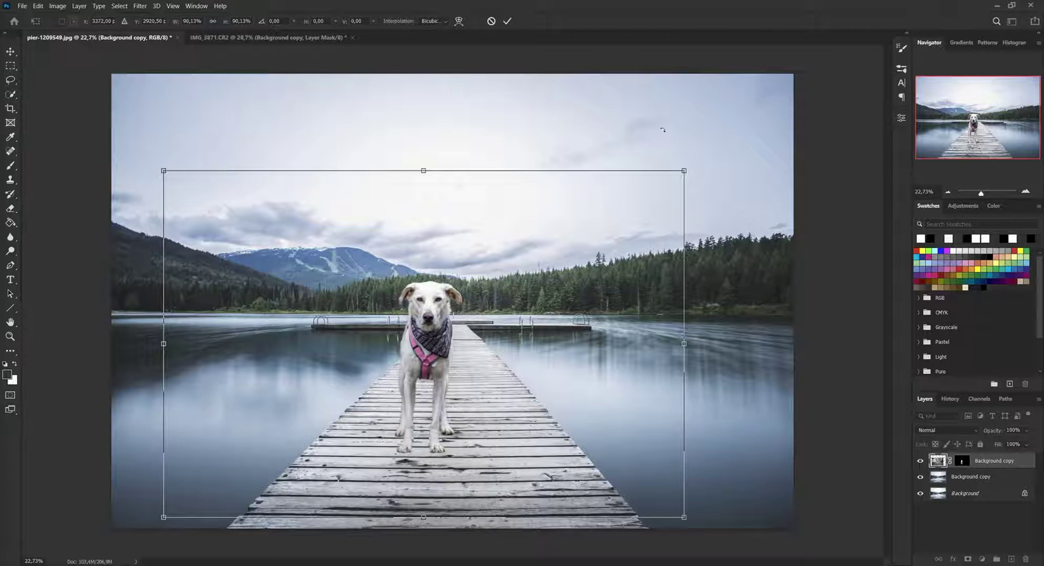
pyautogui.moveTo(684, 170); pyautogui.dragTo(684, 138)
pyautogui.hotkey('ctrl', 'z')
pyautogui.click(213, 23)
# Shrink the dog layer to about 64%, centre it farther back on the pier, and apply the transform.
pyautogui.moveTo(686, 170); pyautogui.dragTo(579, 240)
pyautogui.moveTo(432, 387); pyautogui.dragTo(514, 334)
pyautogui.moveTo(658, 188); pyautogui.dragTo(628, 208)
pyautogui.moveTo(532, 361); pyautogui.dragTo(540, 354)
pyautogui.moveTo(639, 201); pyautogui.dragTo(632, 205)
pyautogui.moveTo(522, 347); pyautogui.dragTo(525, 344)
pyautogui.moveTo(635, 203); pyautogui.dragTo(627, 209)
pyautogui.moveTo(503, 303); pyautogui.dragTo(506, 306)
pyautogui.scroll(-1, 483, 404)
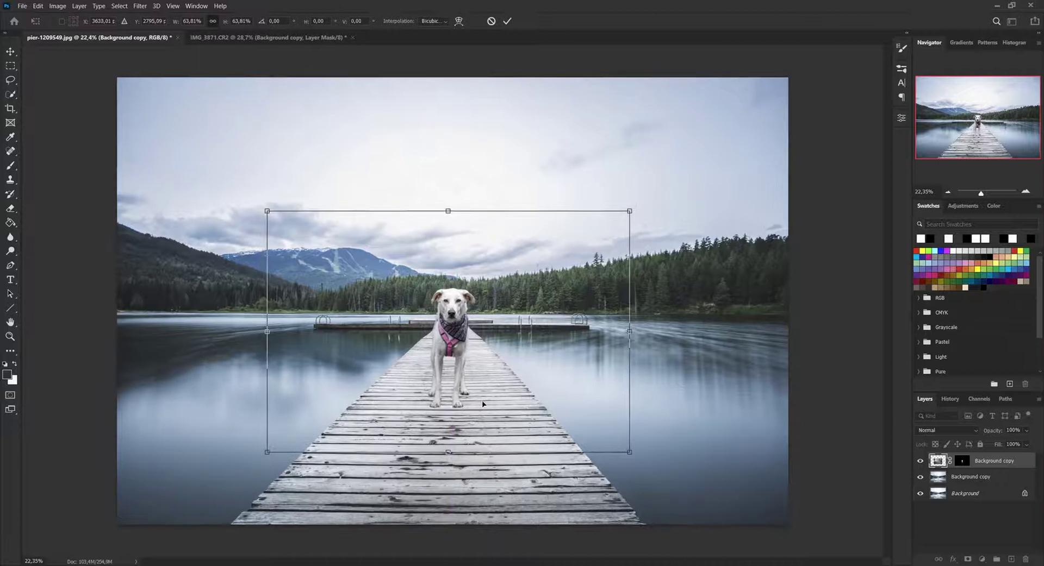
pyautogui.click(507, 21)
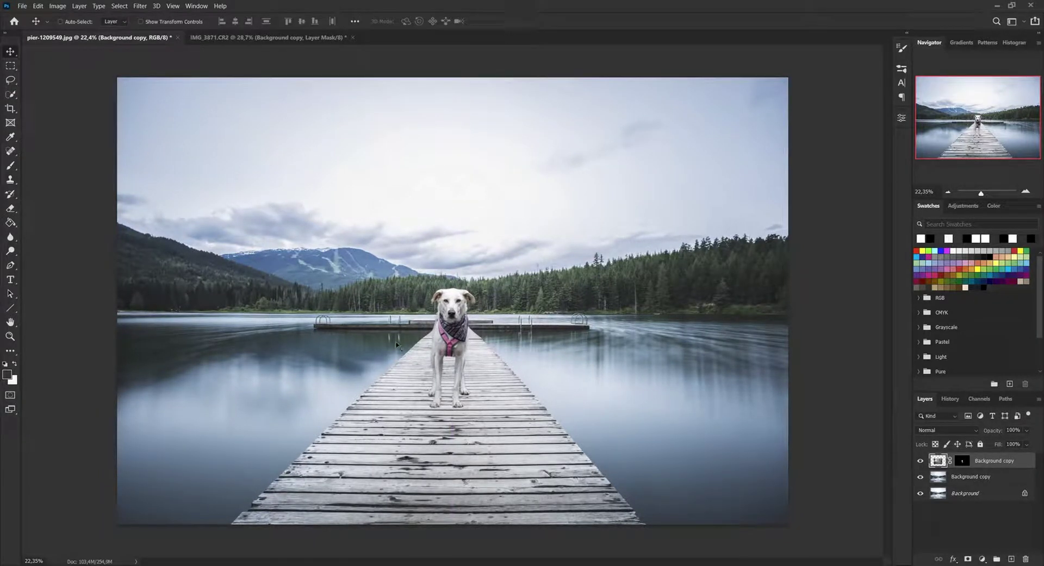
# Duplicate the pier photo layer that lies directly beneath the dog layer.
pyautogui.scroll(2, 460, 413)
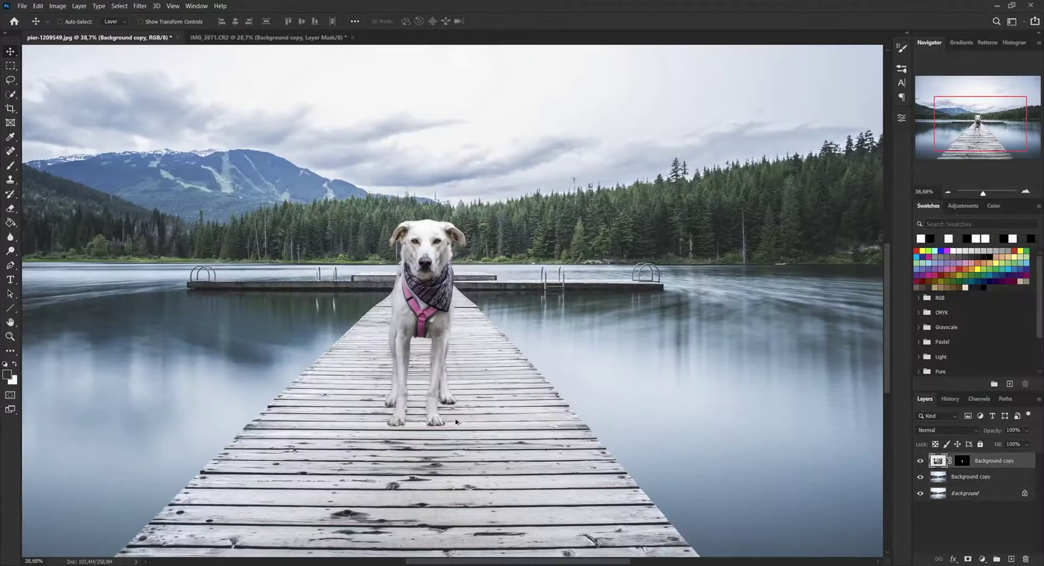
pyautogui.scroll(-2, 460, 405)
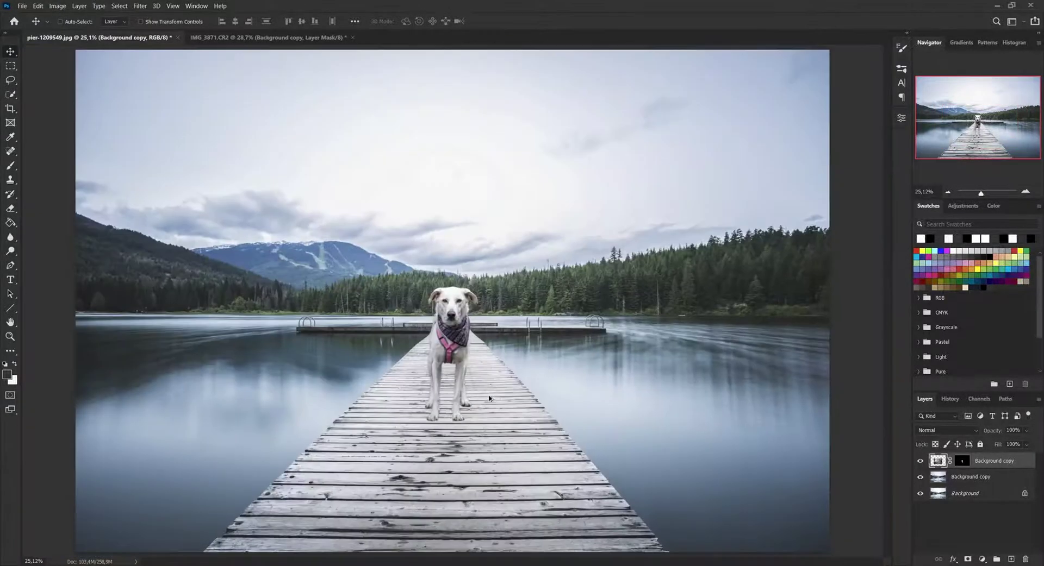
pyautogui.click(969, 478)
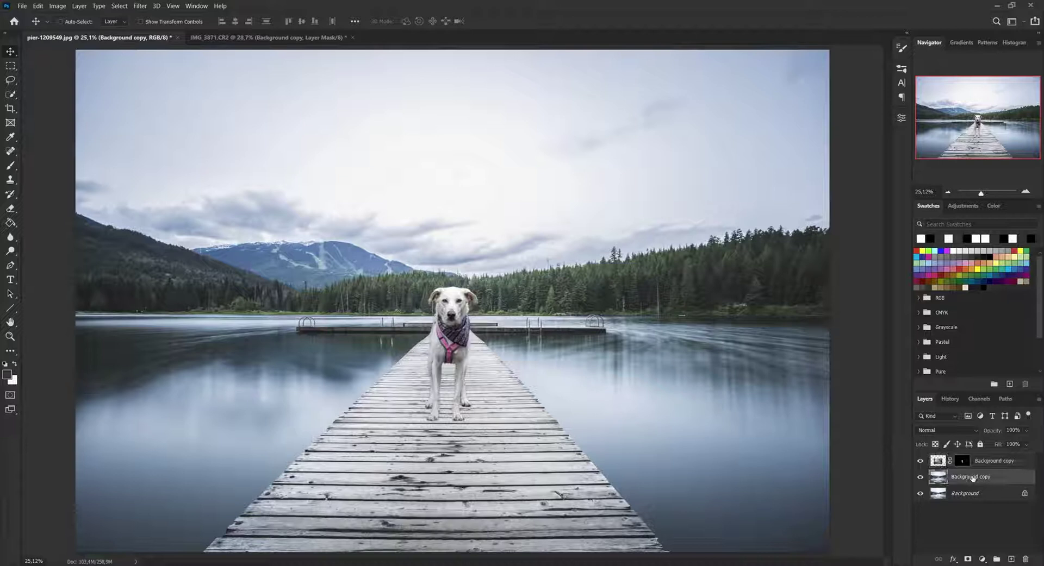
pyautogui.scroll(5, 440, 476)
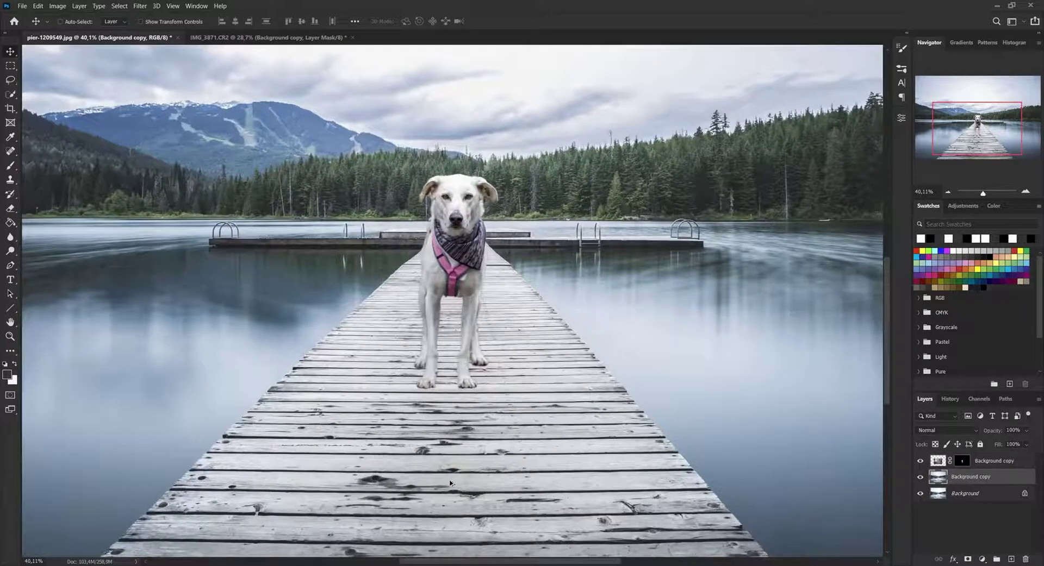
pyautogui.scroll(3, 489, 342)
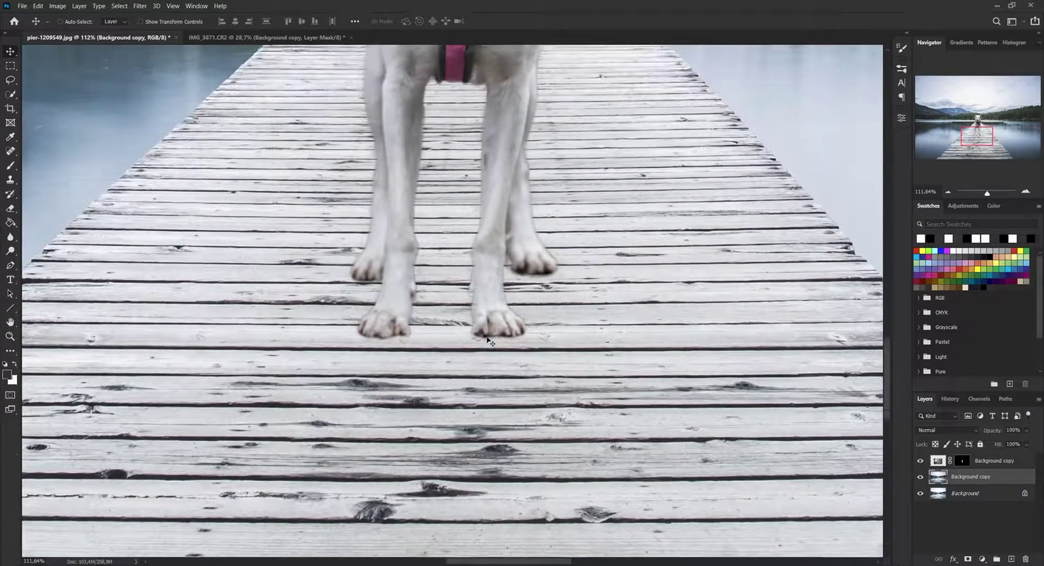
pyautogui.scroll(2, 414, 173)
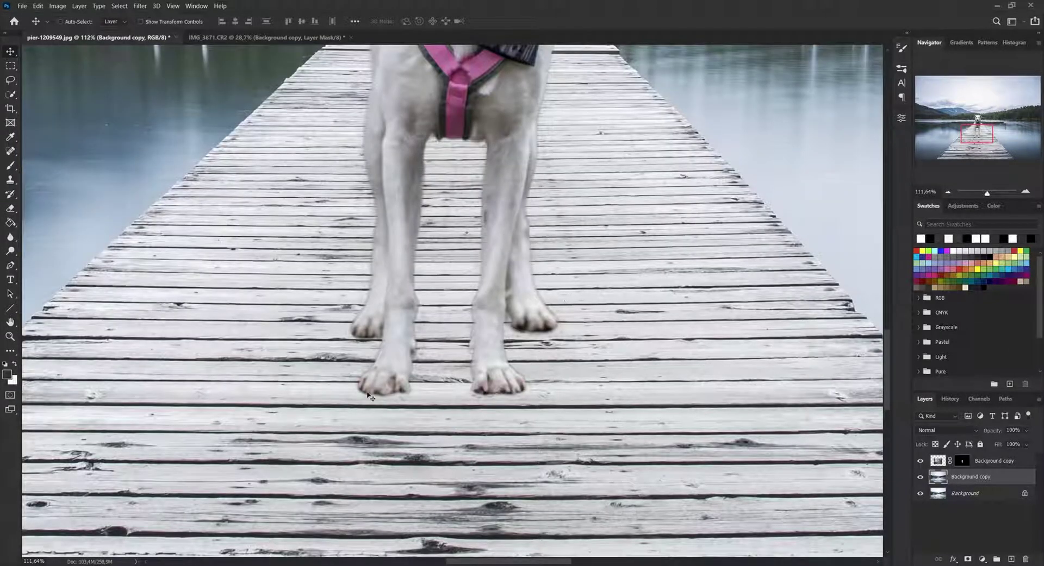
pyautogui.scroll(-5, 541, 390)
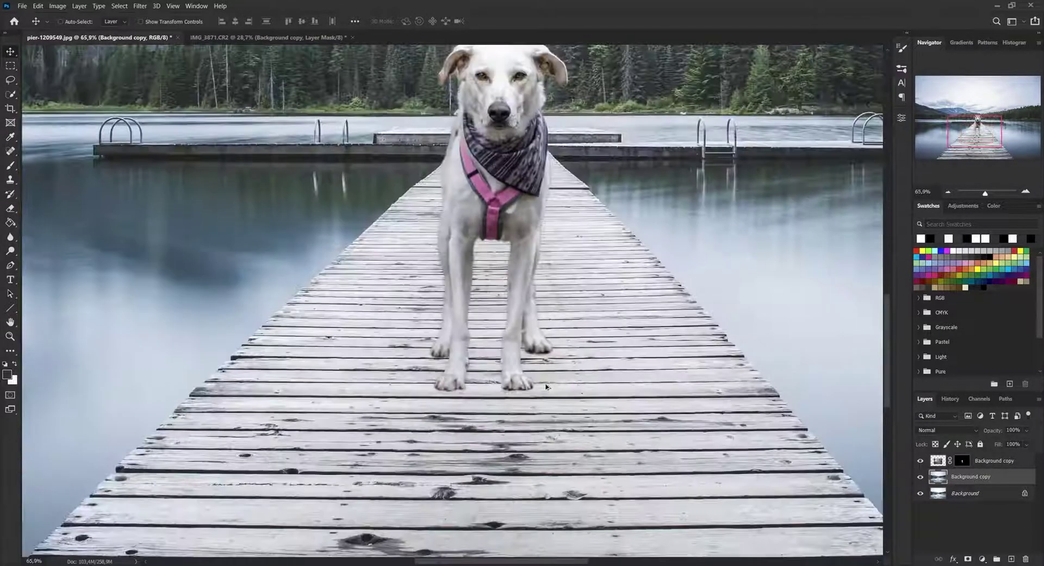
pyautogui.rightClick(986, 479)
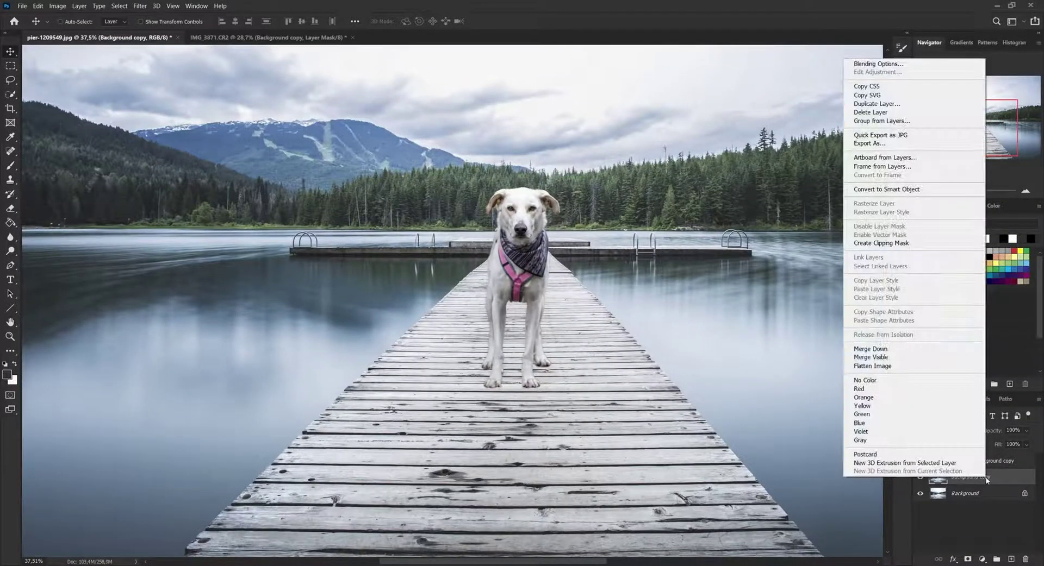
pyautogui.click(891, 104)
pyautogui.click(500, 146)
# Open the Tilt-Shift blur on the duplicated pier layer and set its blur to 50 px.
pyautogui.scroll(-5, 582, 316)
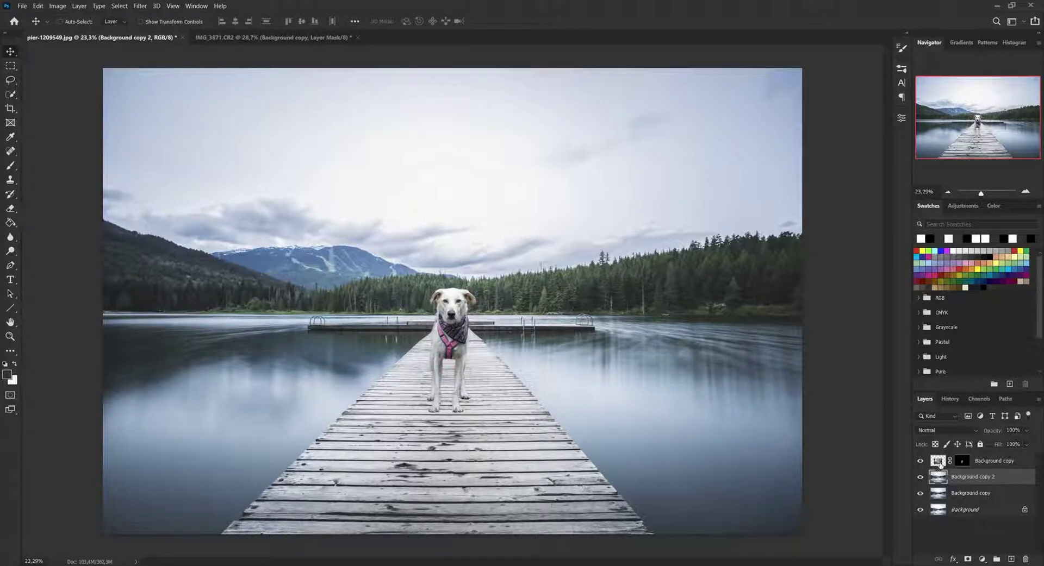
pyautogui.click(140, 6)
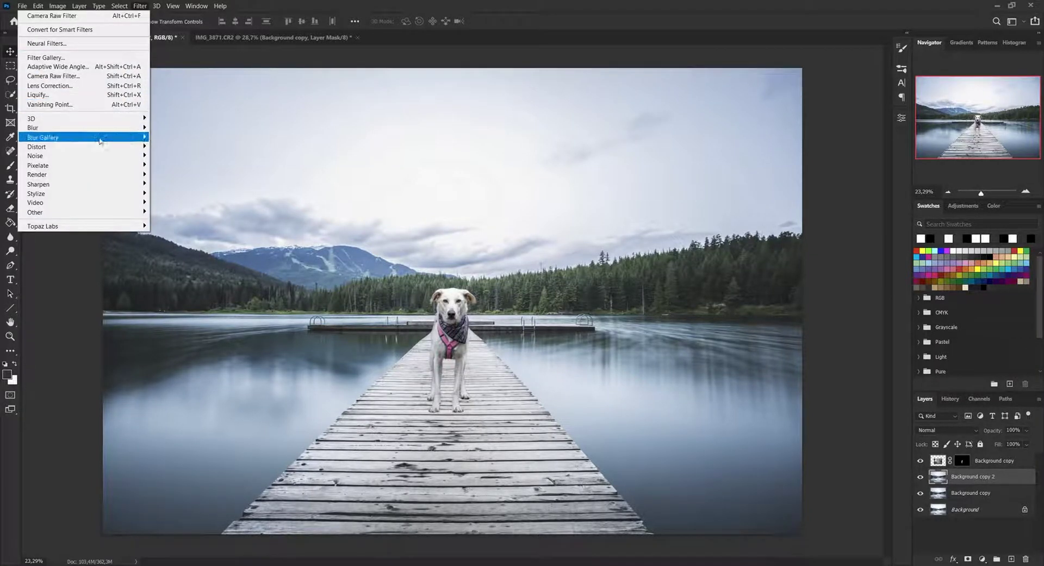
pyautogui.moveTo(100, 140)
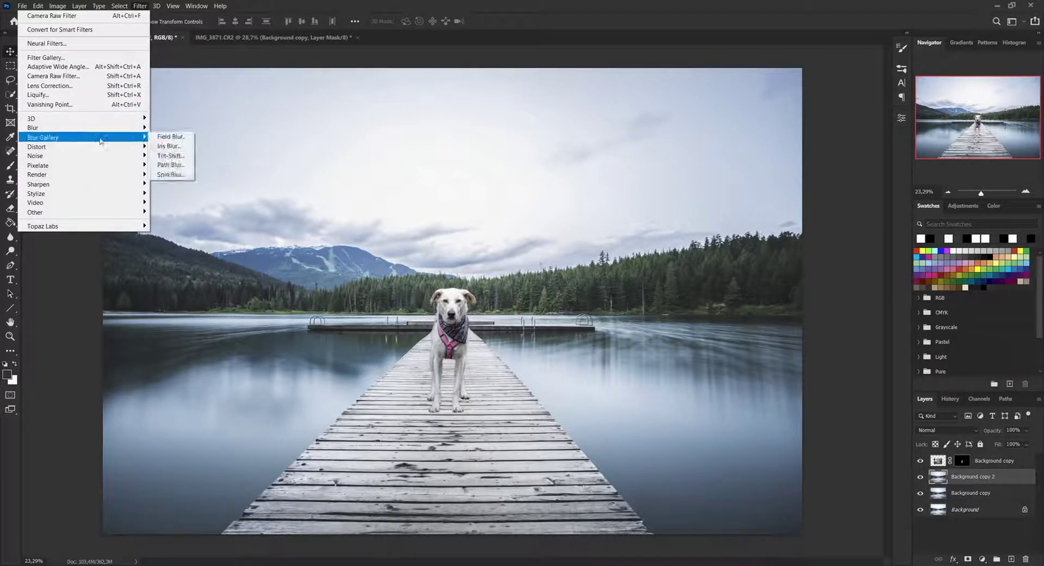
pyautogui.click(170, 156)
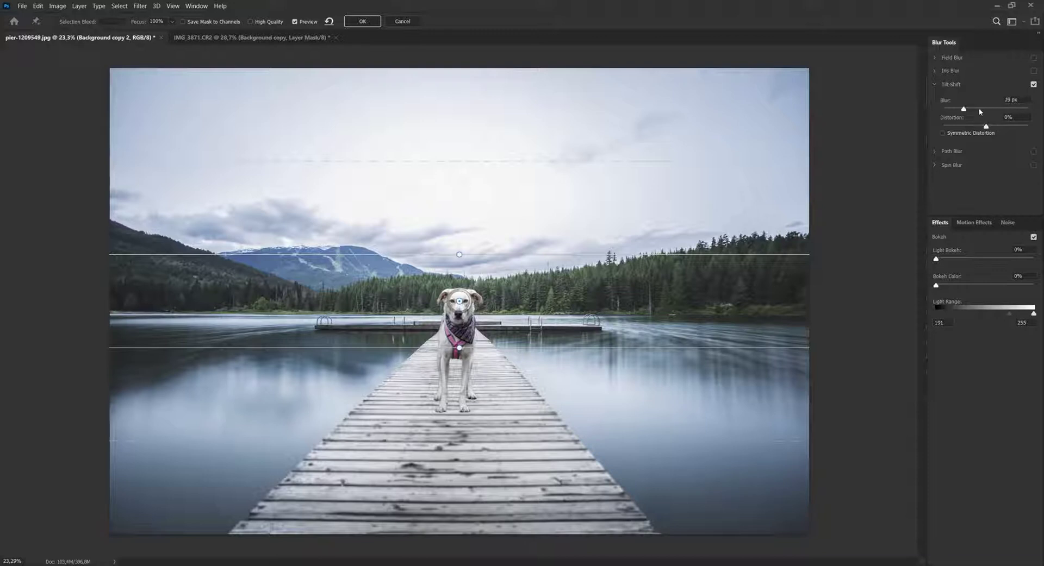
pyautogui.click(979, 109)
pyautogui.click(1009, 100)
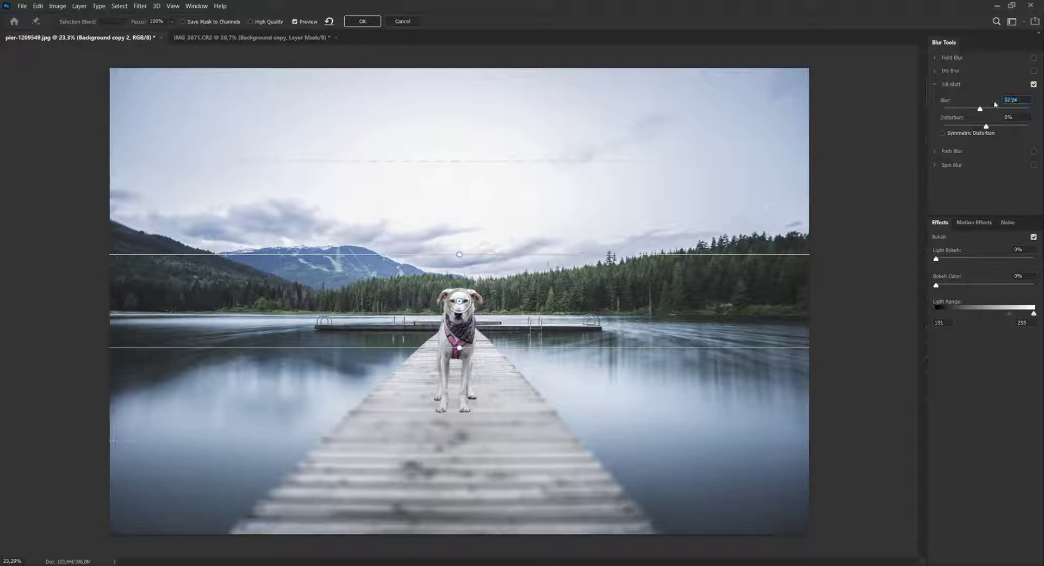
pyautogui.write('50')
# Move the tilt-shift centre down to the planks in front of the dog's paws and narrow the lower sharp zone.
pyautogui.moveTo(495, 296); pyautogui.dragTo(489, 424)
pyautogui.moveTo(490, 378); pyautogui.dragTo(490, 423)
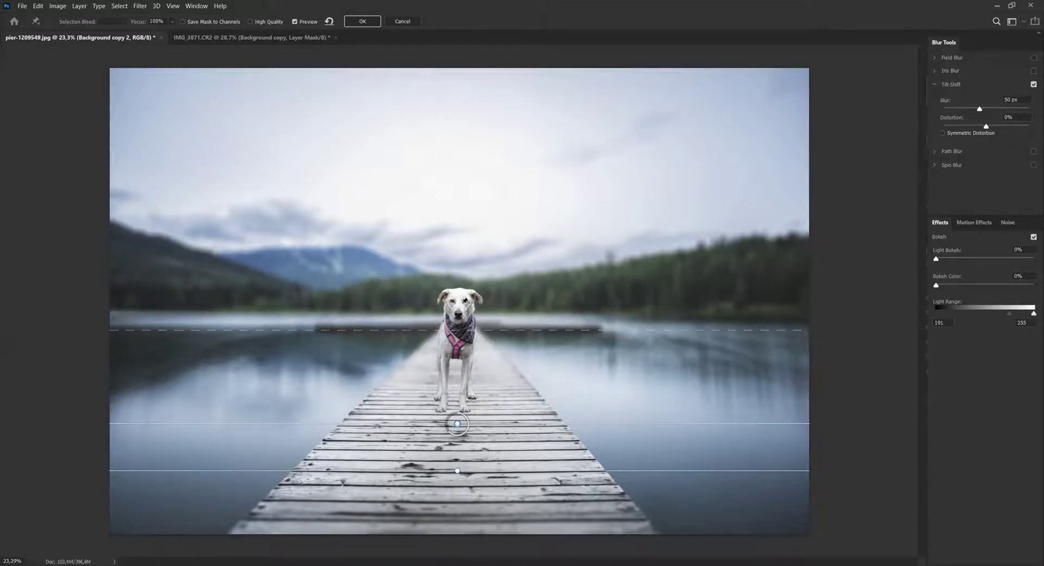
pyautogui.moveTo(484, 471); pyautogui.dragTo(489, 435)
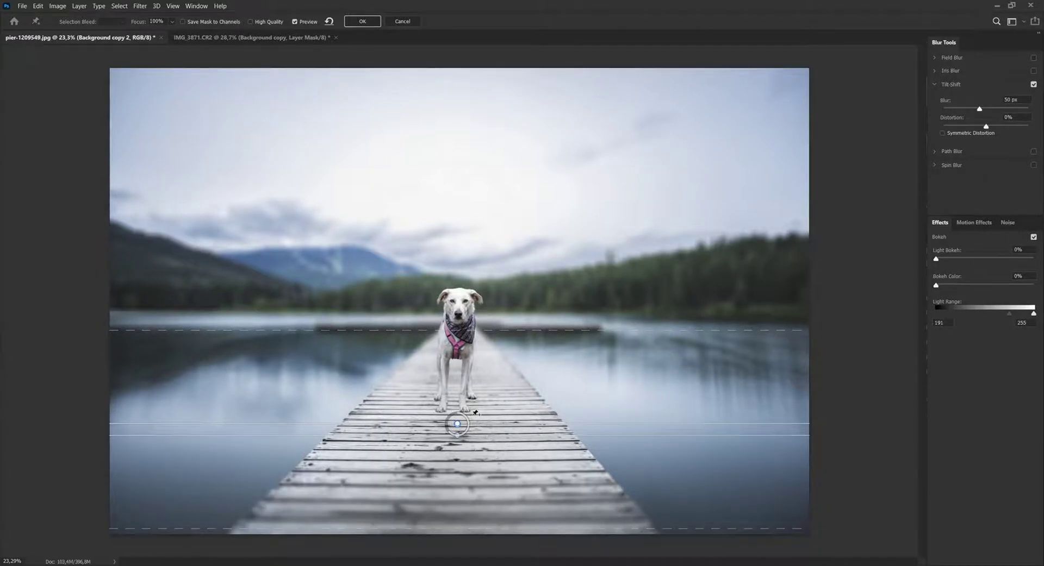
# Raise the tilt-shift centre to just below the front paws and tighten the sharp band around it.
pyautogui.scroll(5, 477, 413)
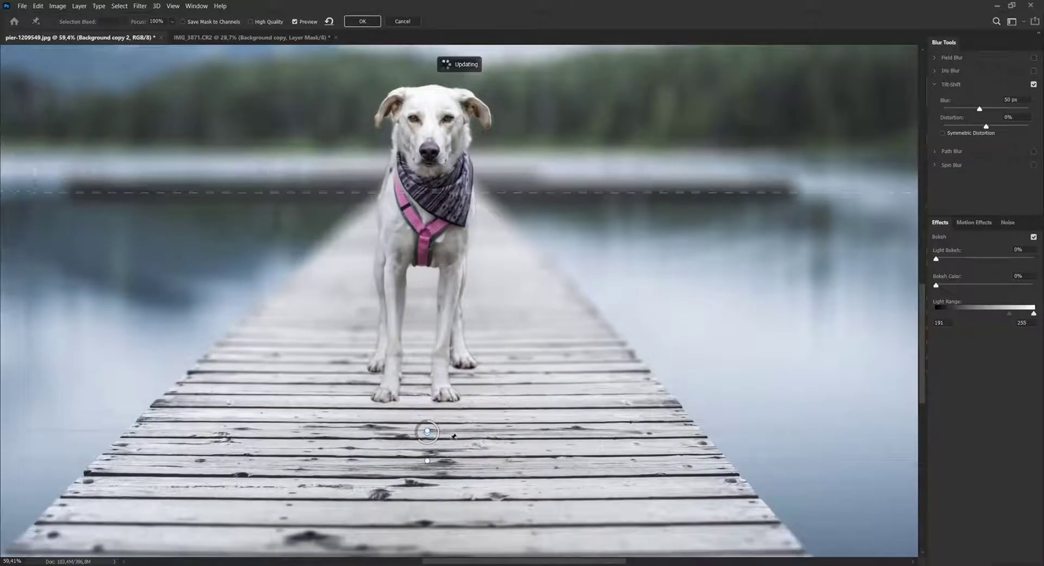
pyautogui.moveTo(452, 435); pyautogui.dragTo(450, 419)
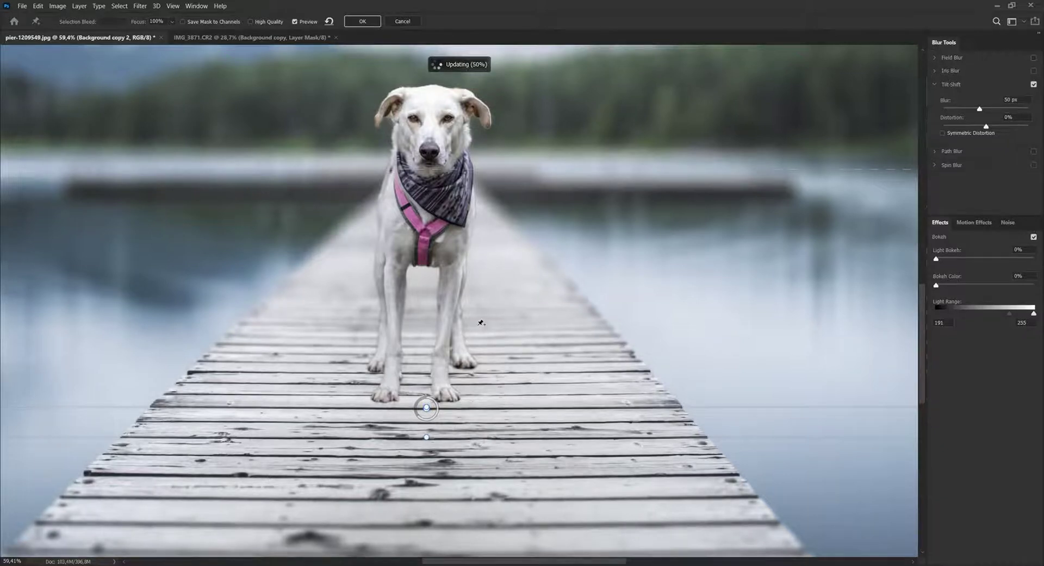
pyautogui.scroll(-2, 467, 380)
pyautogui.scroll(6, 454, 418)
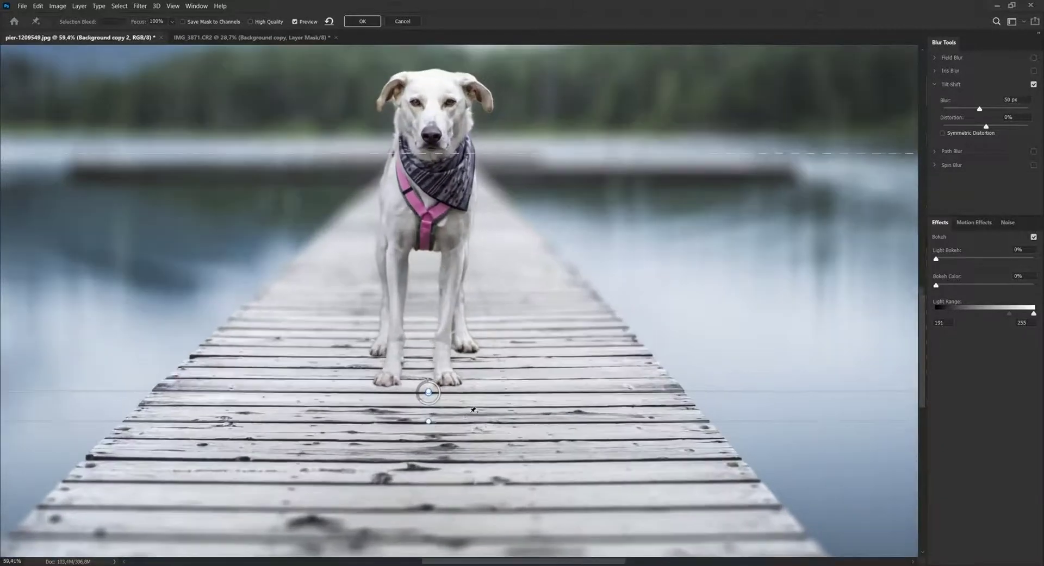
pyautogui.moveTo(445, 426); pyautogui.dragTo(449, 400)
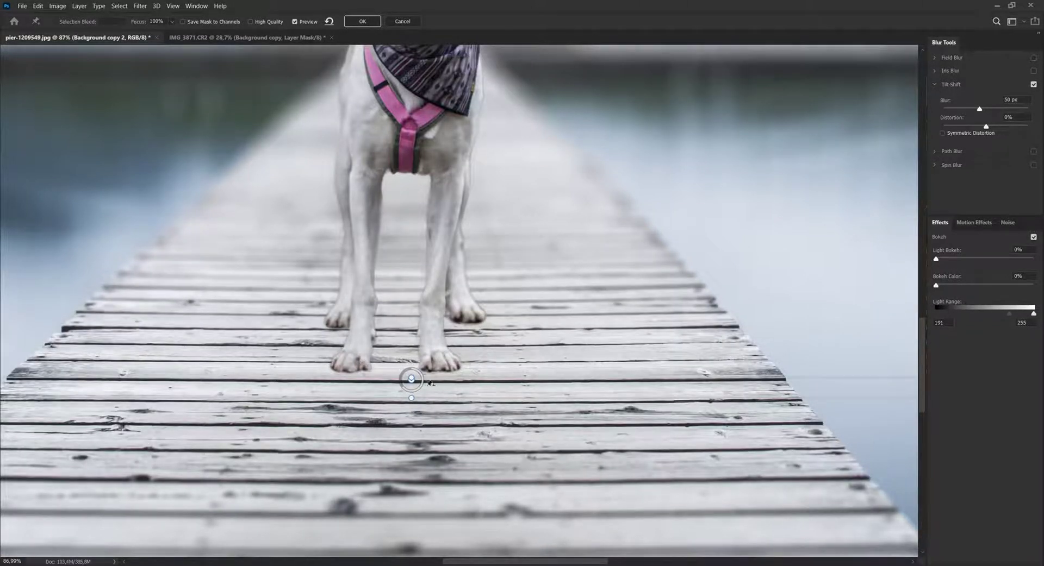
# Move the upper blur transition slightly up to the far shoreline and extend the lower one well beyond the photo's bottom edge.
pyautogui.scroll(-2, 456, 375)
pyautogui.scroll(-4, 456, 375)
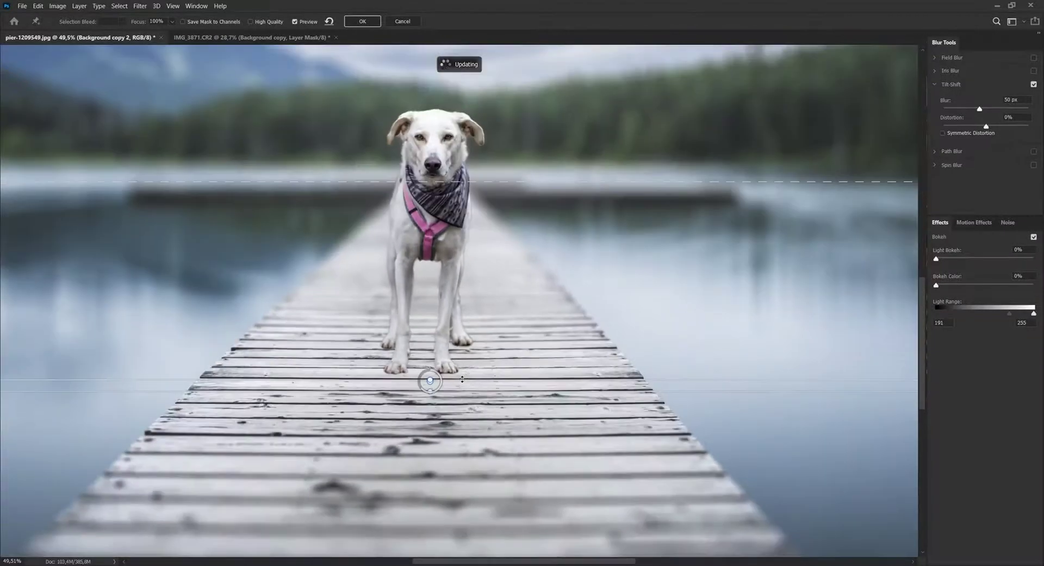
pyautogui.scroll(-1, 463, 379)
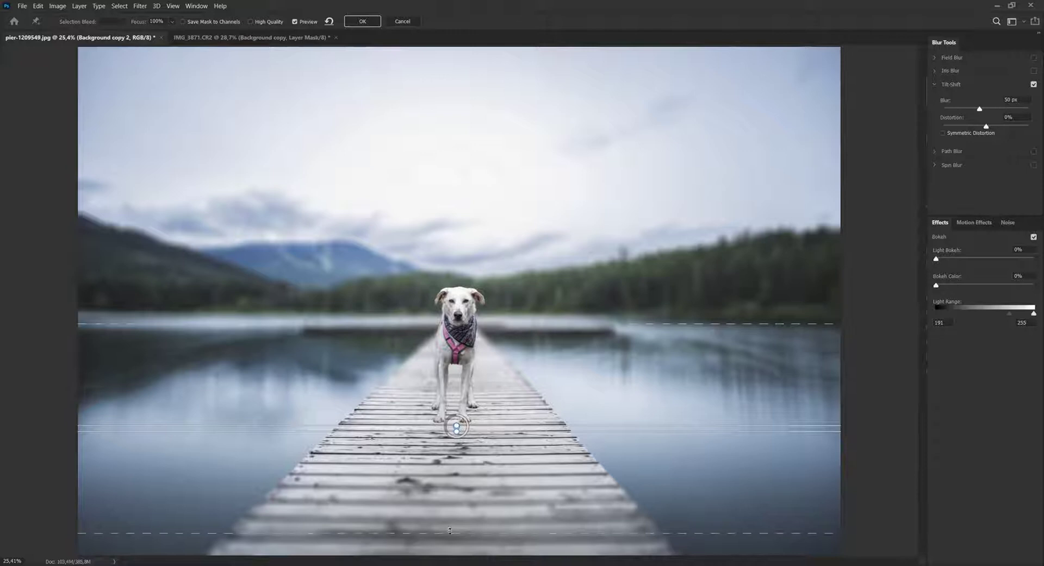
pyautogui.scroll(-2, 452, 530)
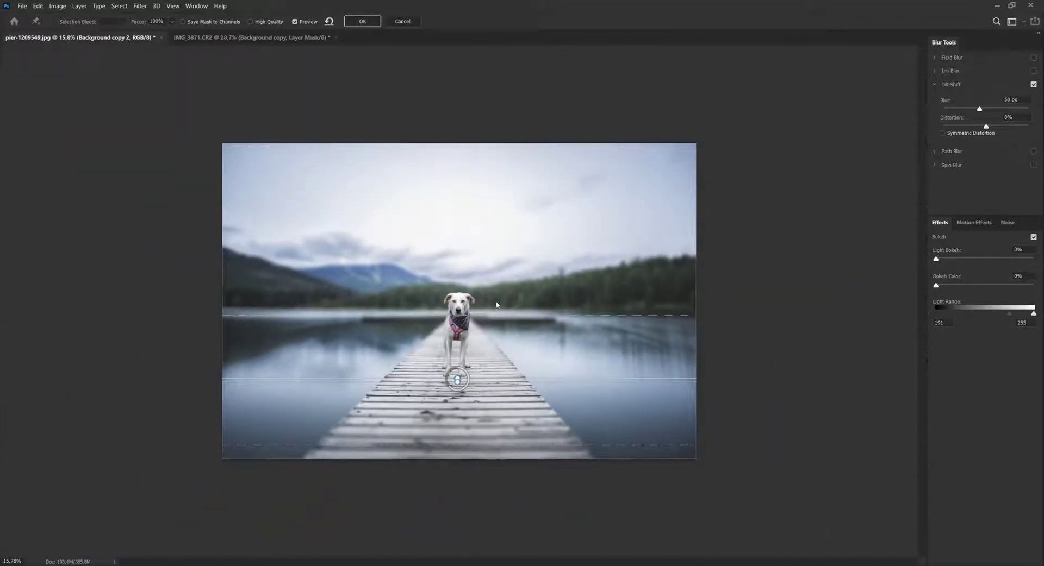
pyautogui.moveTo(500, 314); pyautogui.dragTo(505, 309)
pyautogui.moveTo(485, 446)
pyautogui.mouseDown()
pyautogui.moveTo(484, 467)
pyautogui.moveTo(488, 455)
pyautogui.mouseUp()
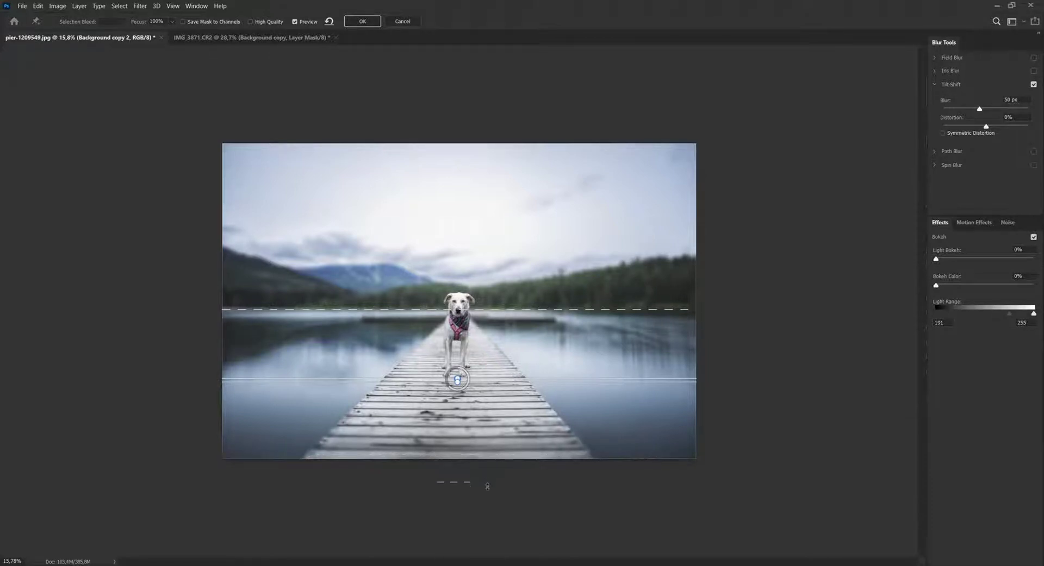
pyautogui.moveTo(487, 507)
pyautogui.mouseDown()
pyautogui.moveTo(495, 433)
pyautogui.moveTo(487, 525)
pyautogui.mouseUp()
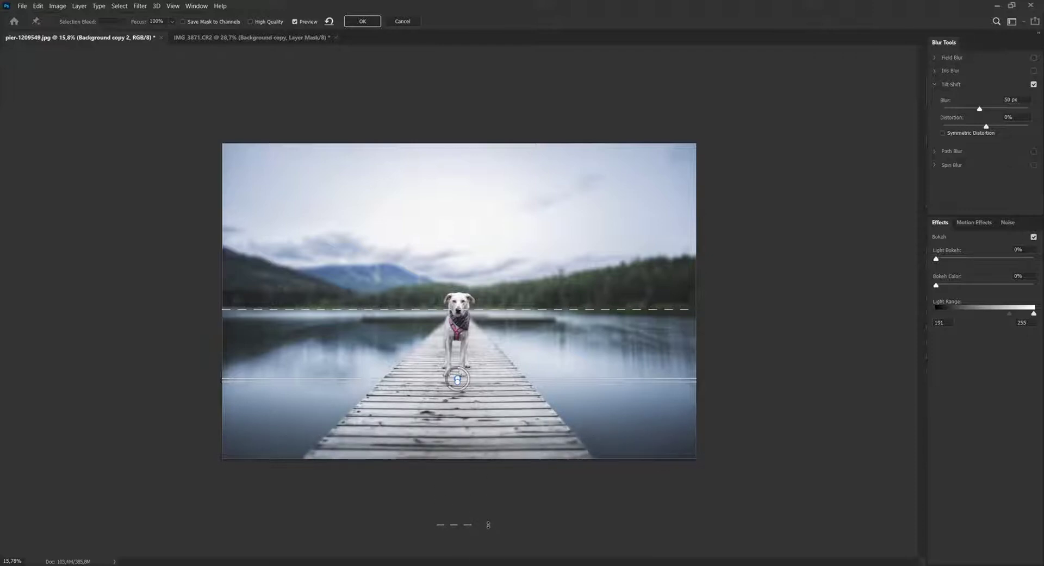
# Nudge the tilt-shift centre slightly lower on the planks in front of the dog's front paws.
pyautogui.scroll(12, 489, 431)
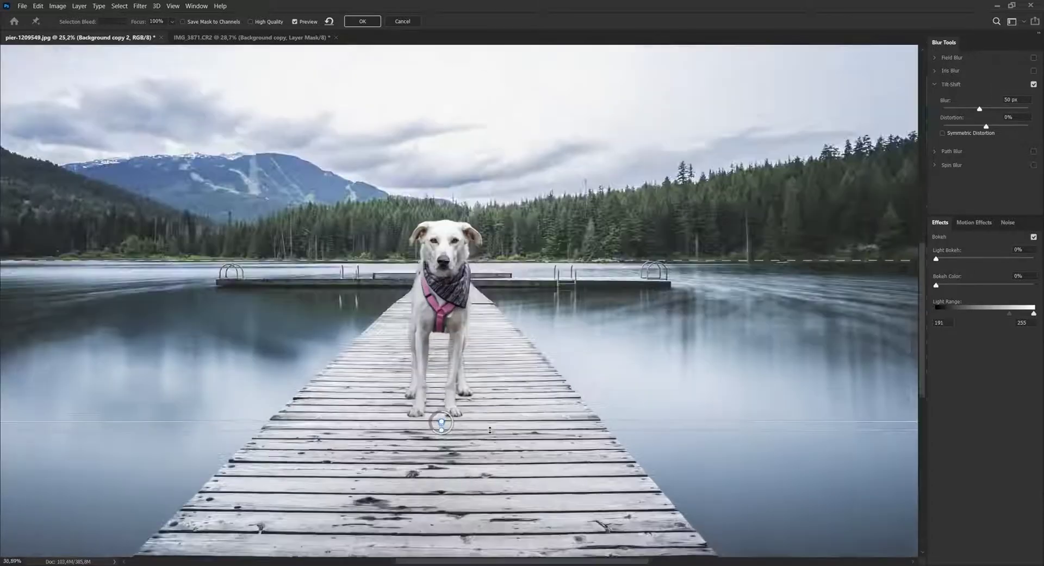
pyautogui.scroll(3, 490, 430)
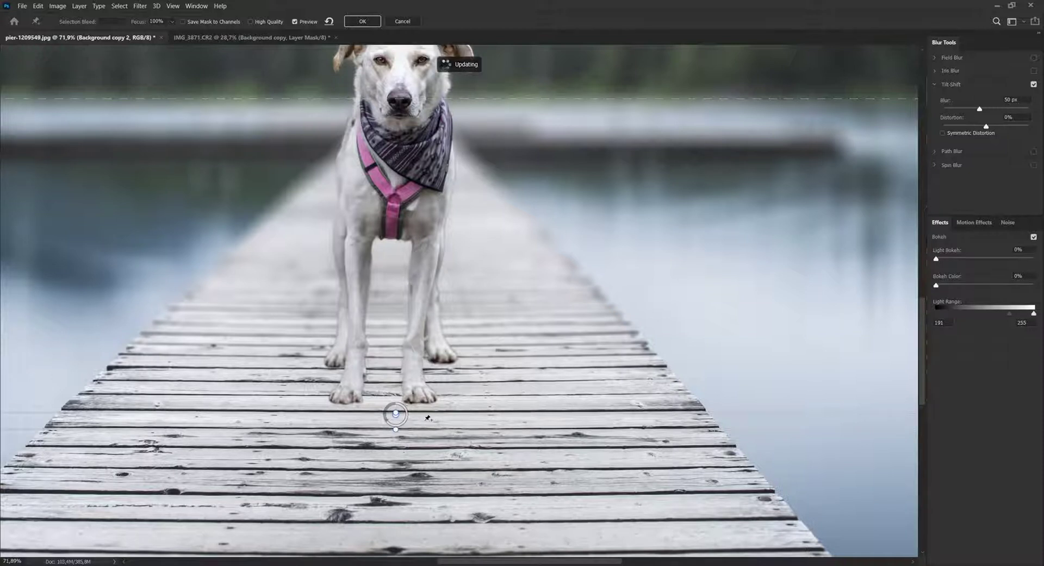
pyautogui.moveTo(425, 421); pyautogui.dragTo(424, 427)
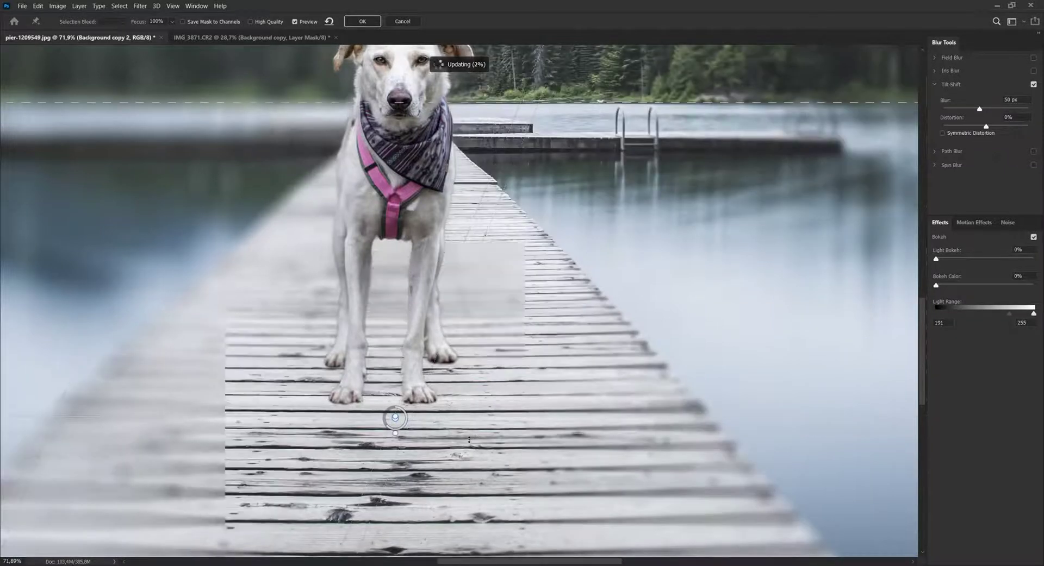
pyautogui.moveTo(395, 418); pyautogui.dragTo(394, 421)
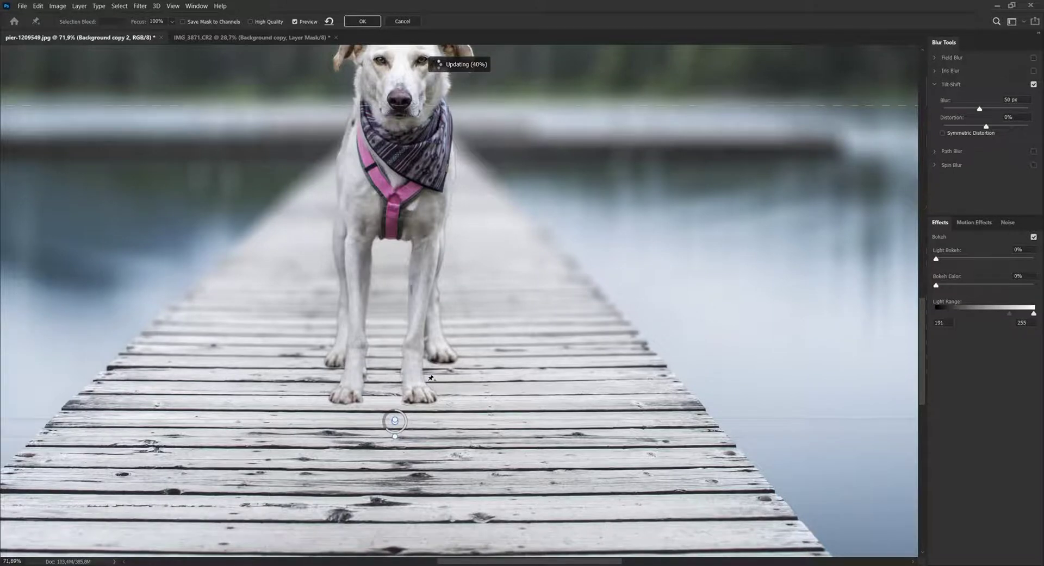
# Lower the upper blur transition slightly to the level of the floating dock and apply the tilt-shift blur.
pyautogui.scroll(-4, 447, 328)
pyautogui.moveTo(474, 224); pyautogui.dragTo(475, 236)
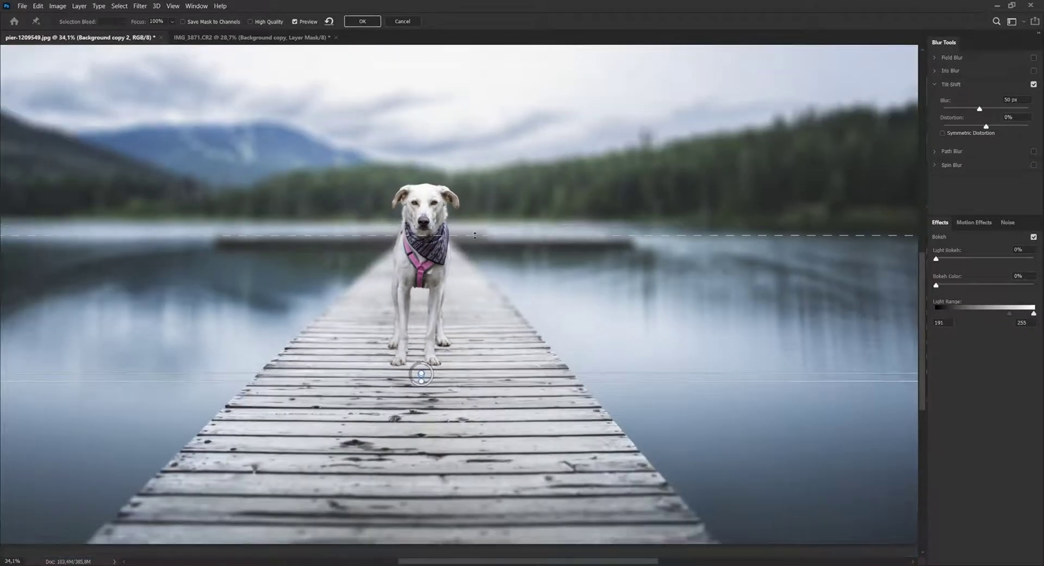
pyautogui.scroll(-6, 521, 391)
pyautogui.scroll(3, 527, 406)
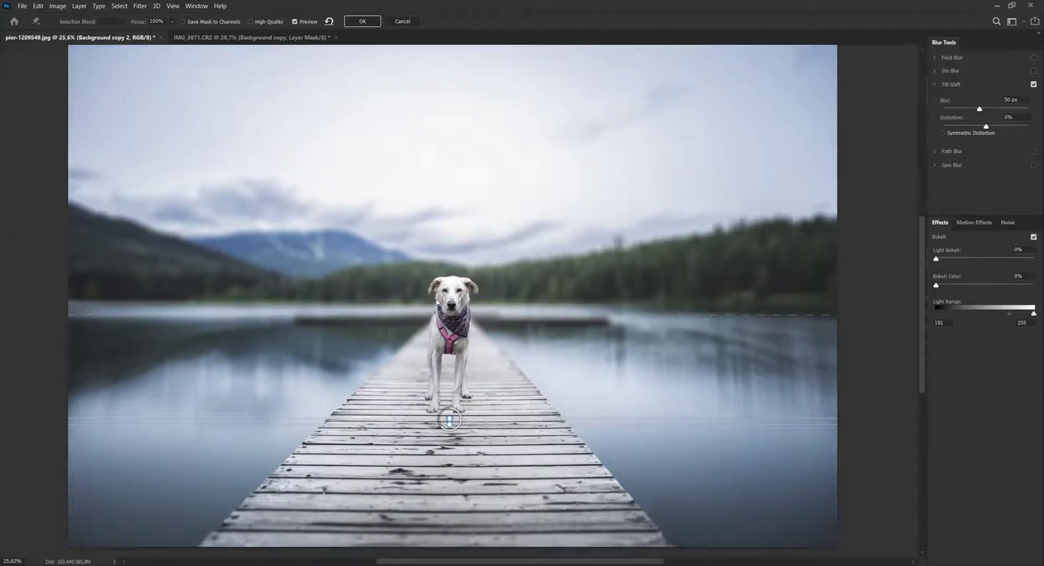
pyautogui.click(369, 25)
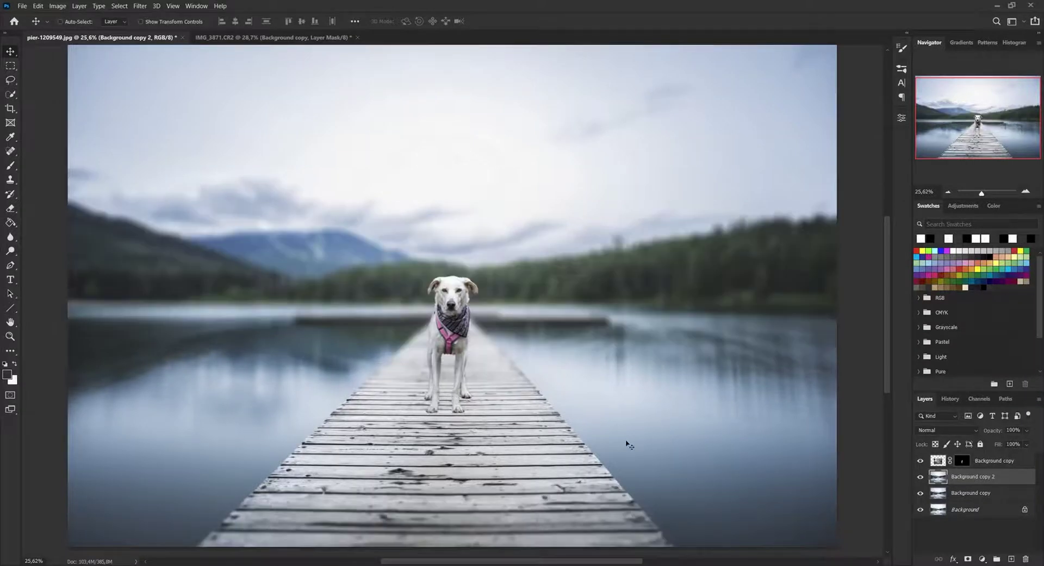
# Add a Curves adjustment layer directly above the dog's layer.
pyautogui.click(981, 463)
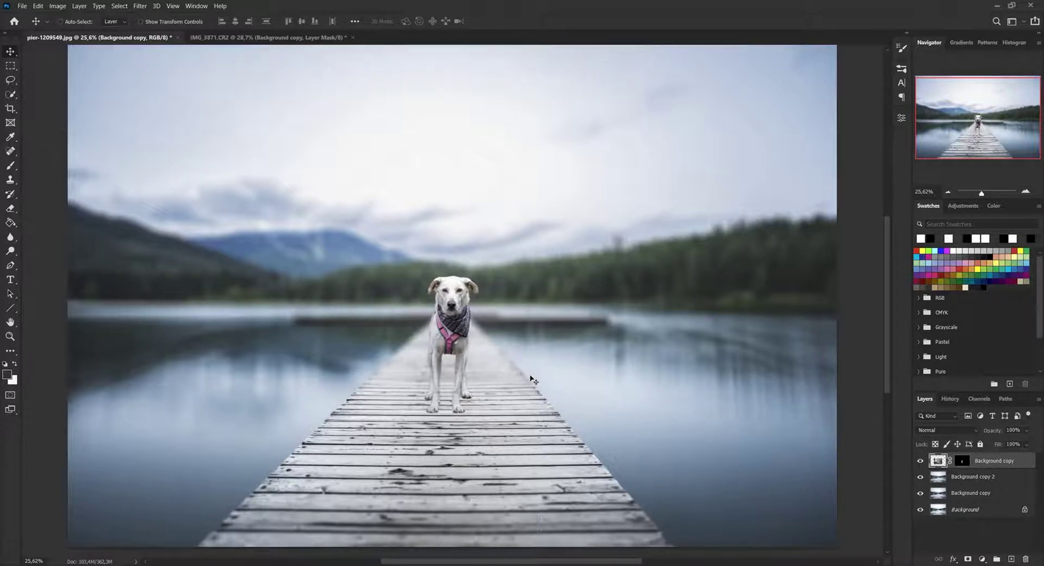
pyautogui.scroll(4, 501, 405)
pyautogui.scroll(2, 427, 275)
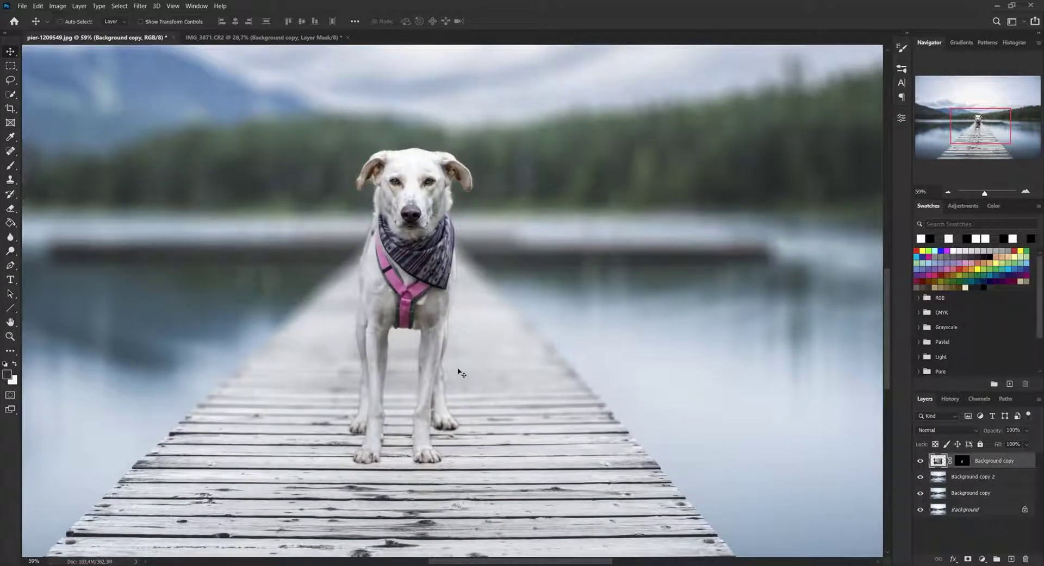
pyautogui.scroll(-5, 510, 349)
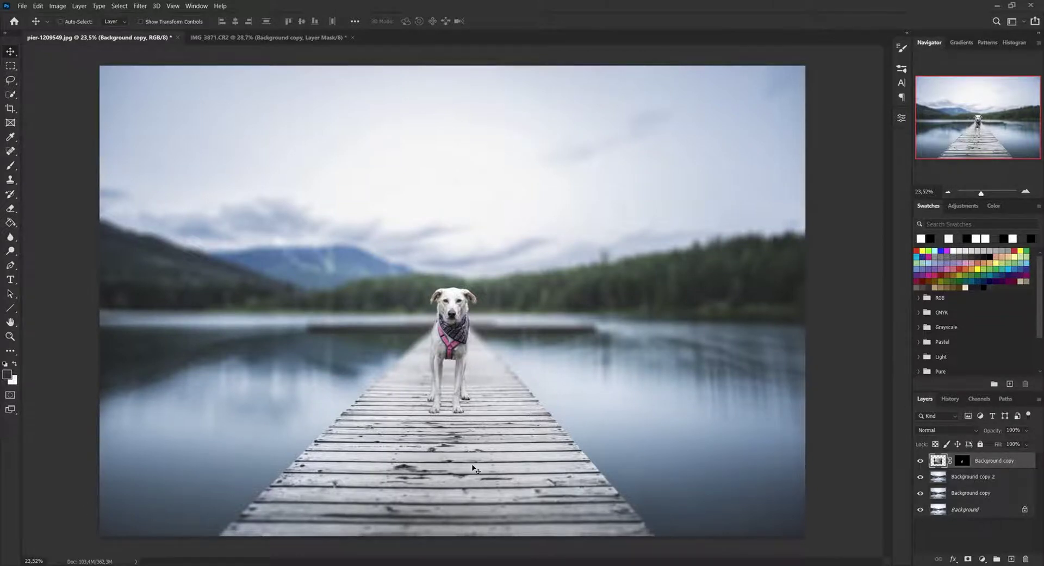
pyautogui.scroll(5, 465, 434)
pyautogui.scroll(-6, 504, 402)
pyautogui.scroll(9, 486, 308)
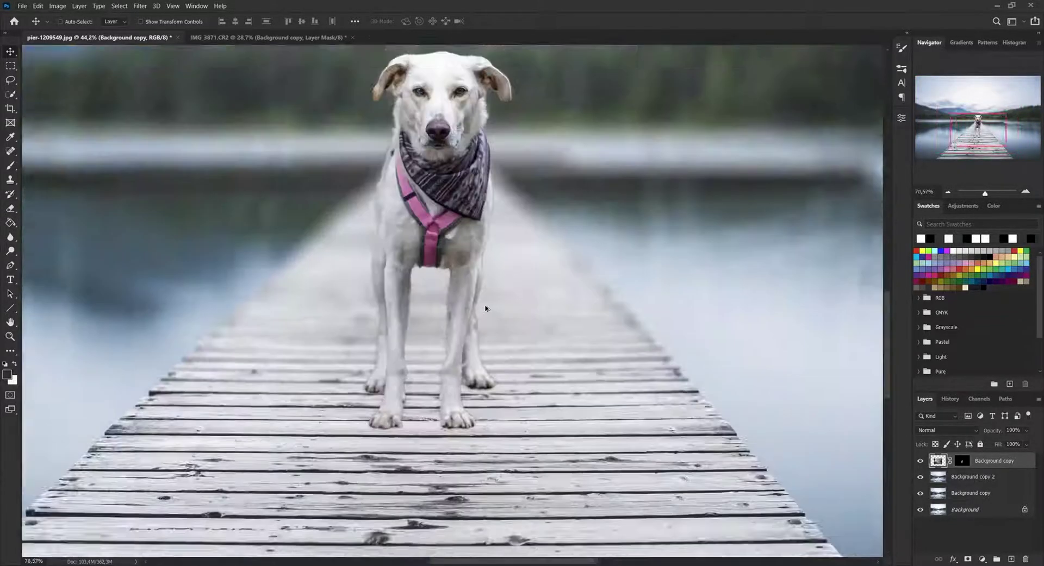
pyautogui.scroll(-5, 490, 308)
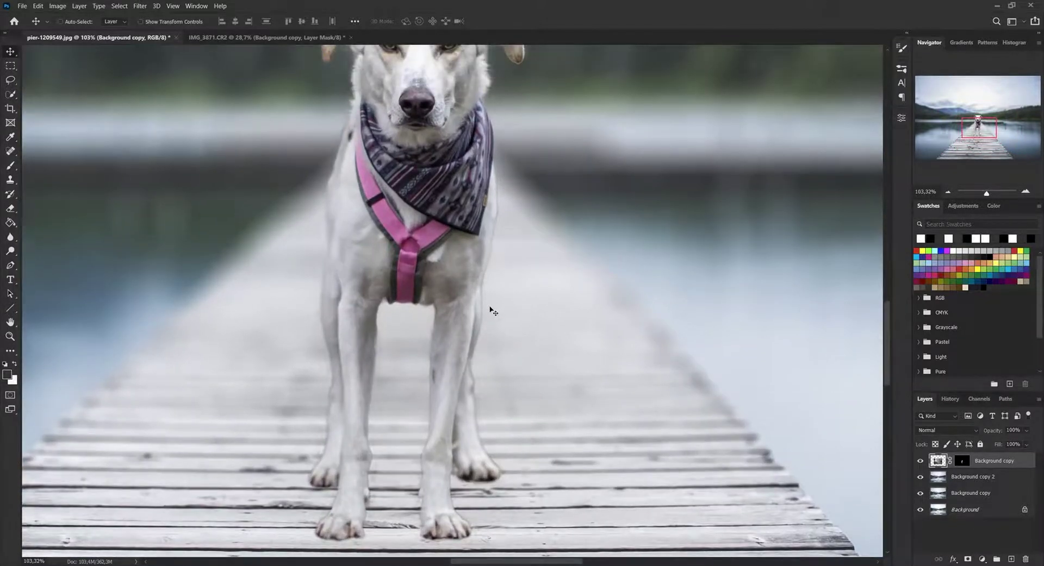
pyautogui.scroll(-1, 490, 311)
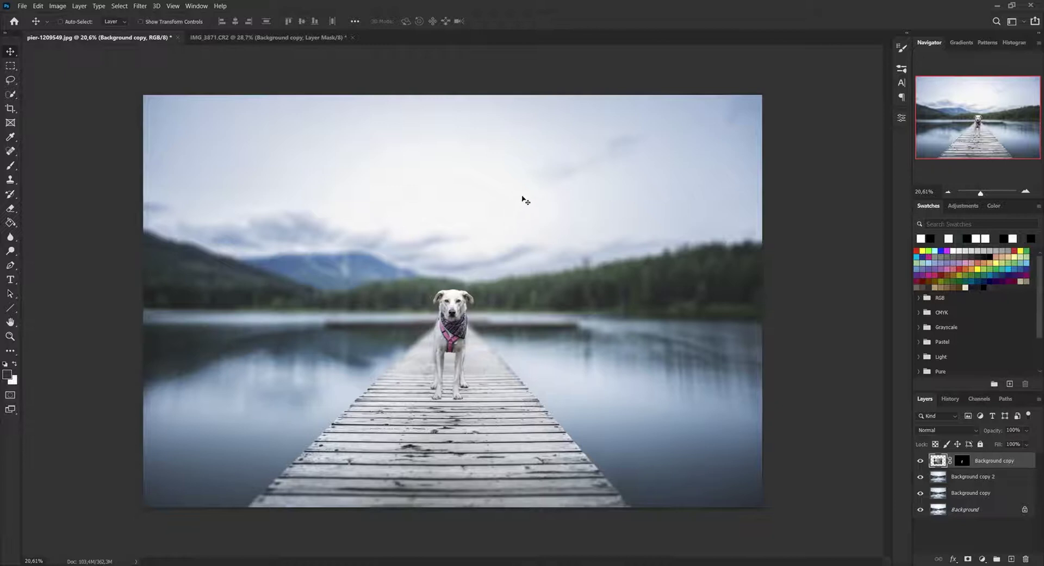
pyautogui.scroll(3, 483, 363)
pyautogui.scroll(1, 480, 367)
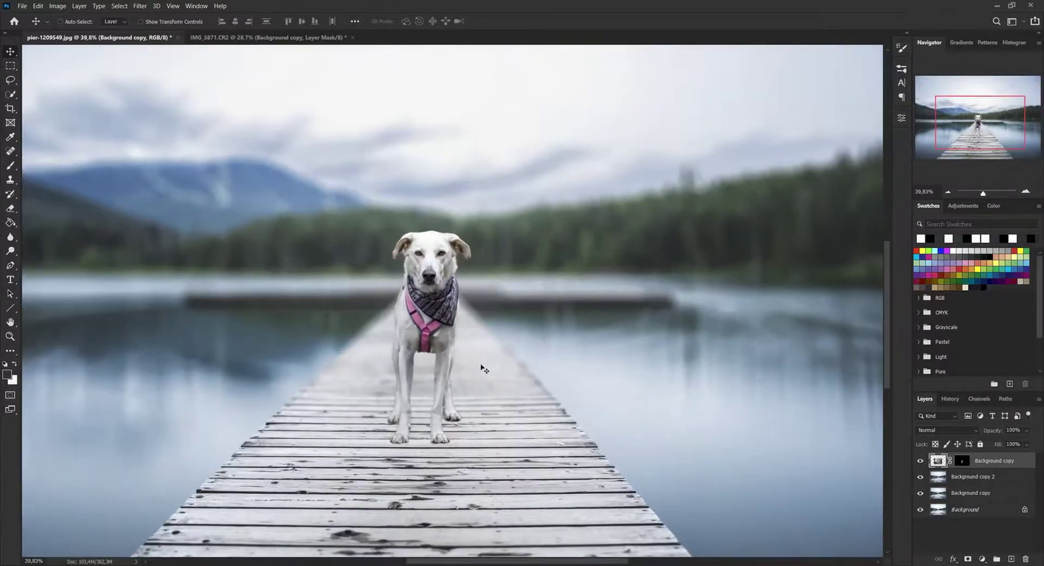
pyautogui.scroll(3, 482, 367)
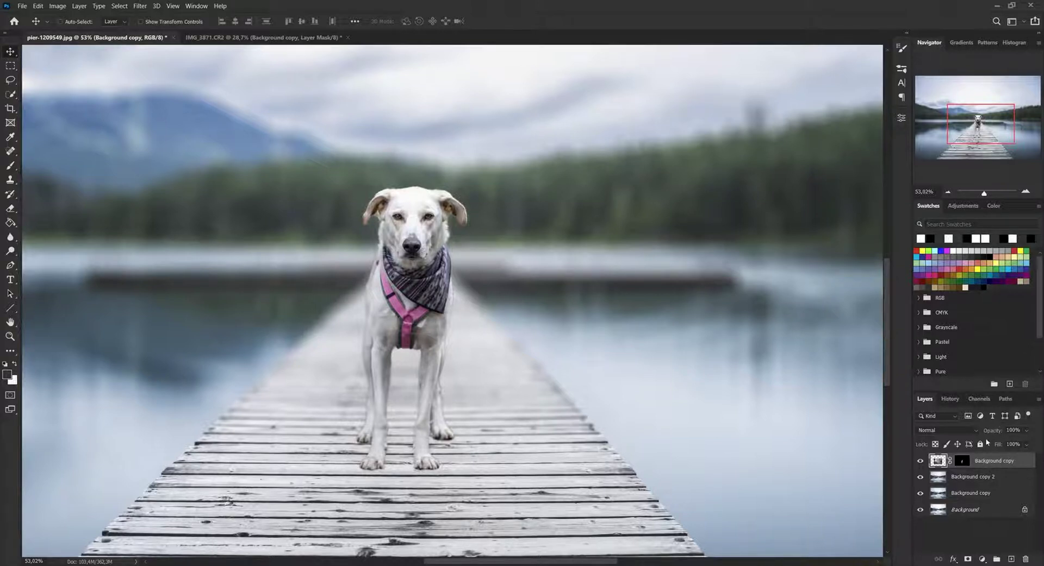
pyautogui.click(982, 560)
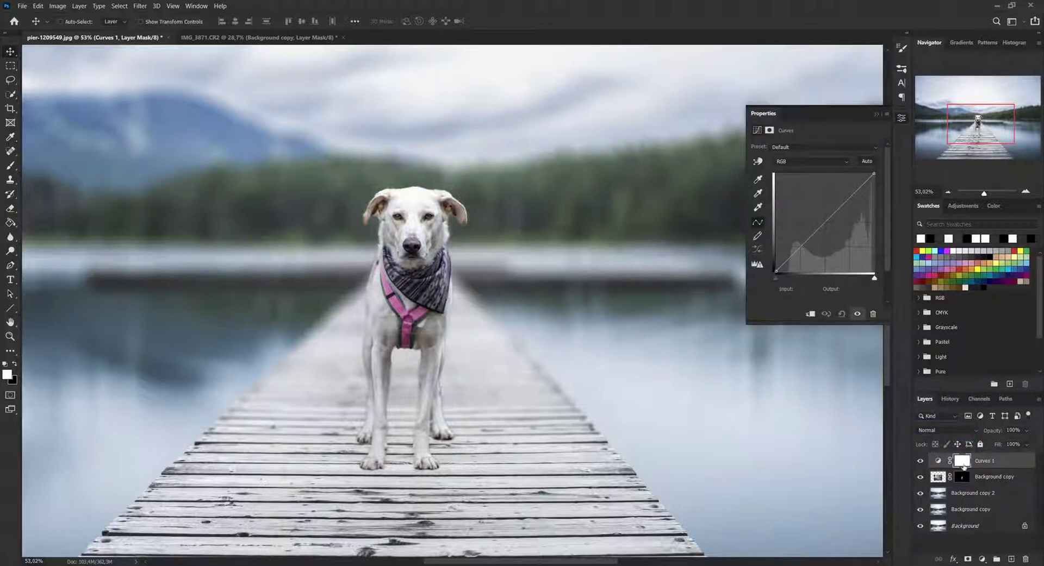
# Examine how bright the sky, the dog and the pier planks are across the whole scene and up close.
pyautogui.scroll(-2, 554, 387)
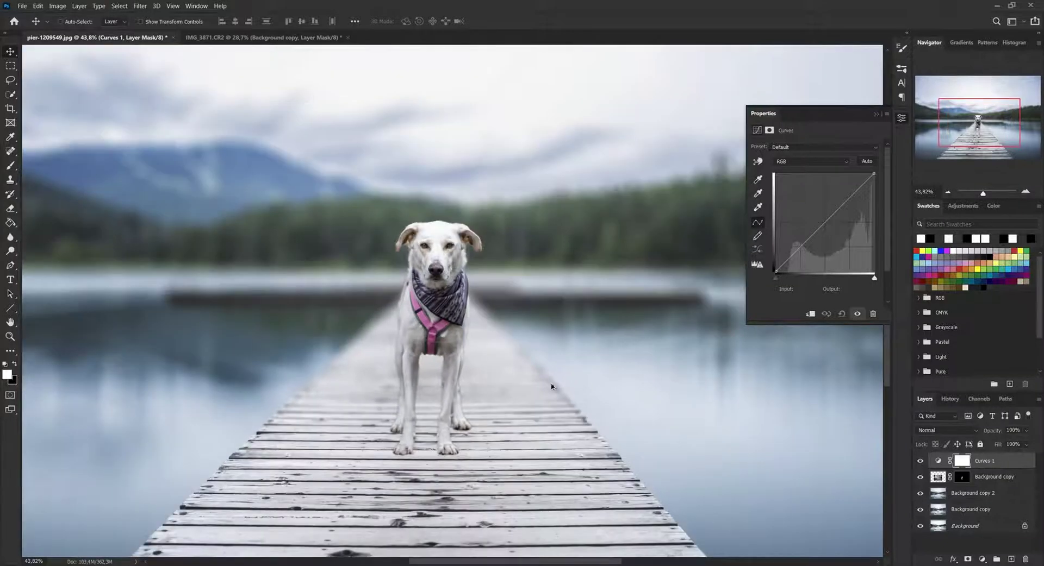
pyautogui.scroll(-7, 601, 338)
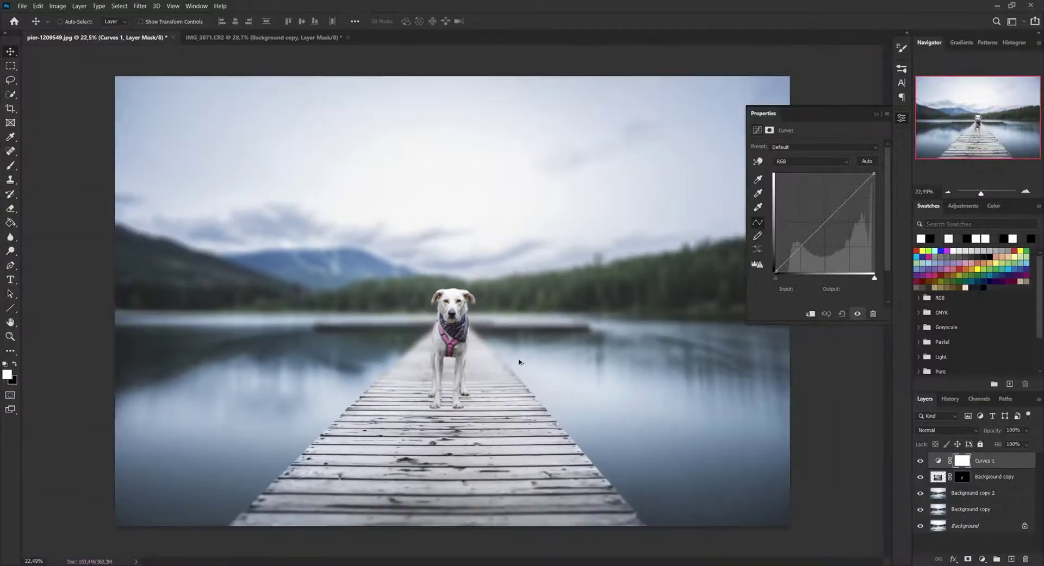
pyautogui.scroll(2, 519, 362)
pyautogui.scroll(-3, 470, 399)
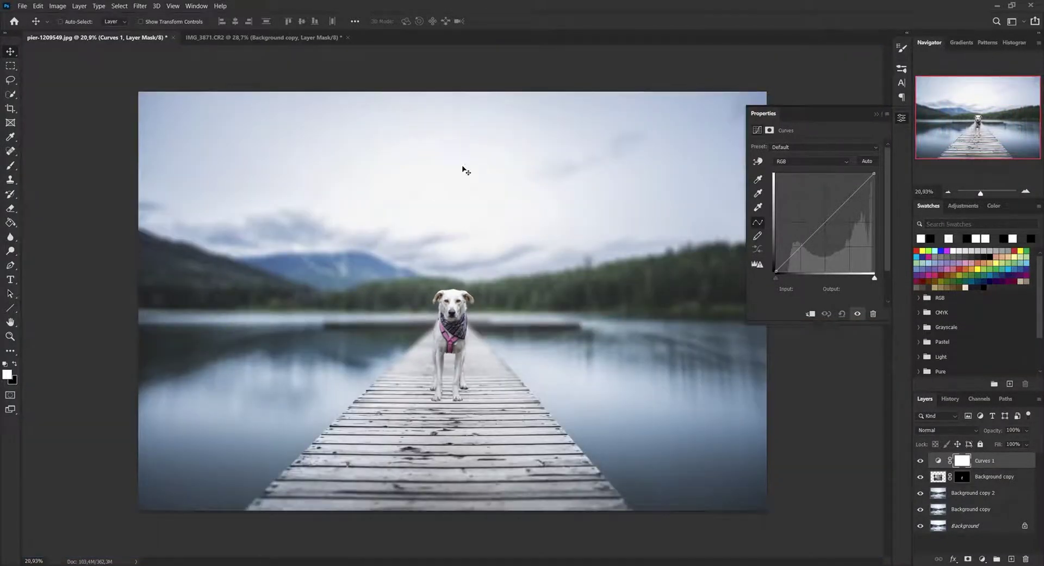
pyautogui.scroll(3, 493, 397)
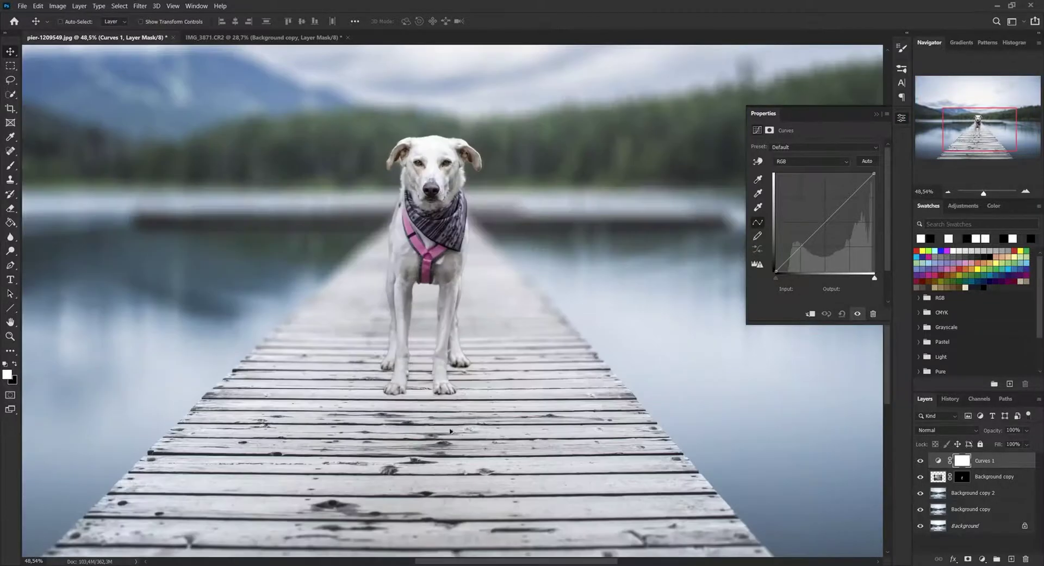
pyautogui.scroll(-4, 553, 377)
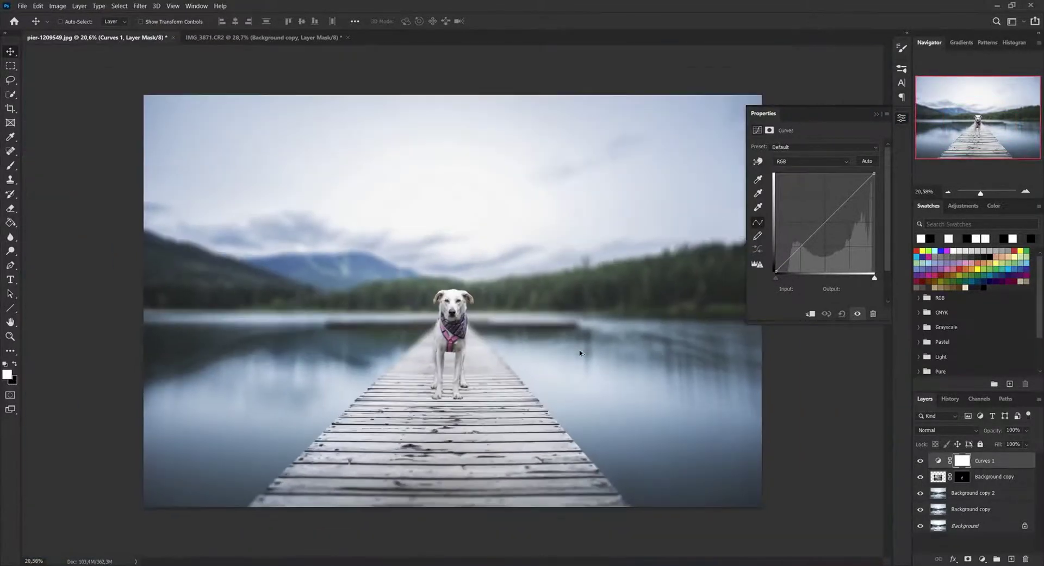
pyautogui.scroll(2, 579, 353)
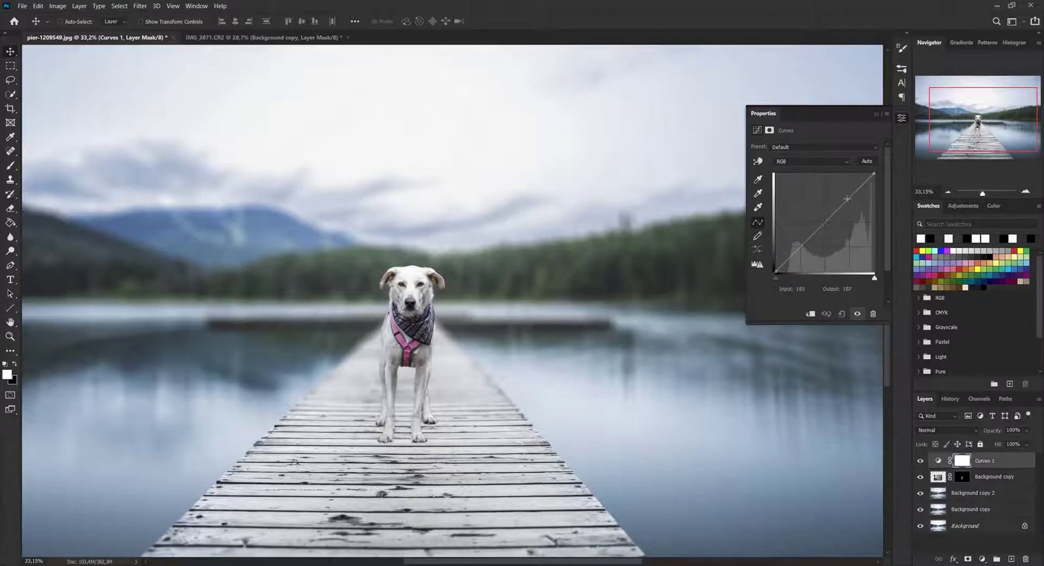
# Try brightening with RGB curve points at input 174, output 190 and input 66, output 70, and undo both.
pyautogui.moveTo(846, 199); pyautogui.dragTo(842, 198)
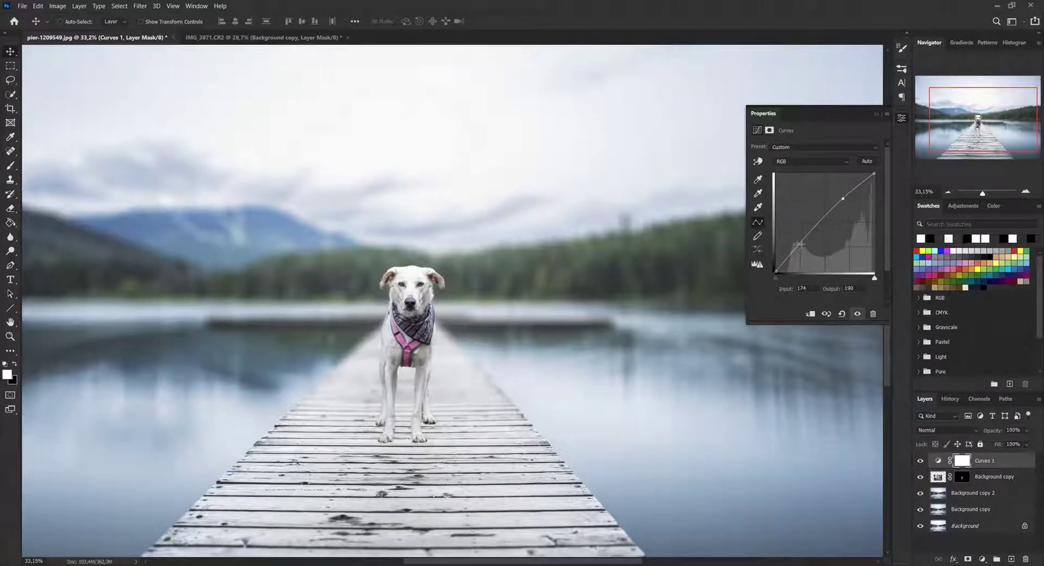
pyautogui.click(800, 244)
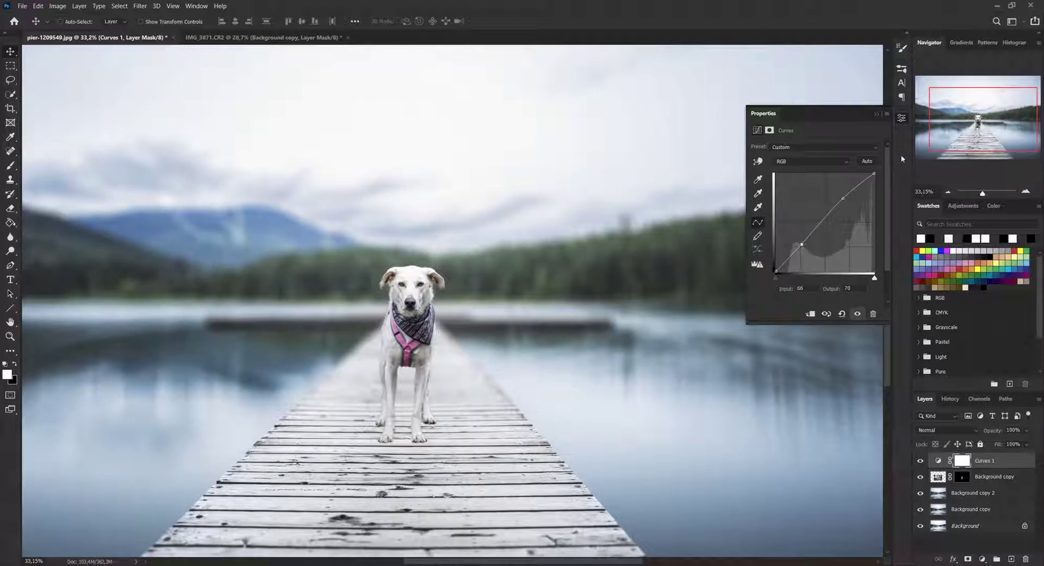
pyautogui.hotkey('ctrl', 'z')
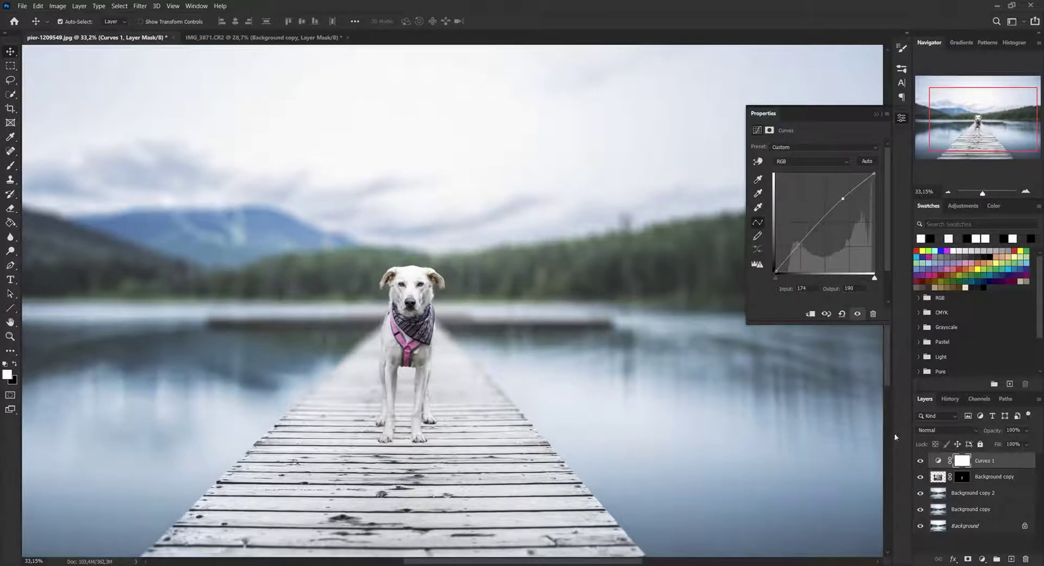
pyautogui.hotkey('ctrl', 'z')
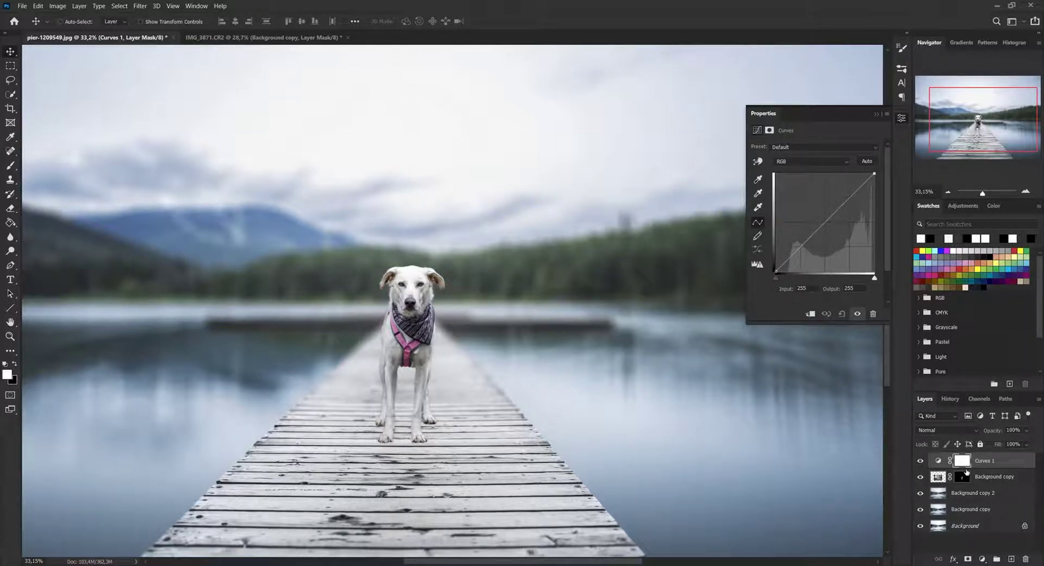
# Clip the Curves layer to the dog's layer and check which part of the image that layer contains.
pyautogui.click(987, 462)
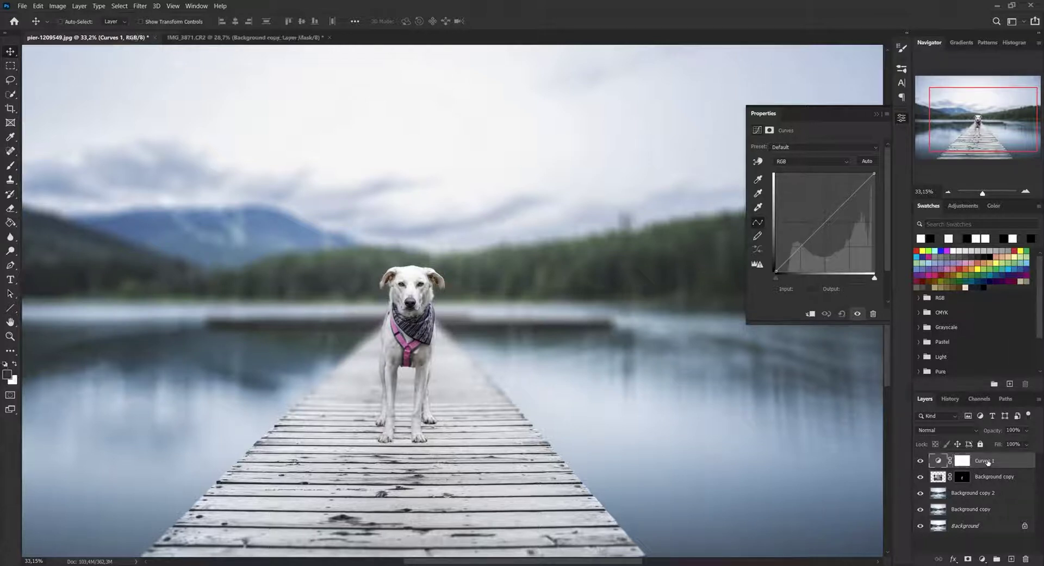
pyautogui.click(962, 461)
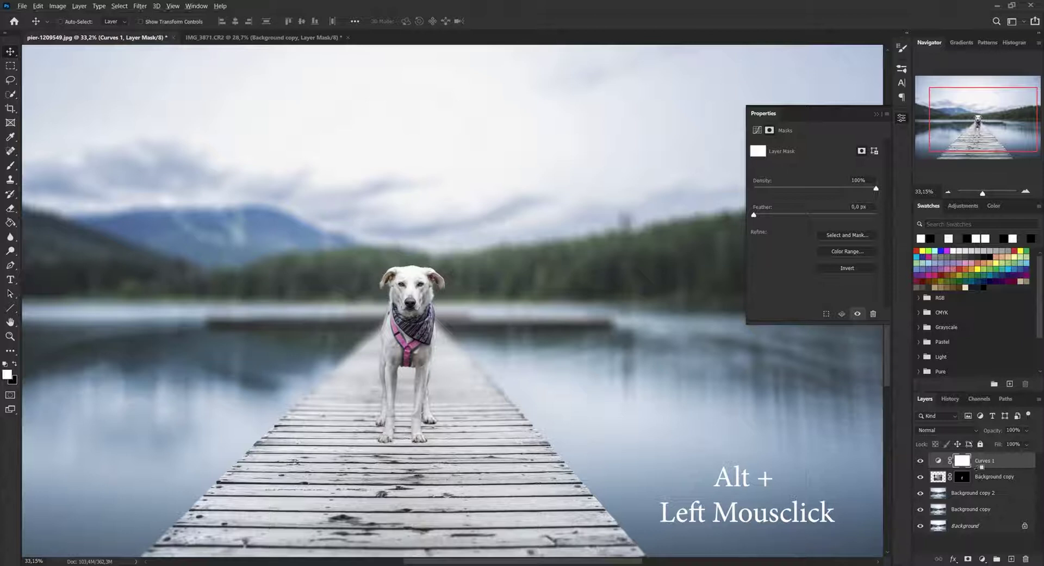
pyautogui.keyDown('alt'); pyautogui.click(977, 469); pyautogui.keyUp('alt')
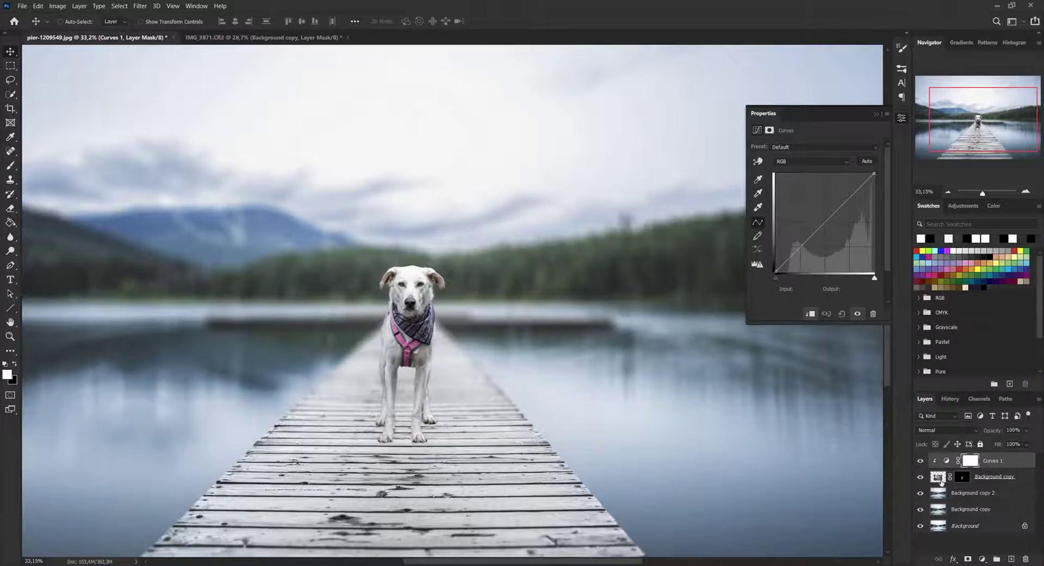
pyautogui.click(919, 477)
pyautogui.click(920, 478)
# Brighten the dog with RGB curve points at input 186, output 202 and input 64, output 68.
pyautogui.click(971, 461)
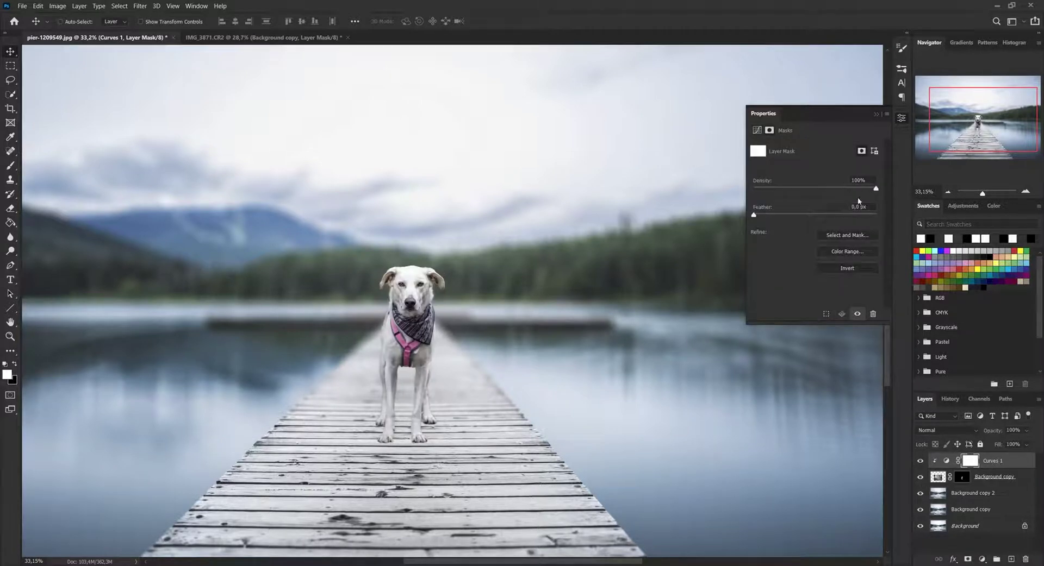
pyautogui.click(764, 130)
pyautogui.moveTo(850, 197)
pyautogui.mouseDown()
pyautogui.moveTo(837, 185)
pyautogui.moveTo(864, 255)
pyautogui.moveTo(842, 194)
pyautogui.moveTo(851, 196)
pyautogui.mouseUp()
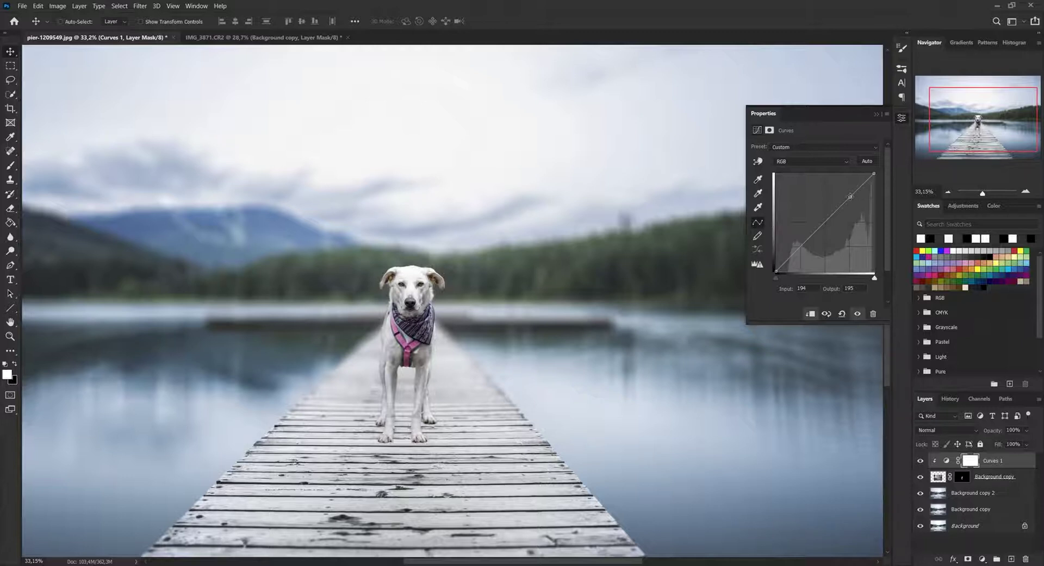
pyautogui.moveTo(850, 197); pyautogui.dragTo(846, 193)
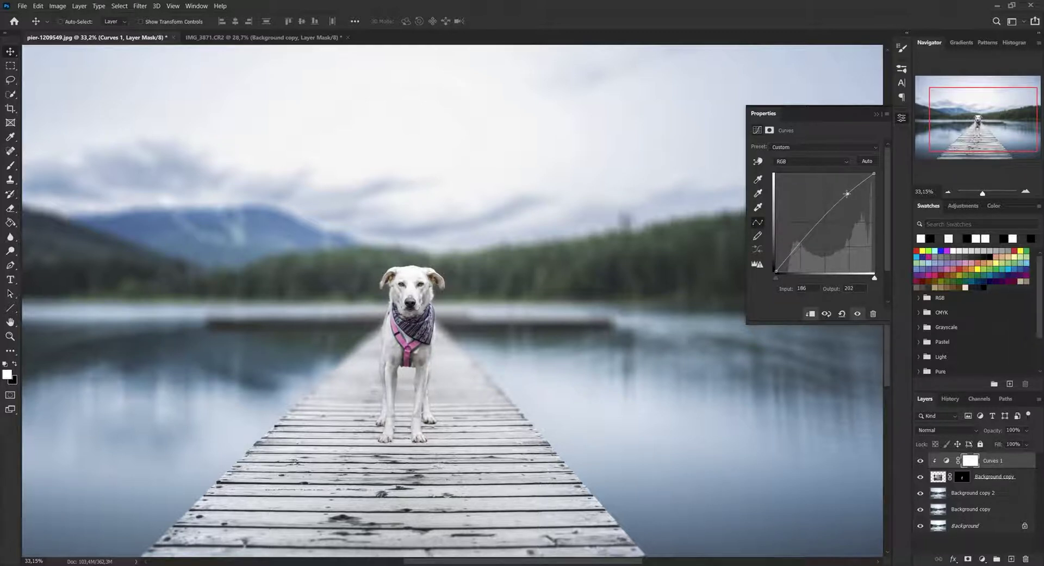
pyautogui.click(801, 245)
# Compare the dog with and without the Curves adjustment and examine it within the whole composition.
pyautogui.click(857, 315)
pyautogui.click(857, 315)
pyautogui.click(857, 315)
pyautogui.click(857, 315)
pyautogui.click(857, 314)
pyautogui.click(856, 314)
pyautogui.click(856, 315)
pyautogui.click(857, 315)
pyautogui.click(856, 315)
pyautogui.click(857, 315)
pyautogui.scroll(-3, 549, 343)
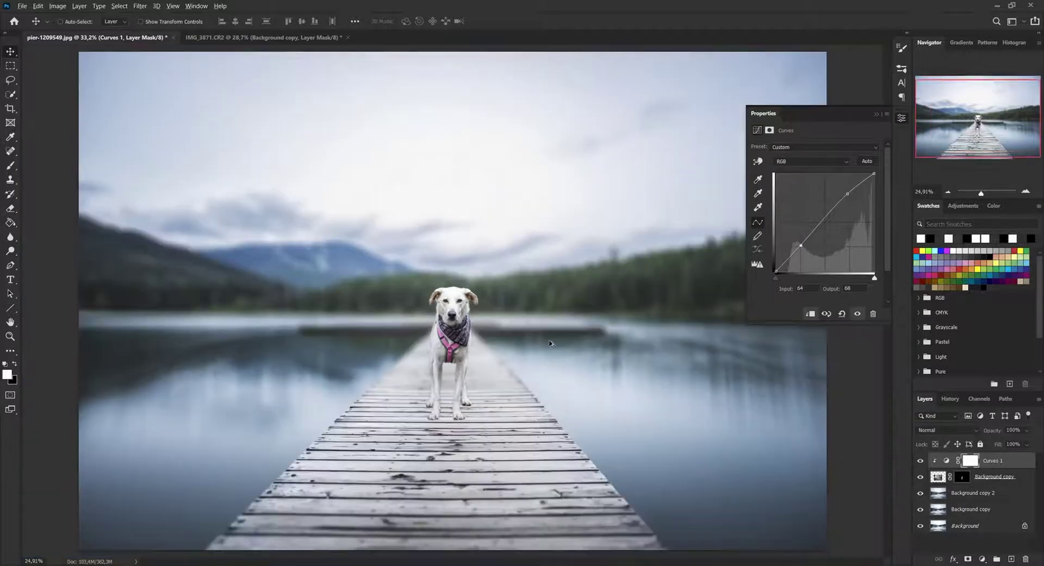
pyautogui.scroll(2, 581, 338)
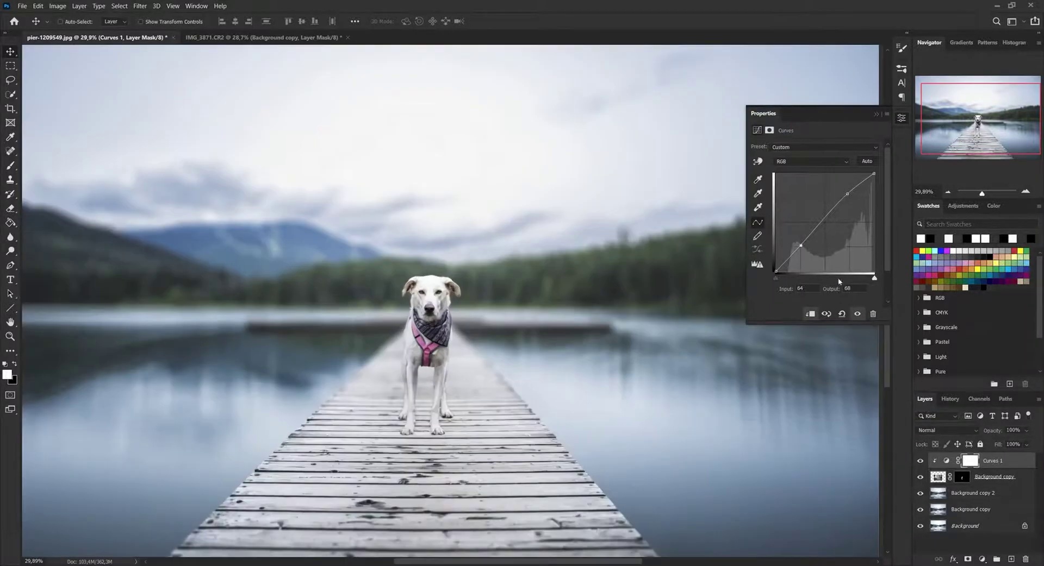
# Raise the black point of the dog's blue channel curve to output 4.
pyautogui.click(800, 160)
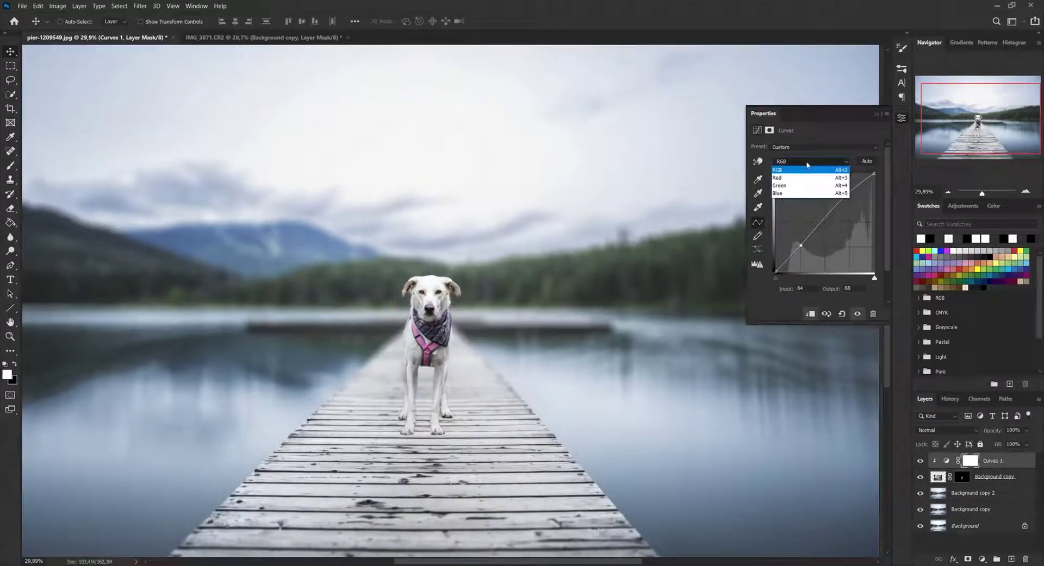
pyautogui.click(789, 195)
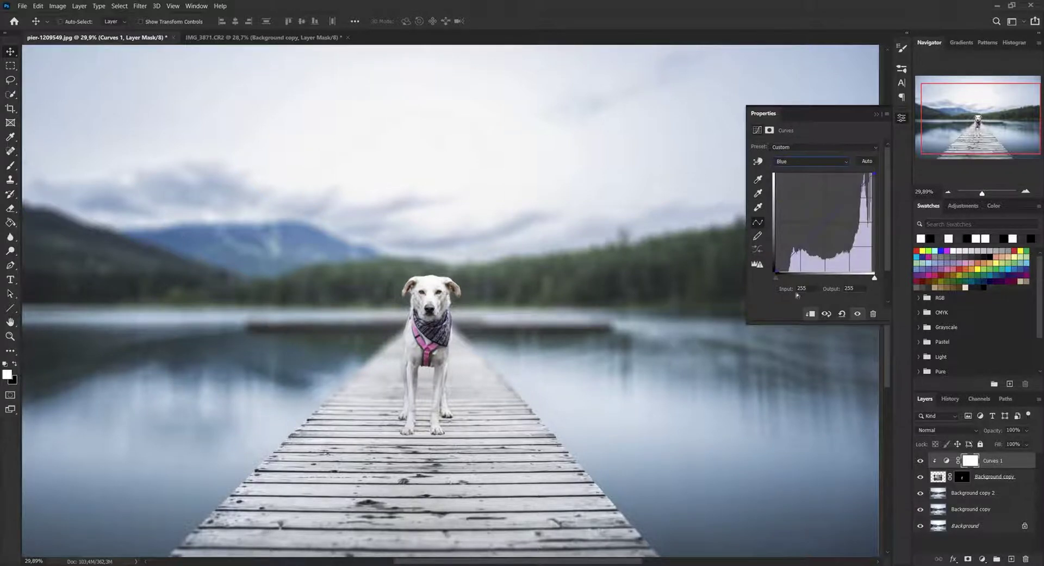
pyautogui.click(775, 272)
# Lower the white point of the dog's red channel curve to output 252 and compare the result with the original.
pyautogui.click(810, 161)
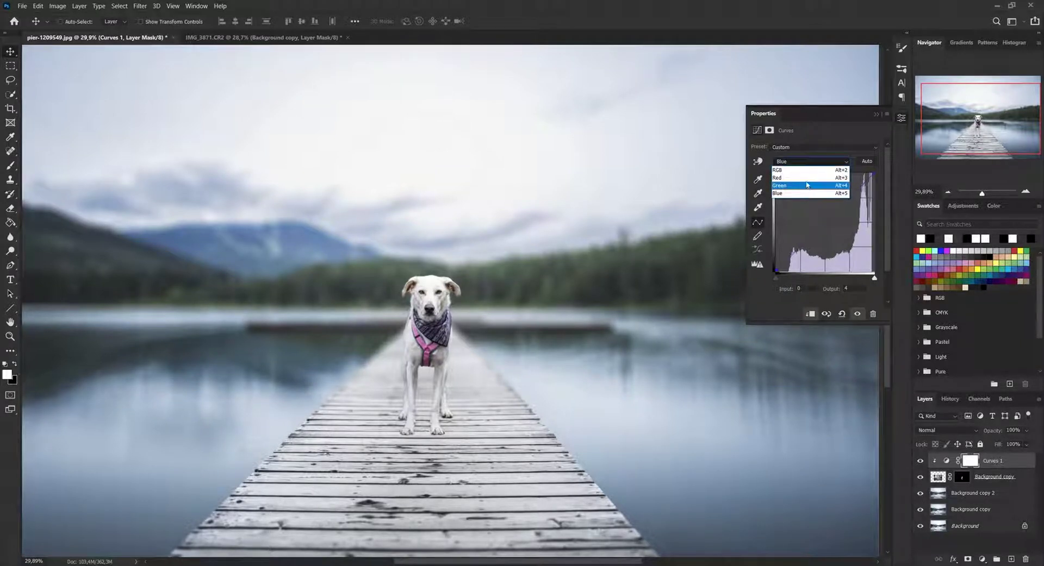
pyautogui.click(805, 184)
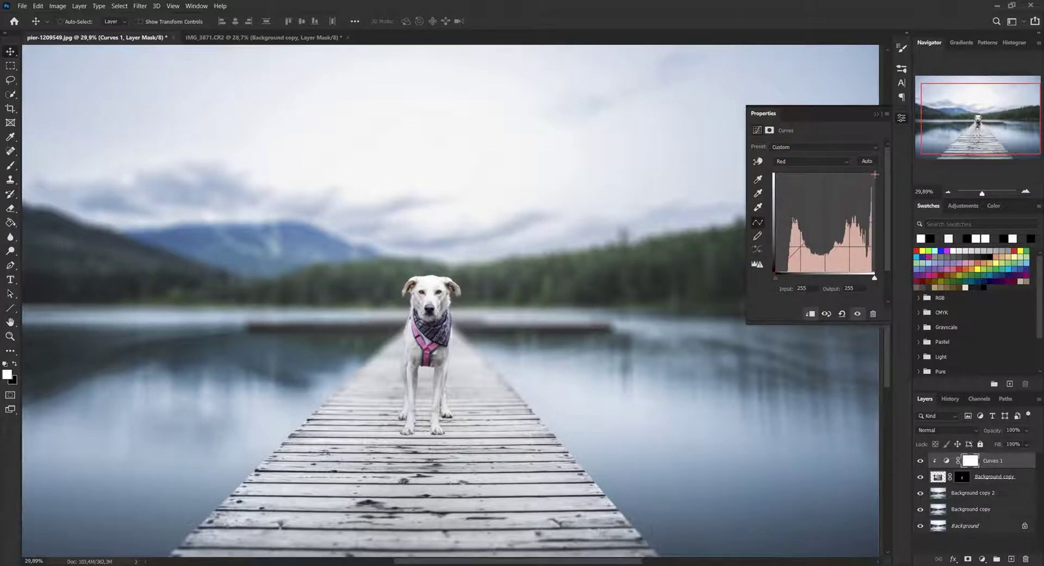
pyautogui.moveTo(875, 174); pyautogui.dragTo(883, 175)
pyautogui.click(857, 314)
pyautogui.click(857, 314)
pyautogui.click(858, 315)
pyautogui.scroll(-7, 550, 340)
pyautogui.scroll(4, 547, 341)
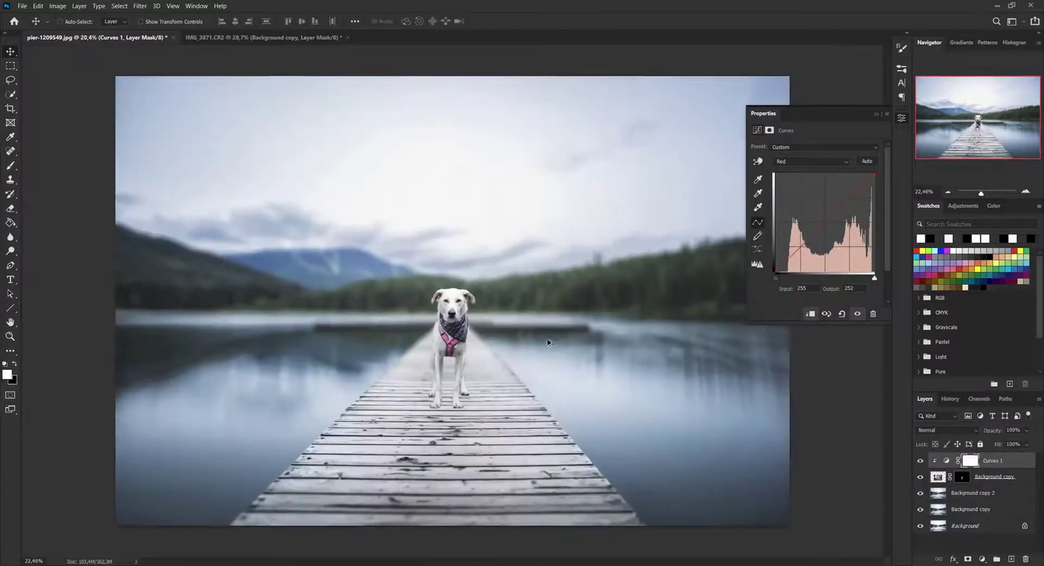
# Compare the dog with and without the Curves adjustment within the whole composition.
pyautogui.click(901, 117)
pyautogui.click(920, 460)
pyautogui.click(920, 461)
pyautogui.click(920, 461)
pyautogui.click(920, 461)
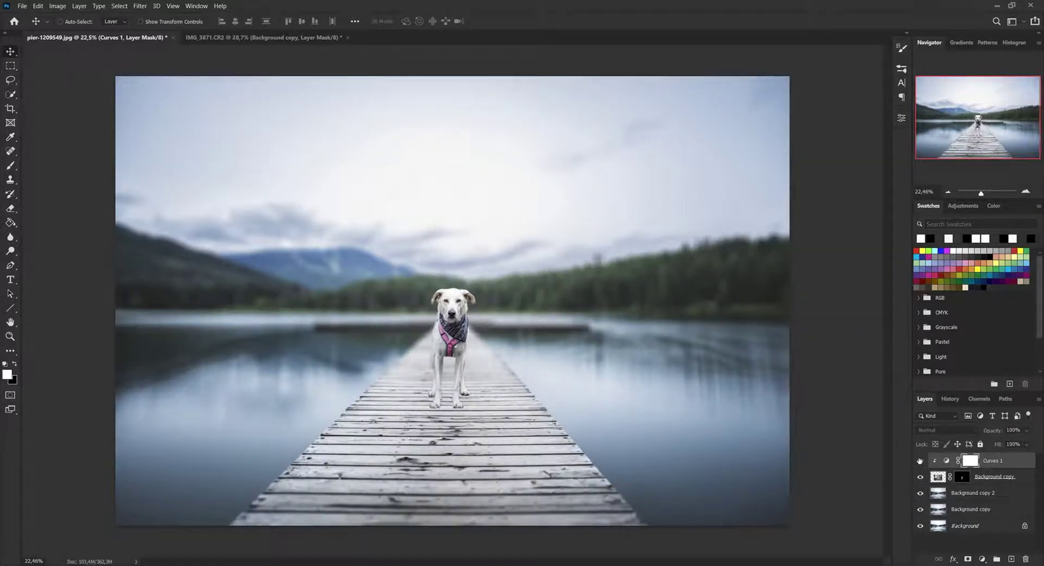
# Add a Color Balance adjustment clipped to the dog layer, directly beneath the Curves layer, with its midtone settings open.
pyautogui.click(1008, 465)
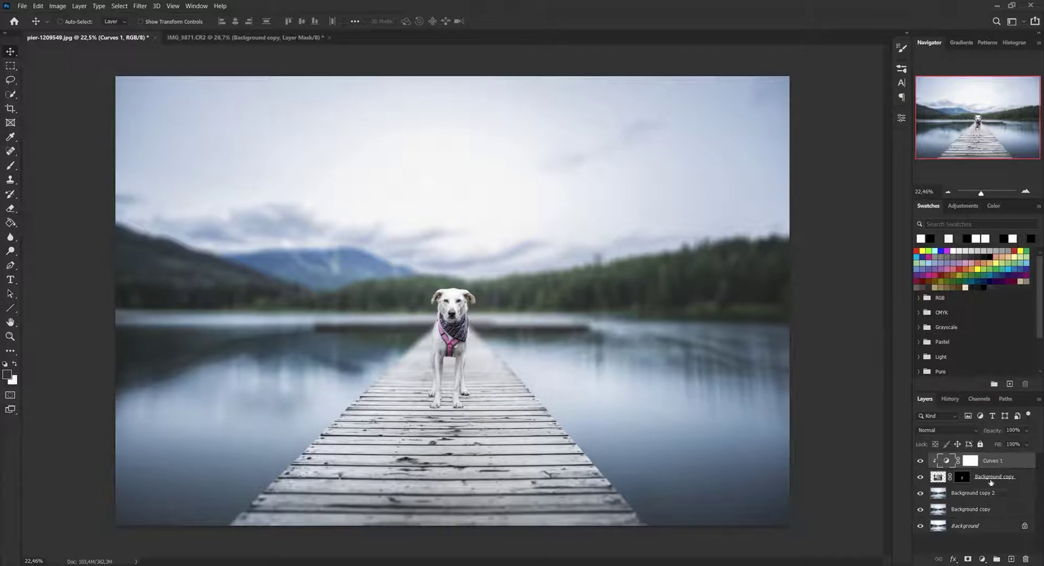
pyautogui.click(1021, 477)
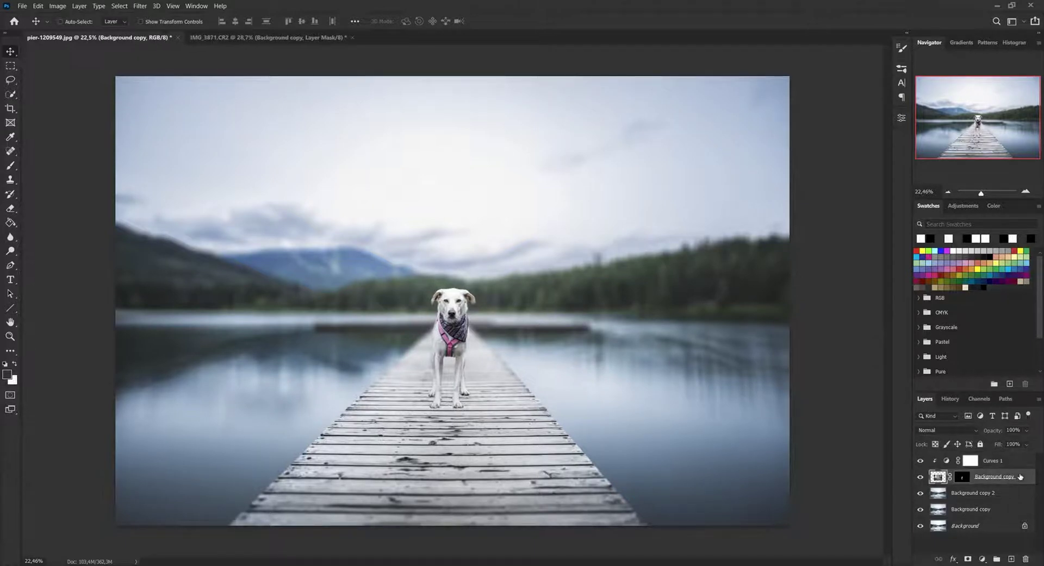
pyautogui.click(981, 560)
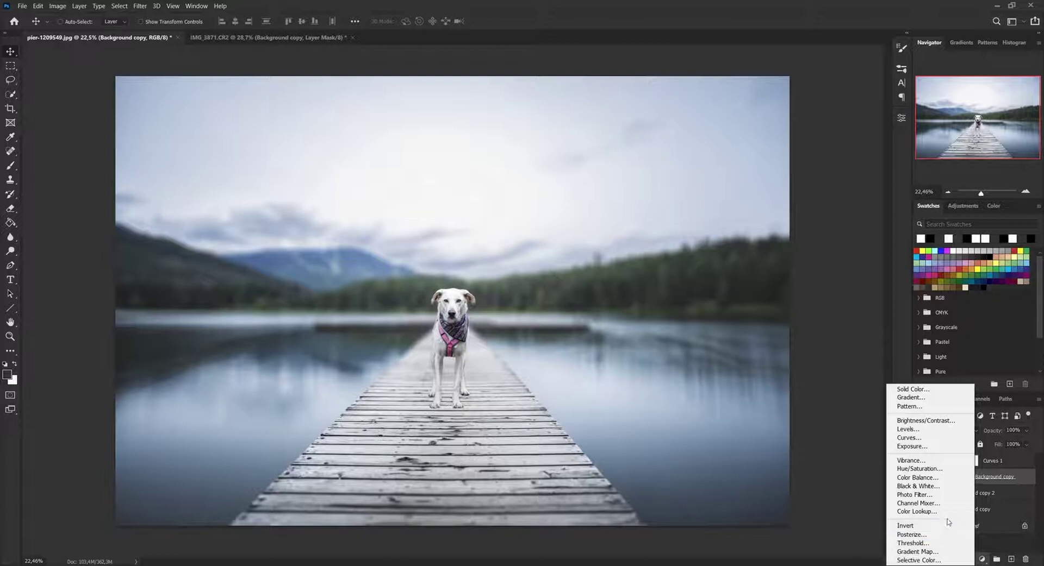
pyautogui.click(931, 479)
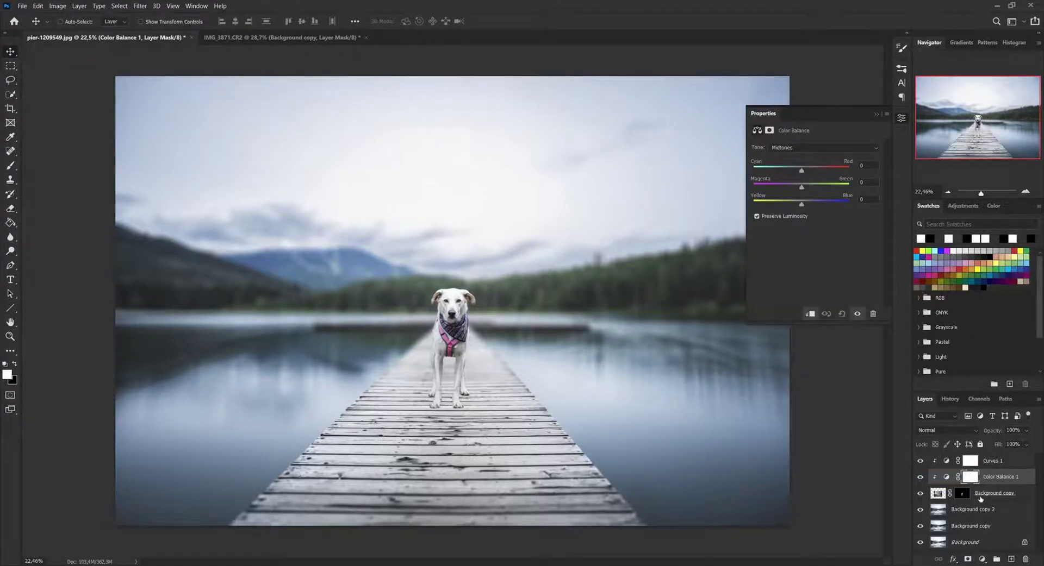
pyautogui.click(971, 462)
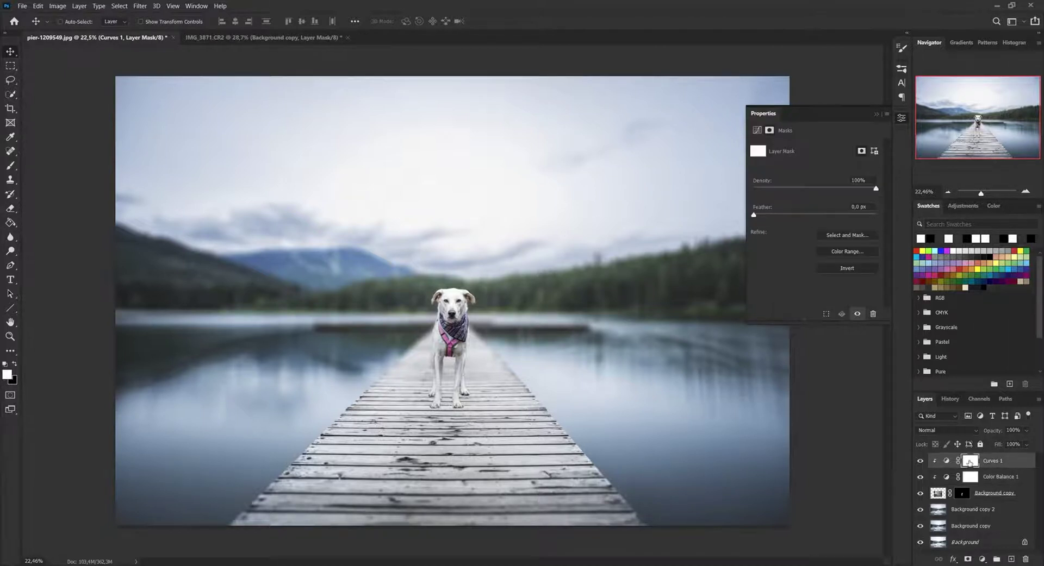
pyautogui.click(974, 479)
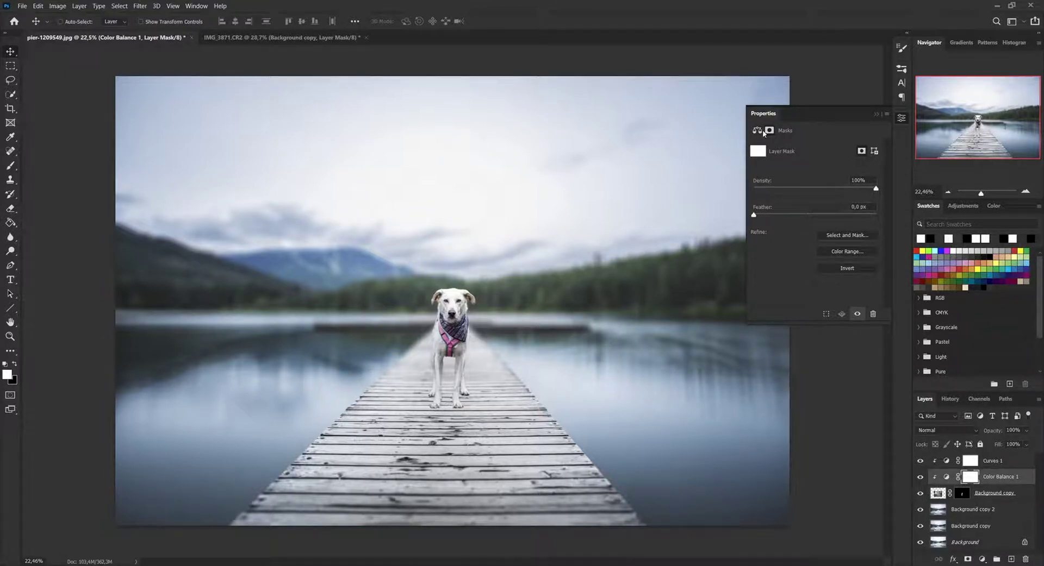
pyautogui.click(760, 133)
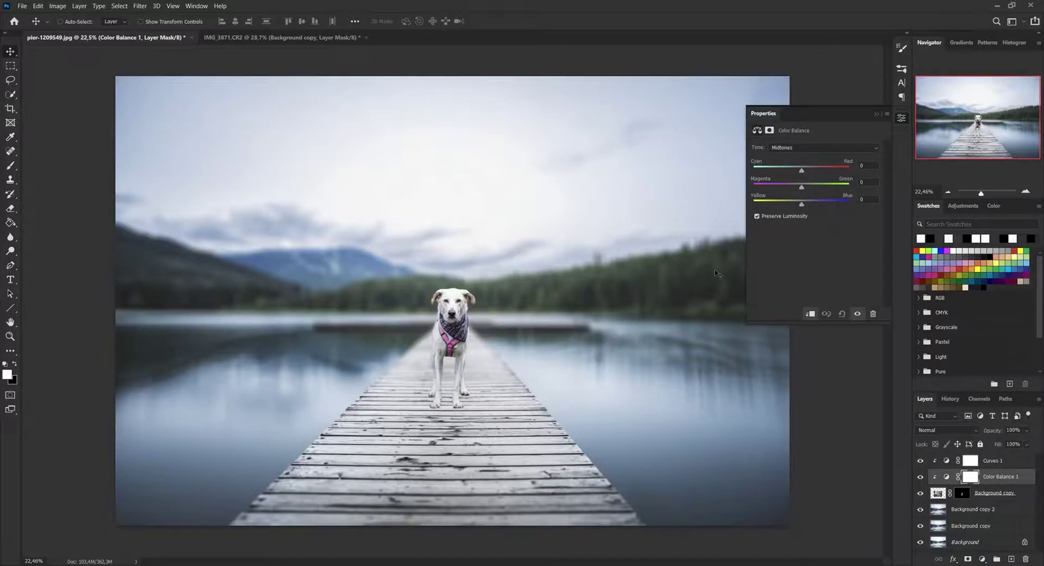
# Set the dog's Color Balance midtones to -3 on Cyan/Red and +1 on Yellow/Blue.
pyautogui.scroll(4, 552, 341)
pyautogui.scroll(-2, 581, 280)
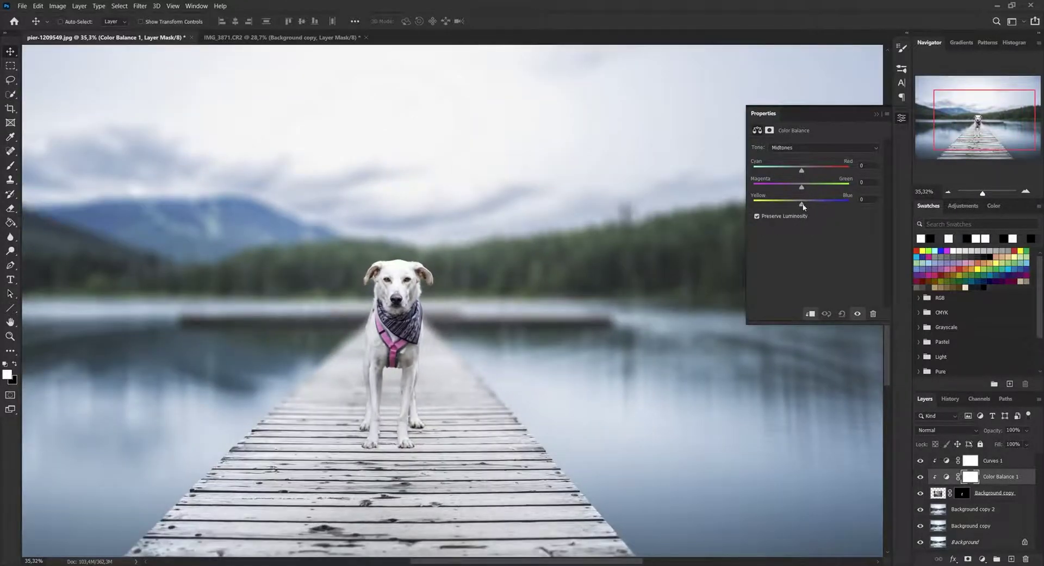
pyautogui.press('Up')
pyautogui.press('Up')
pyautogui.press('Down')
pyautogui.click(863, 165)
pyautogui.press('Down')
pyautogui.click(947, 192)
pyautogui.click(947, 193)
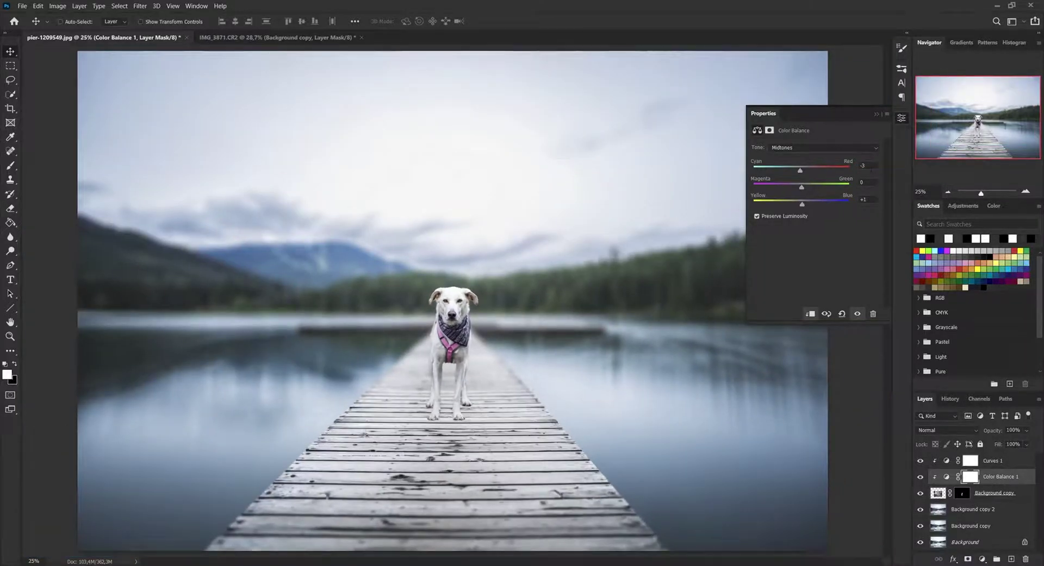
# Nudge the Cyan/Red midtone value slightly further toward cyan and close the adjustment settings.
pyautogui.click(869, 167)
pyautogui.press('Down')
pyautogui.click(901, 118)
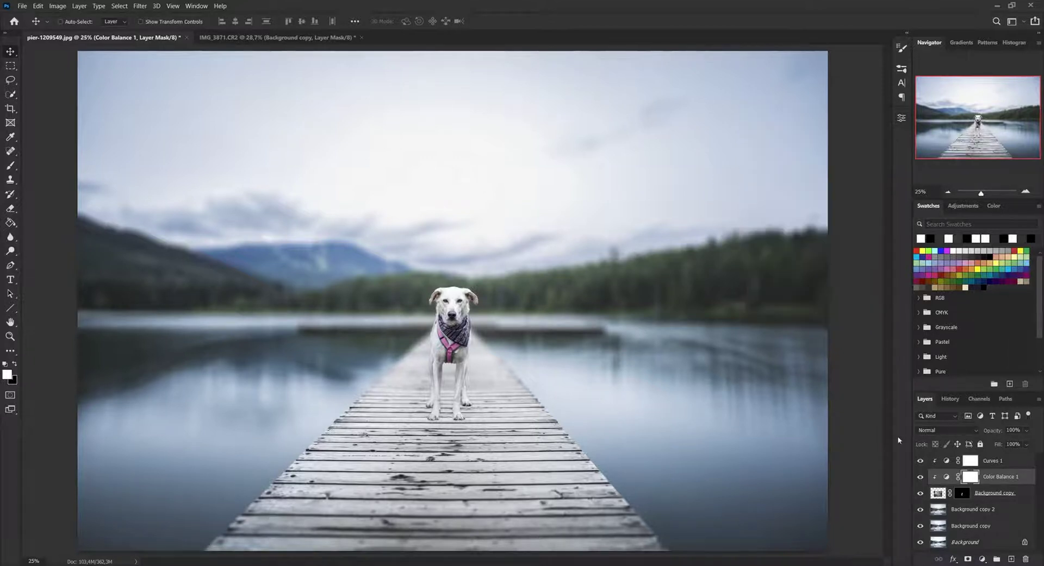
# Compare the dog with and without the Color Balance adjustment, both close up and within the whole composition.
pyautogui.click(921, 479)
pyautogui.click(920, 478)
pyautogui.click(920, 478)
pyautogui.click(920, 478)
pyautogui.scroll(8, 641, 454)
pyautogui.moveTo(981, 132); pyautogui.dragTo(973, 125)
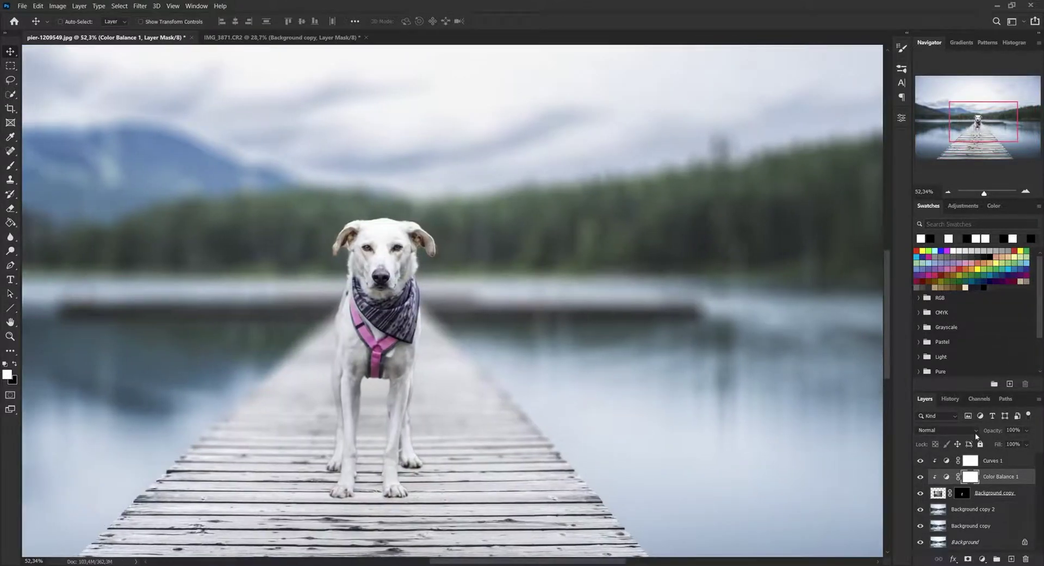
pyautogui.click(920, 480)
pyautogui.click(920, 480)
pyautogui.click(920, 481)
pyautogui.click(920, 480)
pyautogui.click(921, 481)
pyautogui.click(920, 480)
pyautogui.click(946, 193)
pyautogui.click(946, 193)
pyautogui.click(946, 193)
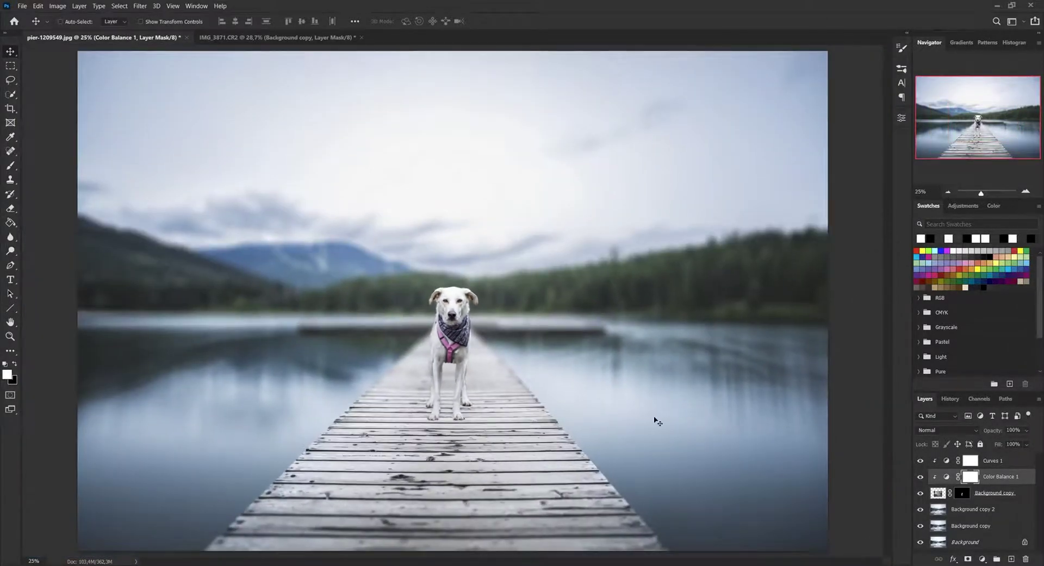
pyautogui.scroll(-2, 598, 408)
pyautogui.scroll(2, 529, 422)
# Create an empty layer between the dog and Background copy 2, and sample a dark foreground colour from the lake's reflection.
pyautogui.click(975, 510)
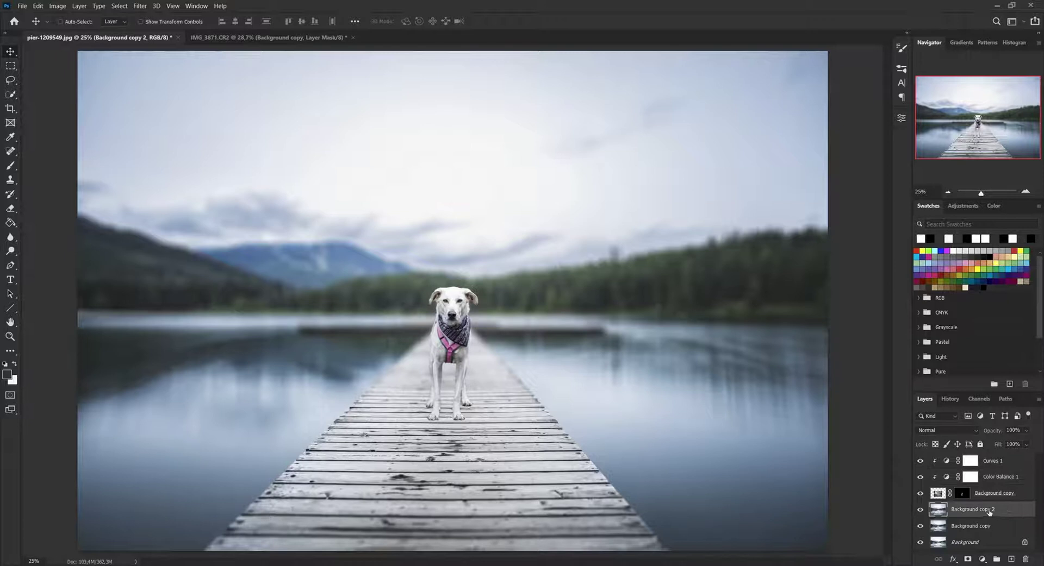
pyautogui.click(1012, 560)
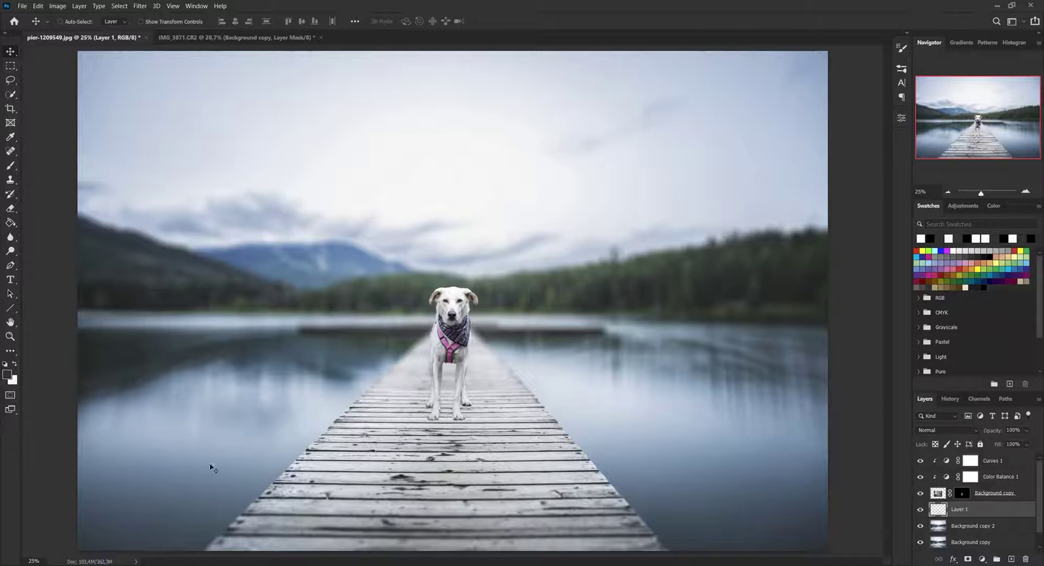
pyautogui.click(12, 137)
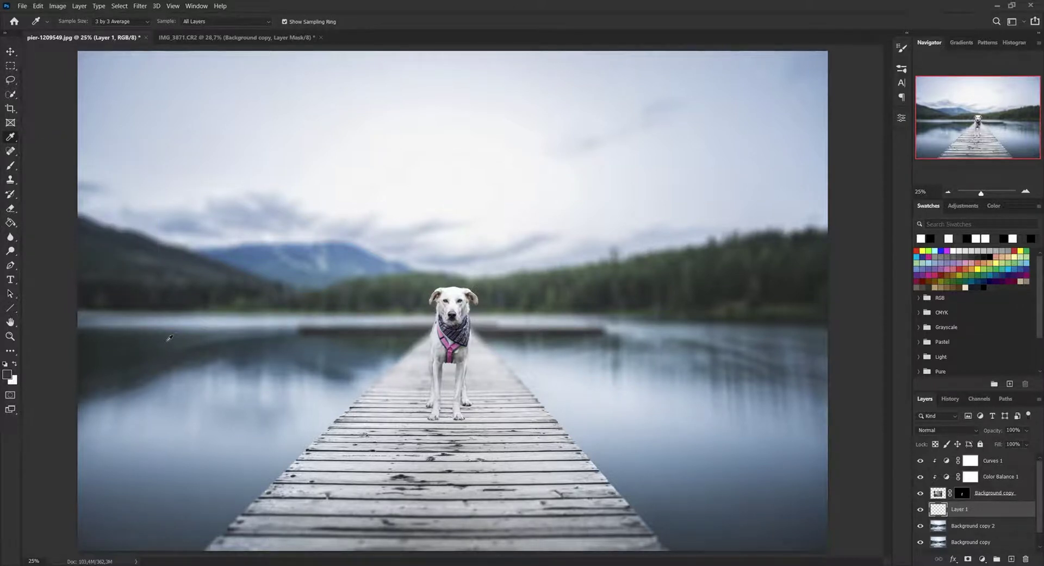
pyautogui.click(90, 348)
pyautogui.click(92, 346)
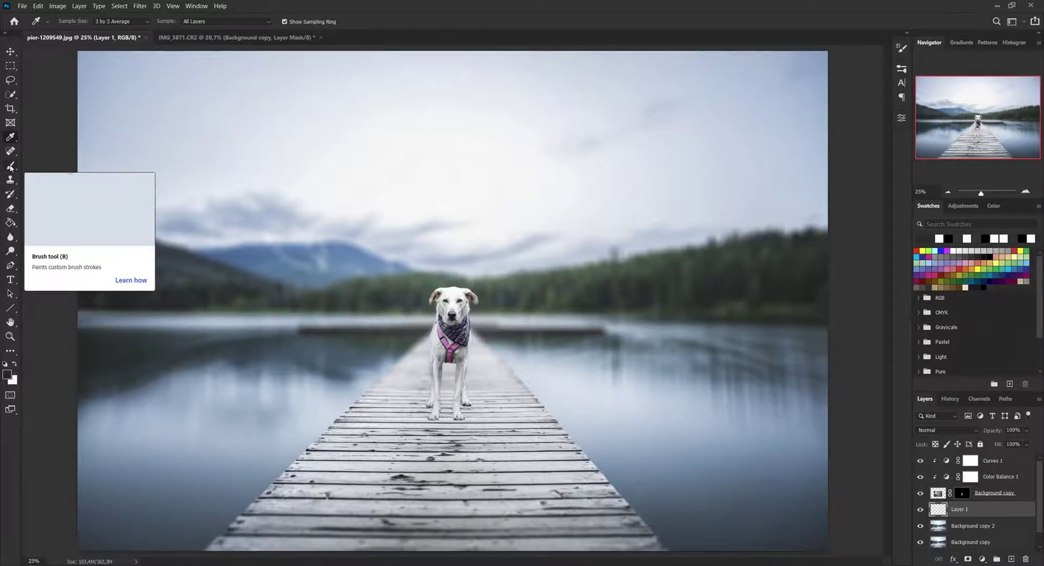
# Paint a soft shadow on the planks beneath the dog's paws with an enlarged Soft Round brush at 18% opacity.
pyautogui.click(11, 166)
pyautogui.rightClick(376, 228)
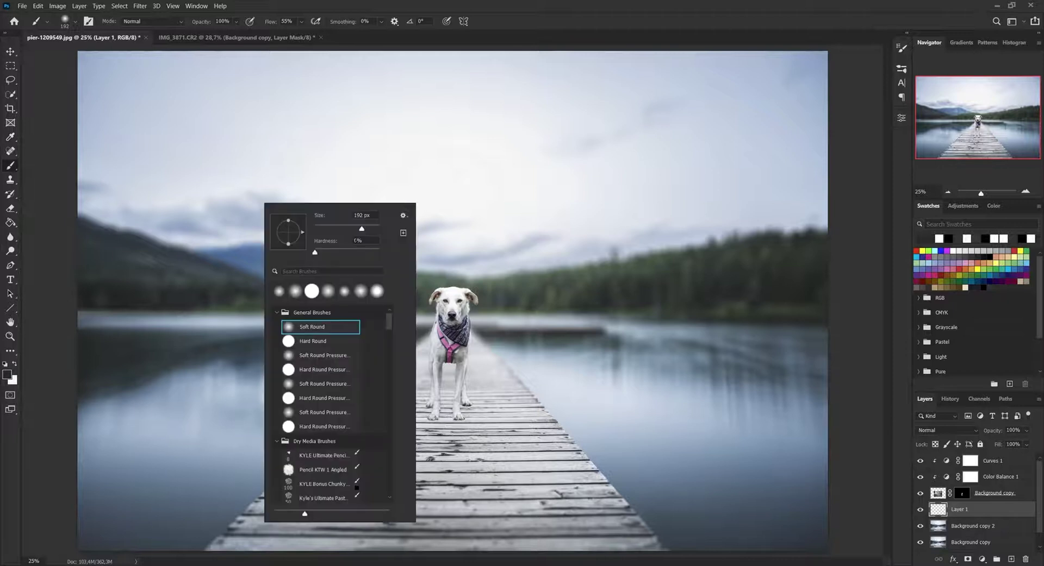
pyautogui.click(366, 229)
pyautogui.moveTo(365, 229); pyautogui.dragTo(369, 233)
pyautogui.click(500, 4)
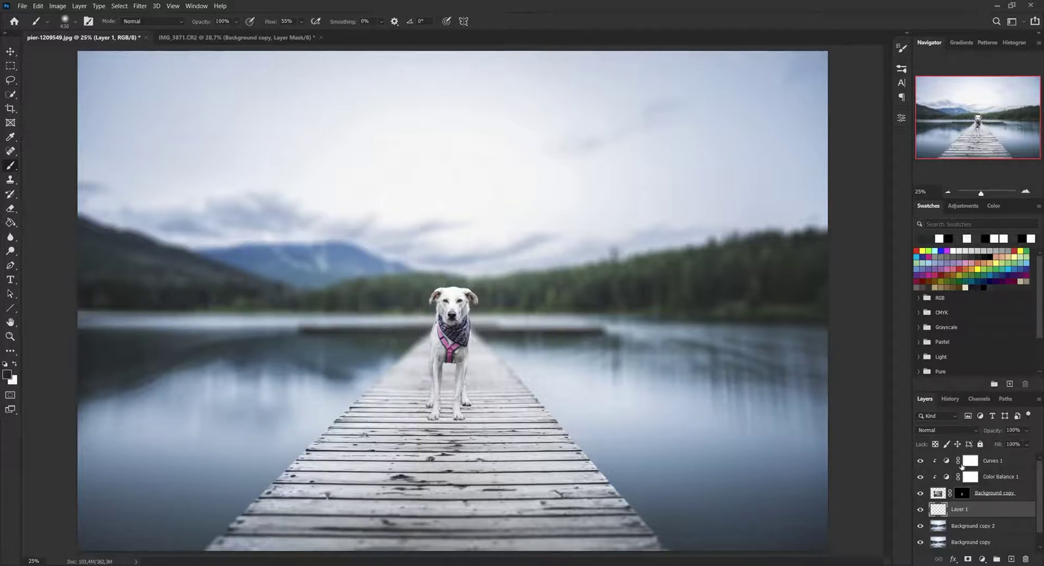
pyautogui.click(237, 22)
pyautogui.click(444, 417)
pyautogui.click(443, 413)
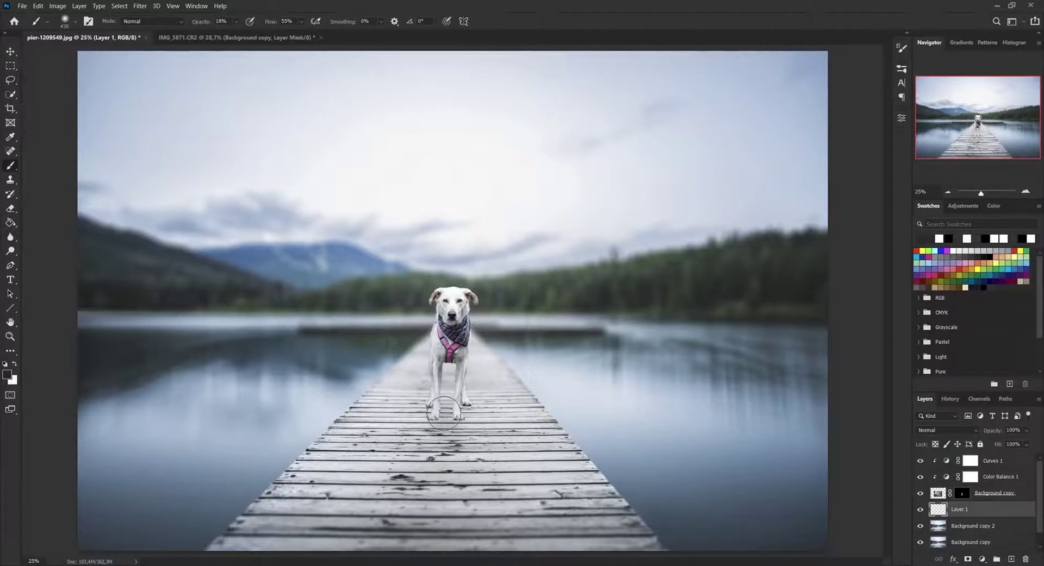
pyautogui.moveTo(458, 417); pyautogui.dragTo(437, 417)
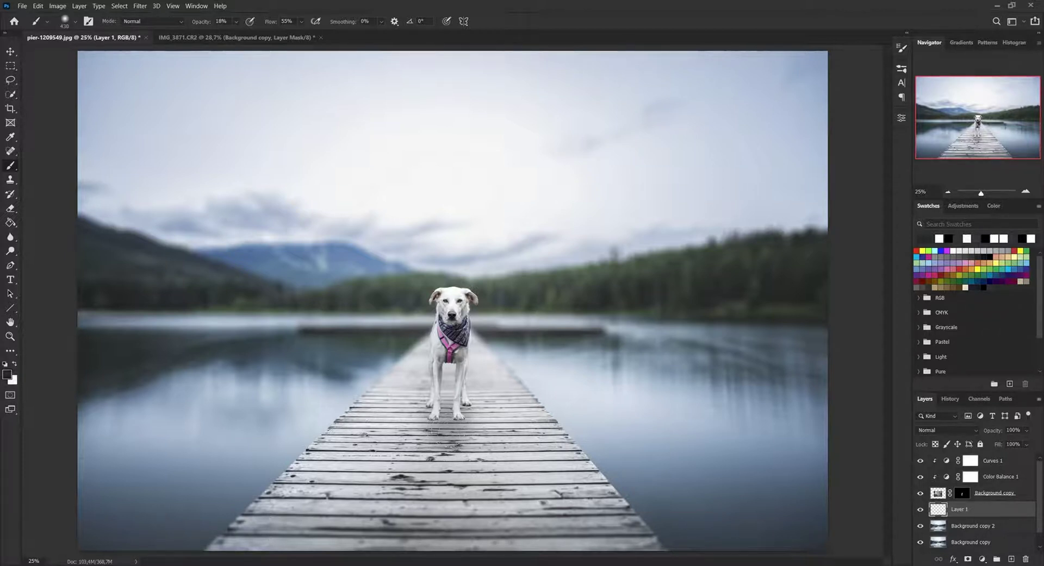
# Reduce the soft brush to 303 px for shading around the dog's paws.
pyautogui.scroll(5, 479, 438)
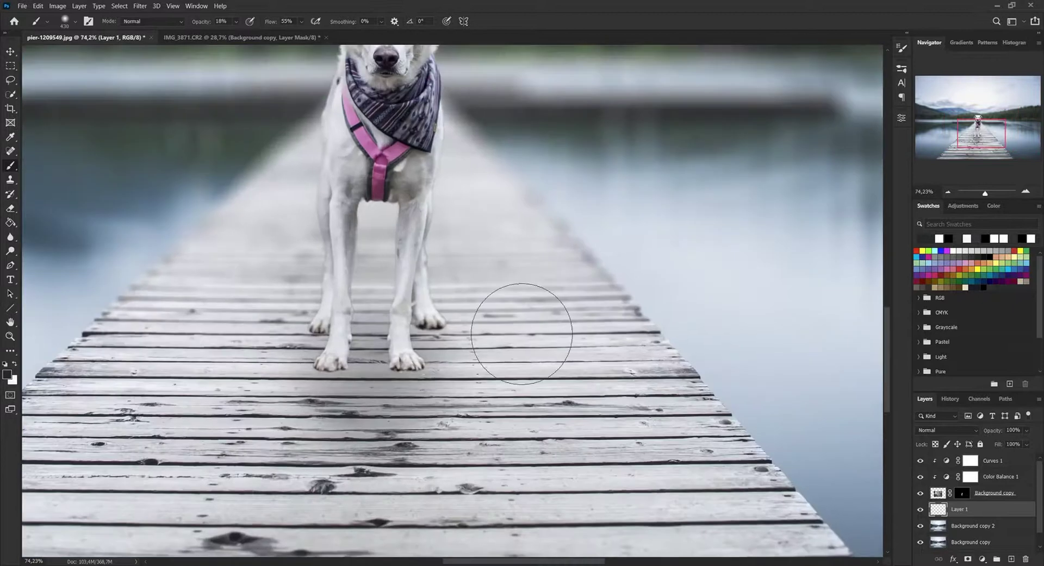
pyautogui.rightClick(487, 299)
pyautogui.moveTo(478, 273); pyautogui.dragTo(470, 274)
pyautogui.press('Return')
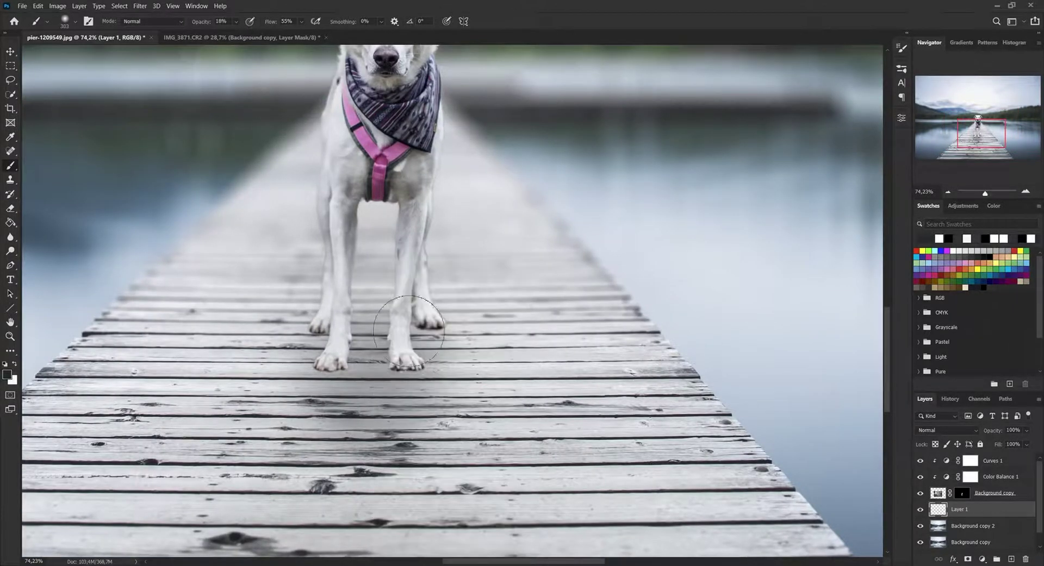
pyautogui.scroll(-2, 559, 428)
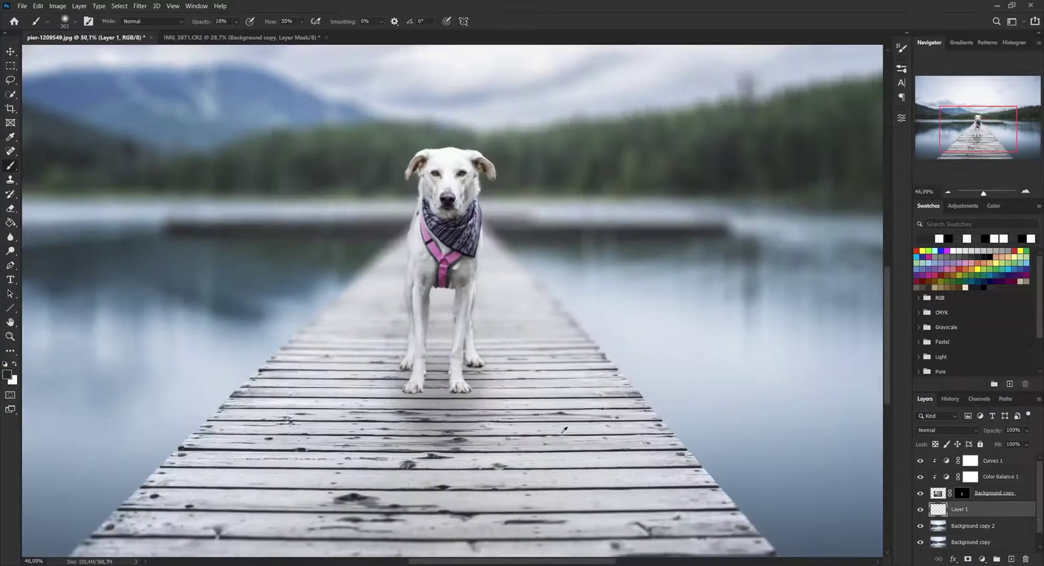
pyautogui.scroll(-2, 465, 426)
# Extend the shadow broadly over the planks around the dog's feet with a 1071 px soft brush.
pyautogui.rightClick(519, 258)
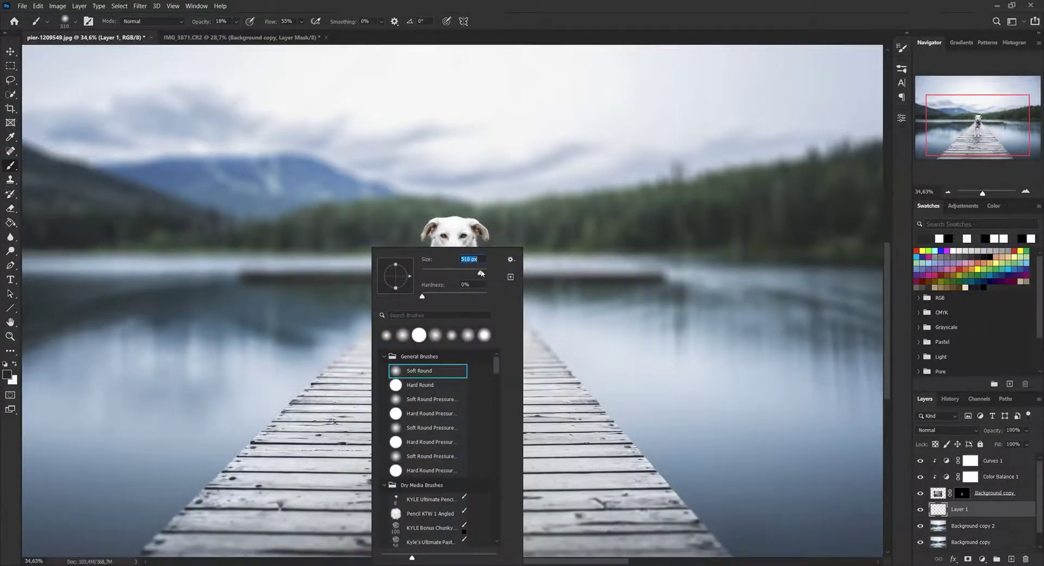
pyautogui.moveTo(480, 274); pyautogui.dragTo(482, 274)
pyautogui.click(516, 27)
pyautogui.scroll(-5, 507, 354)
pyautogui.scroll(3, 472, 378)
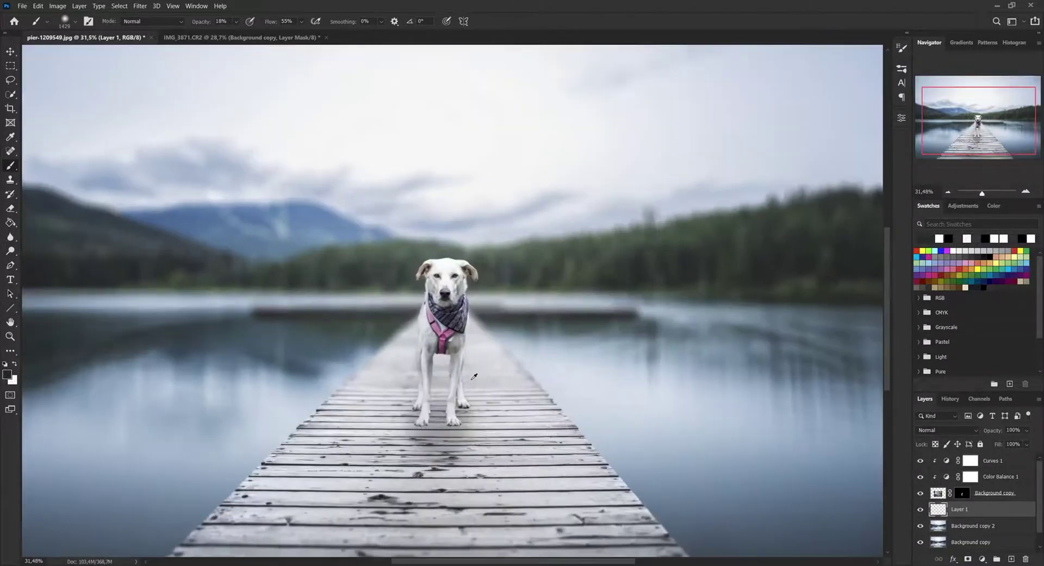
pyautogui.scroll(-2, 473, 375)
pyautogui.rightClick(465, 275)
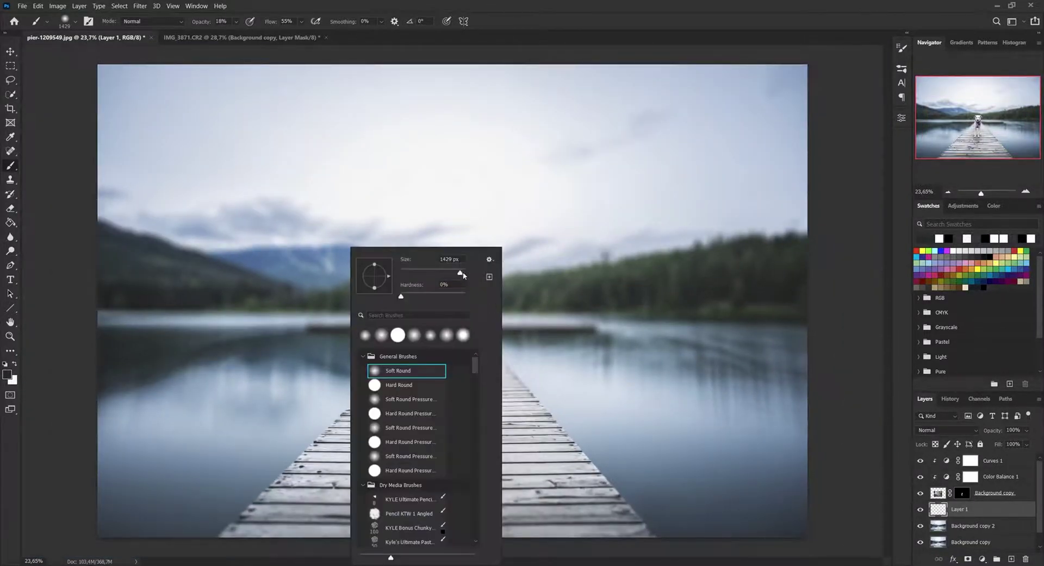
pyautogui.moveTo(461, 275); pyautogui.dragTo(458, 274)
pyautogui.click(520, 27)
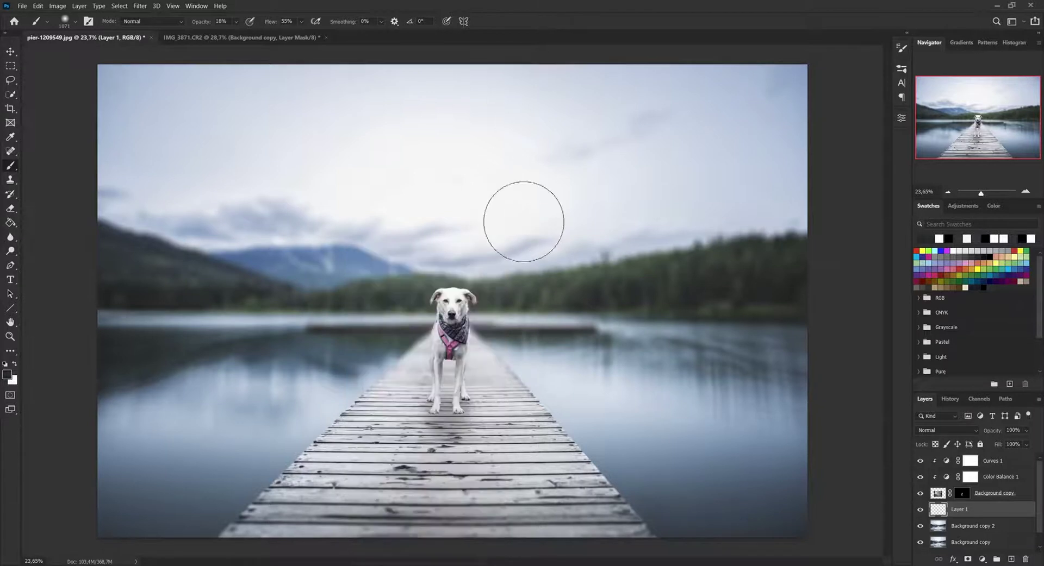
pyautogui.scroll(-2, 225, 21)
pyautogui.moveTo(445, 413)
pyautogui.mouseDown()
pyautogui.moveTo(433, 427)
pyautogui.moveTo(451, 421)
pyautogui.mouseUp()
# Shrink the soft brush for detail work around the paws and set its opacity to 50%.
pyautogui.scroll(3, 477, 435)
pyautogui.scroll(4, 478, 434)
pyautogui.rightClick(461, 281)
pyautogui.moveTo(419, 272); pyautogui.dragTo(399, 273)
pyautogui.click(485, 43)
pyautogui.rightClick(540, 250)
pyautogui.moveTo(481, 271); pyautogui.dragTo(474, 267)
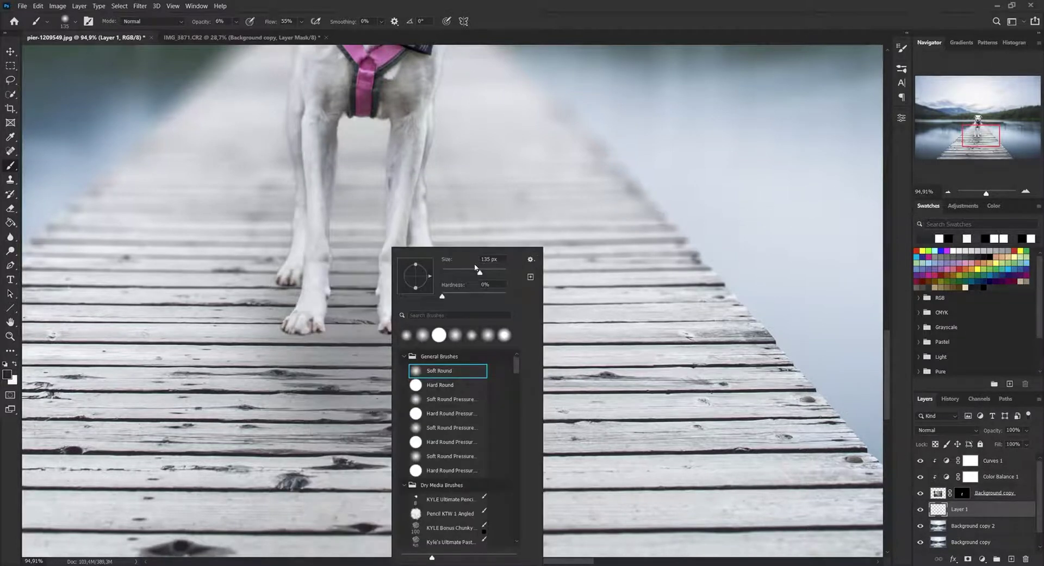
pyautogui.press('Return')
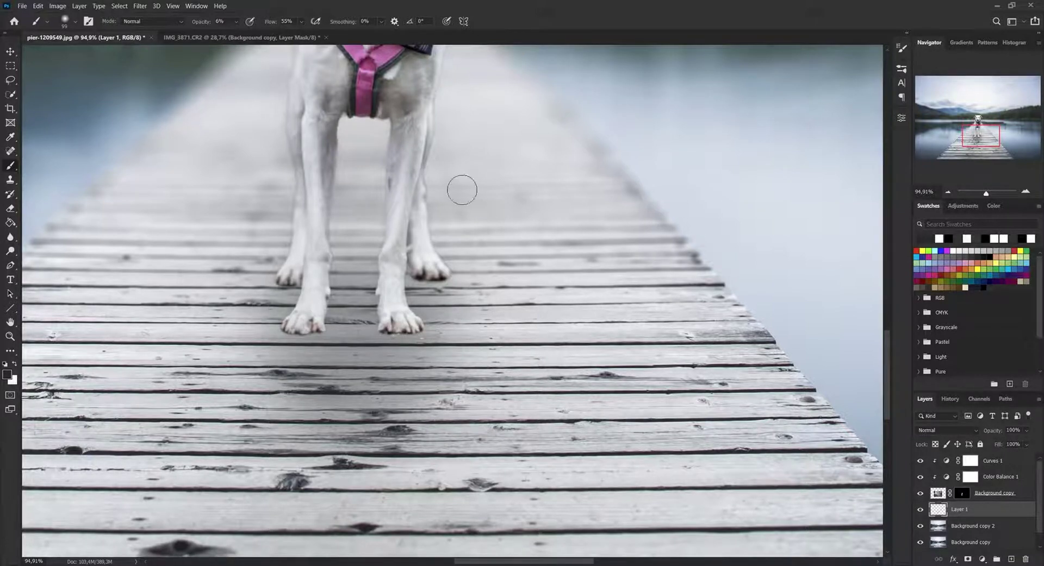
pyautogui.click(236, 21)
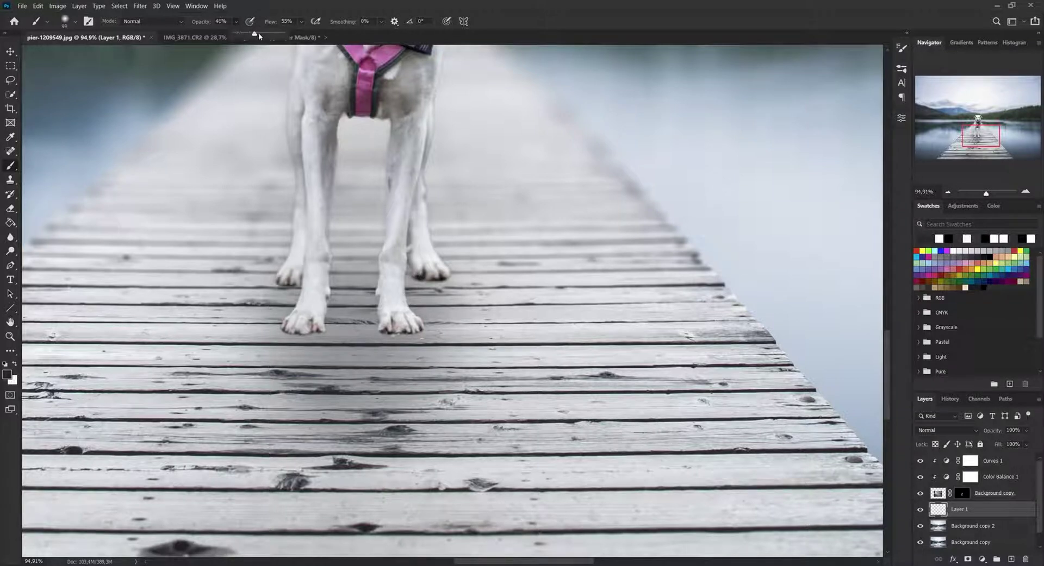
pyautogui.click(358, 16)
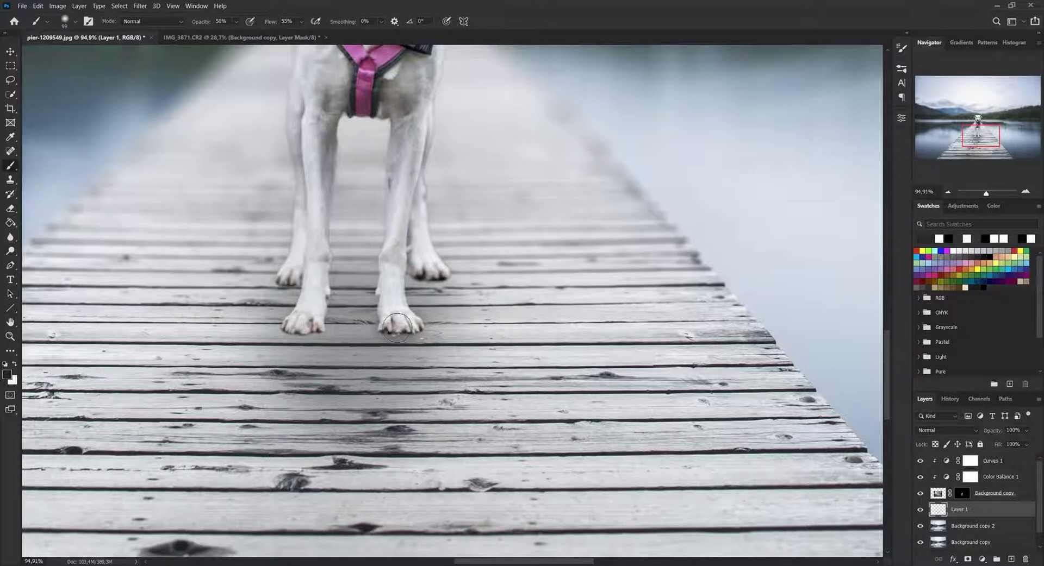
# Paint dark contact shadows directly beneath the dog's two rear paws with an 82 px soft brush.
pyautogui.rightClick(298, 328)
pyautogui.moveTo(296, 273); pyautogui.dragTo(294, 274)
pyautogui.press('Return')
pyautogui.moveTo(414, 281); pyautogui.dragTo(437, 281)
pyautogui.moveTo(281, 286); pyautogui.dragTo(299, 280)
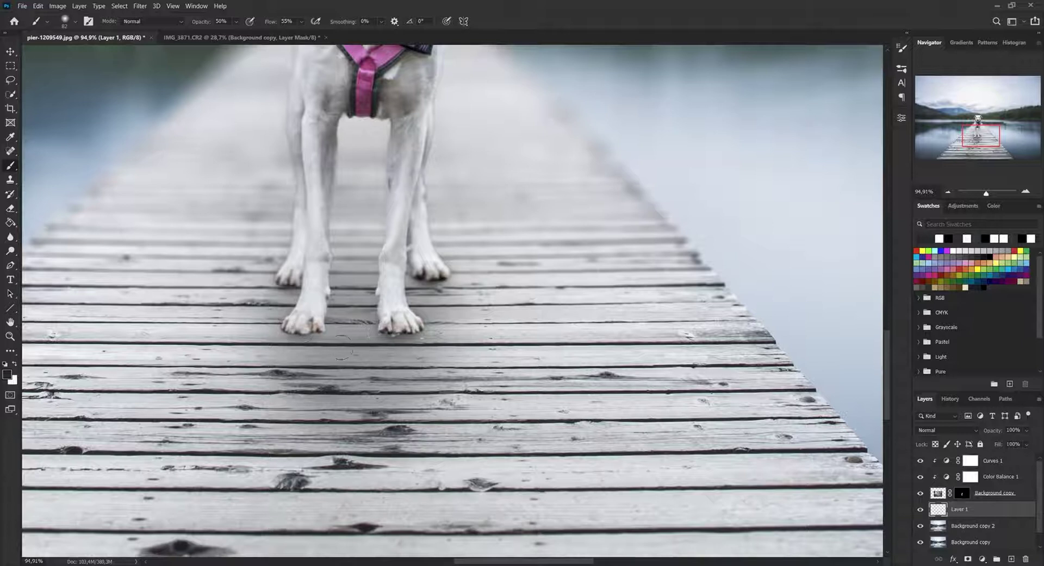
pyautogui.scroll(-5, 473, 343)
pyautogui.scroll(5, 486, 351)
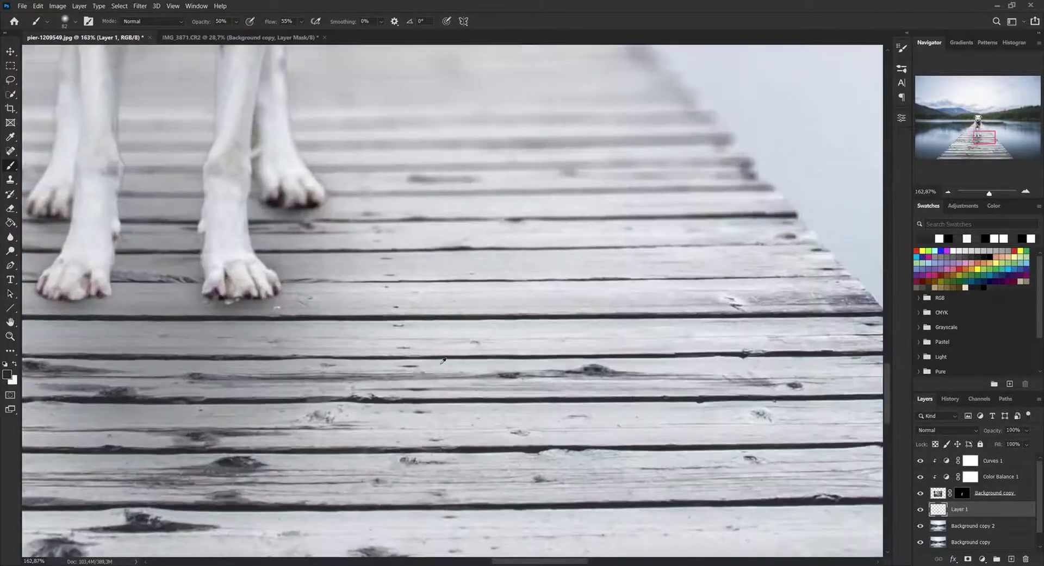
pyautogui.scroll(1, 271, 319)
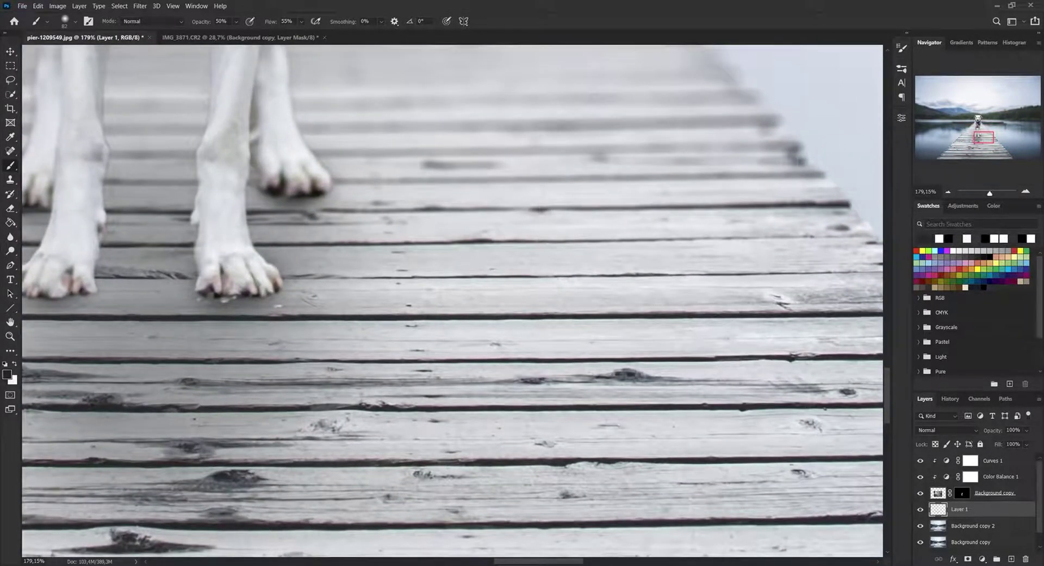
# Target the dog layer's mask and prepare the brush with black at 100% opacity.
pyautogui.click(952, 494)
pyautogui.press('x')
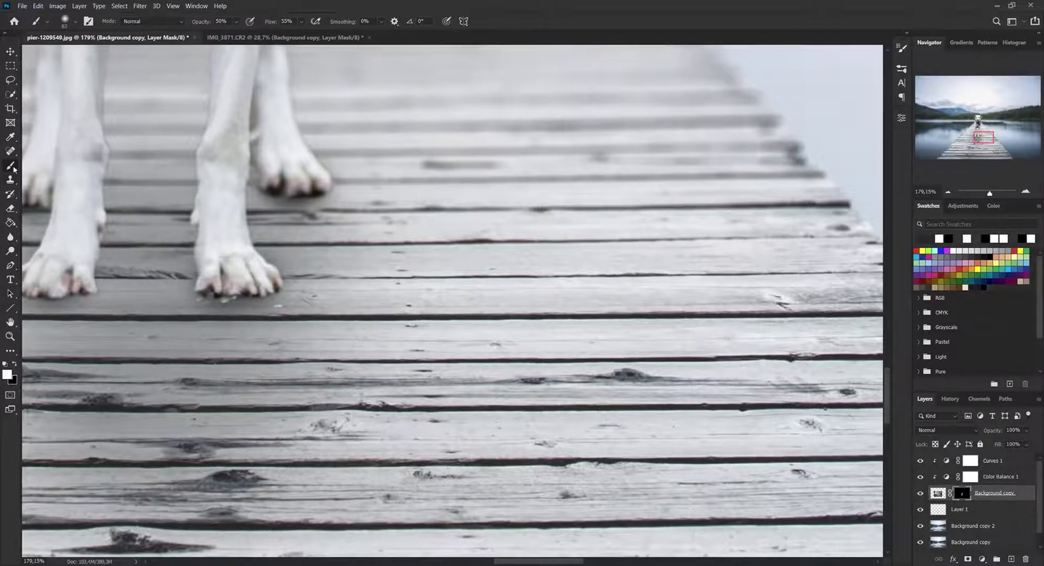
pyautogui.click(14, 364)
pyautogui.click(237, 23)
pyautogui.moveTo(243, 33); pyautogui.dragTo(267, 34)
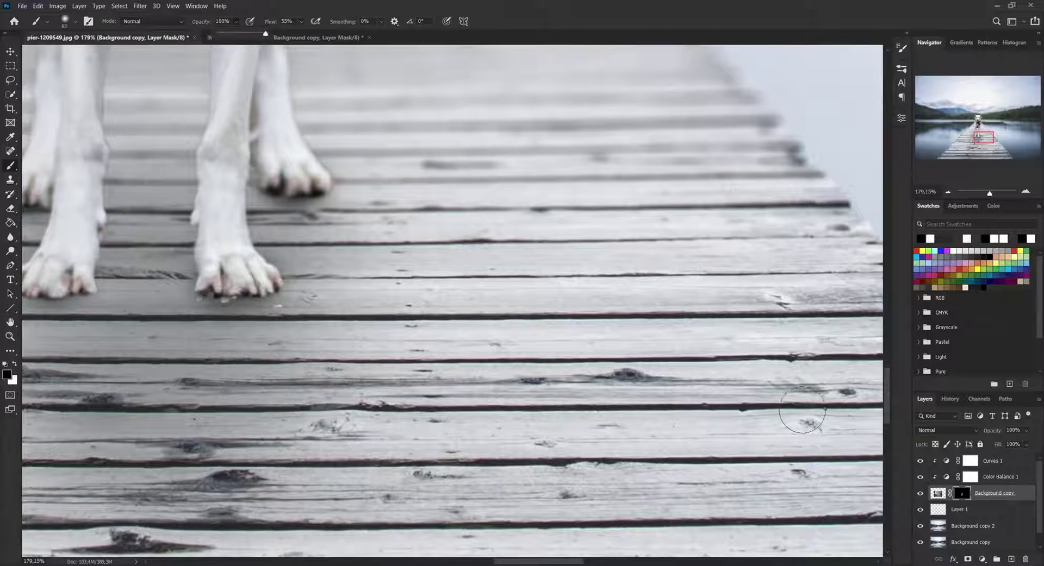
pyautogui.click(964, 496)
# Reduce the soft brush to 55 px and mask out the leftover fringe beneath the dog's front paw.
pyautogui.rightClick(255, 270)
pyautogui.moveTo(330, 278); pyautogui.dragTo(324, 277)
pyautogui.click(362, 6)
pyautogui.moveTo(287, 310); pyautogui.dragTo(233, 317)
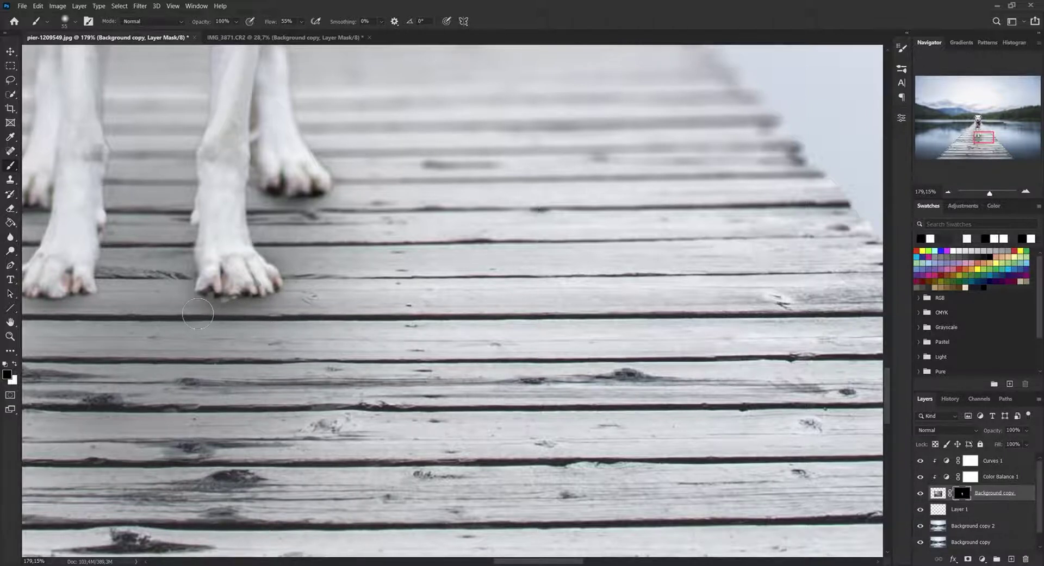
pyautogui.moveTo(213, 317); pyautogui.dragTo(229, 319)
# Examine how the dog and its shadows blend with the pier, in full view and close up on the legs and chest.
pyautogui.scroll(-5, 366, 338)
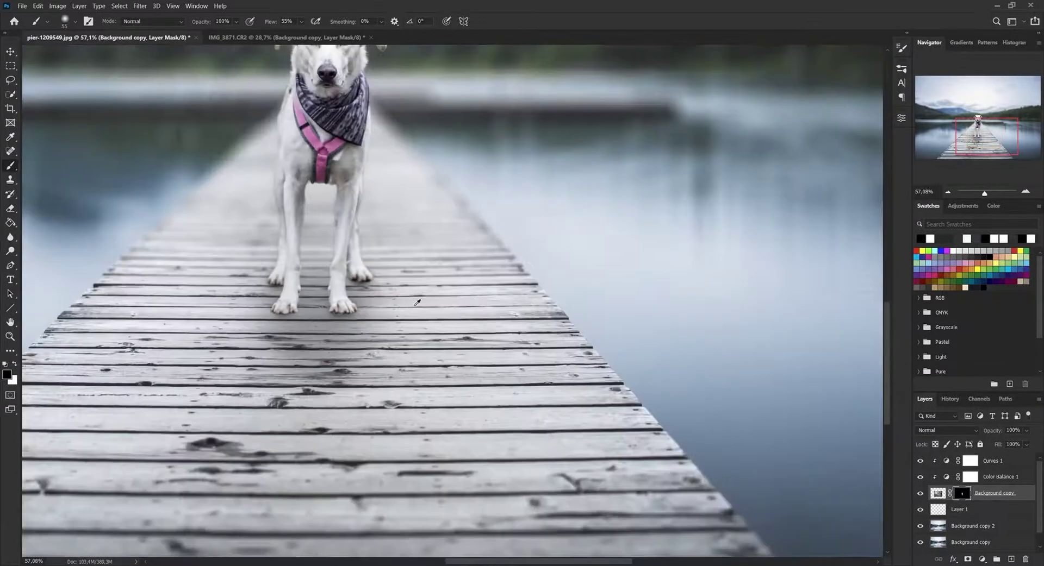
pyautogui.scroll(-2, 416, 302)
pyautogui.scroll(-2, 460, 308)
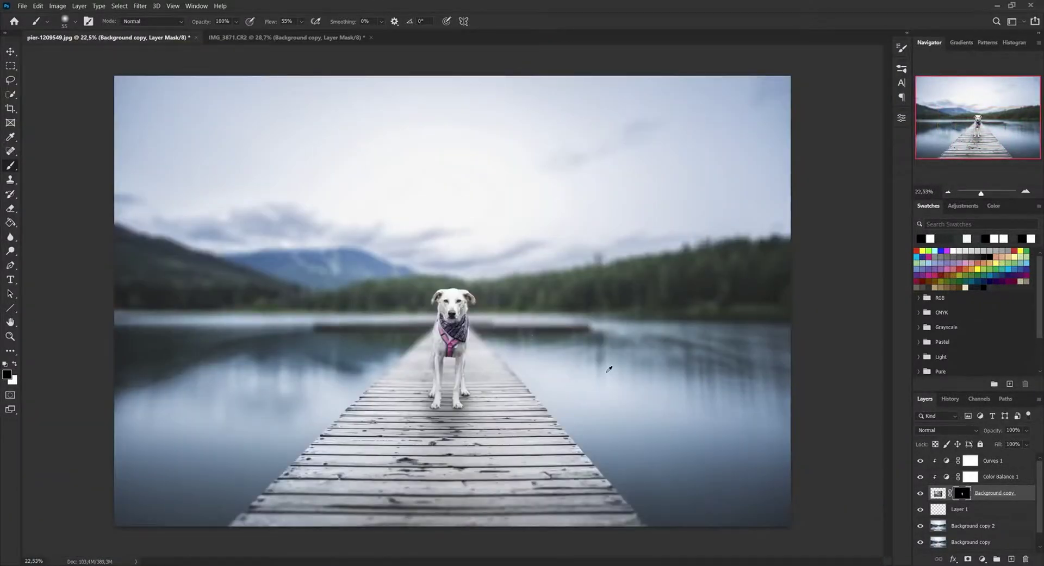
pyautogui.scroll(1, 609, 370)
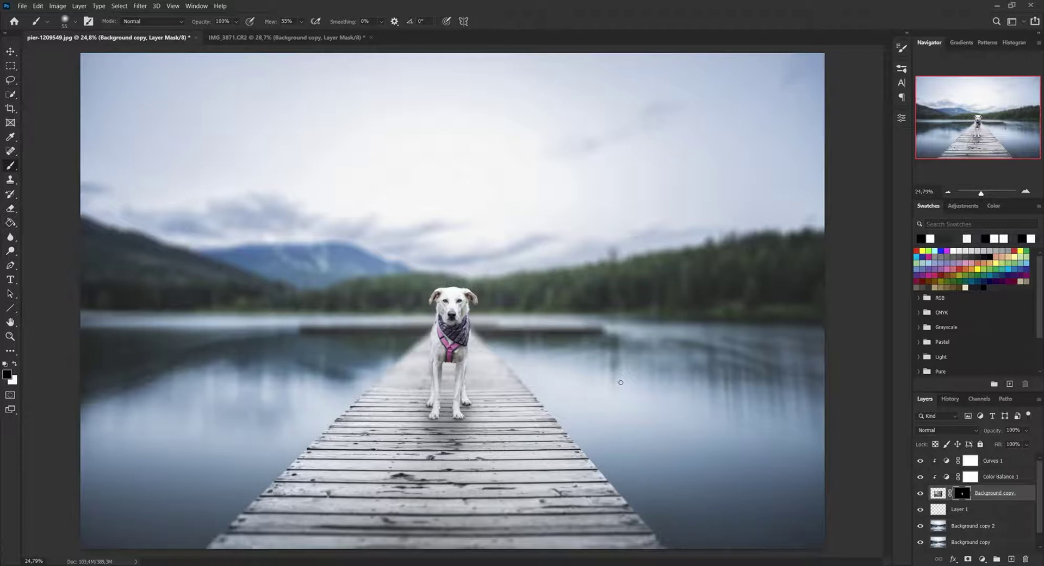
pyautogui.scroll(-1, 457, 403)
pyautogui.scroll(4, 454, 405)
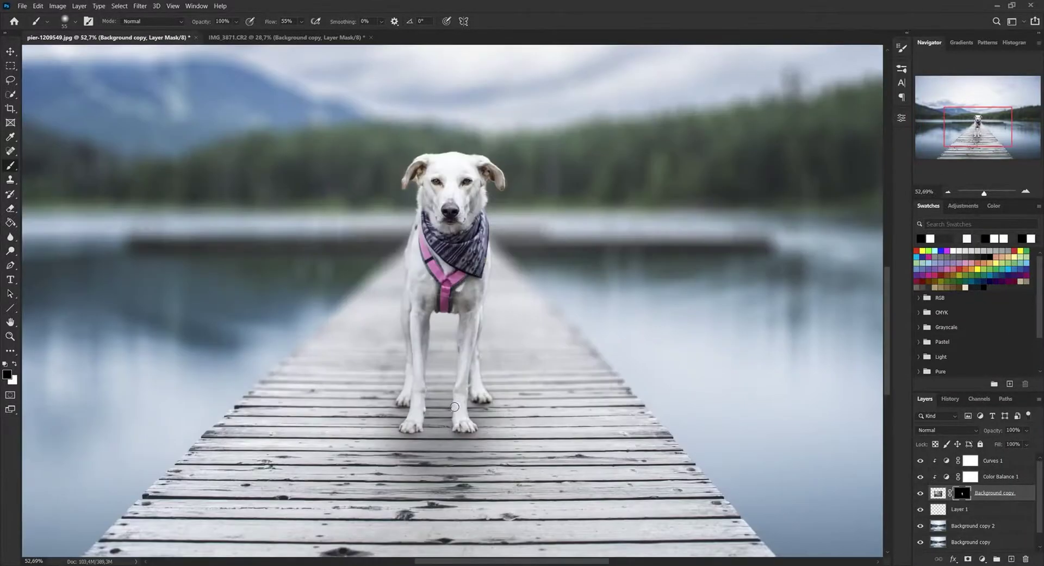
pyautogui.scroll(-1, 544, 417)
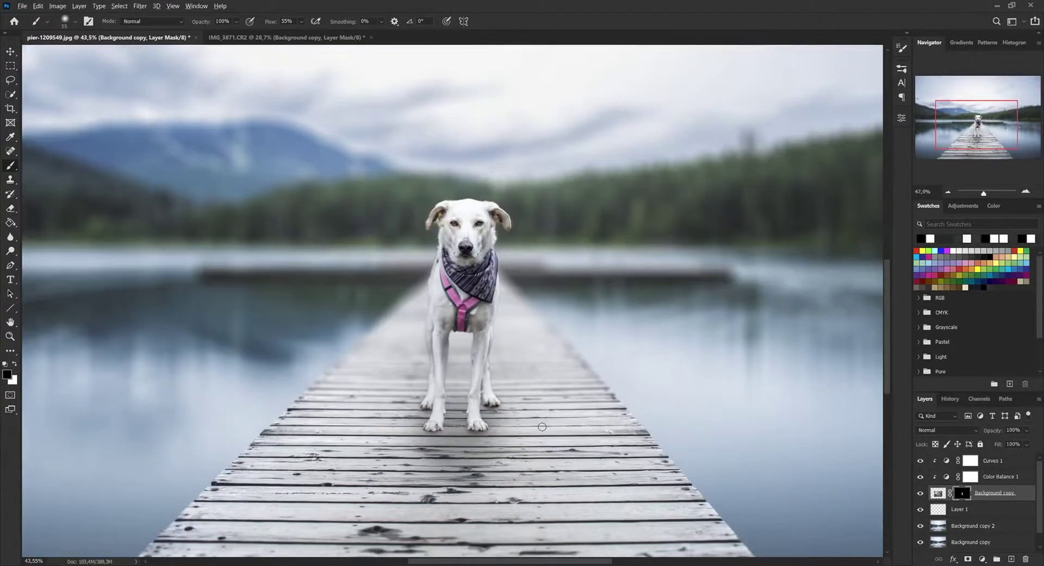
pyautogui.scroll(3, 542, 424)
pyautogui.scroll(5, 421, 397)
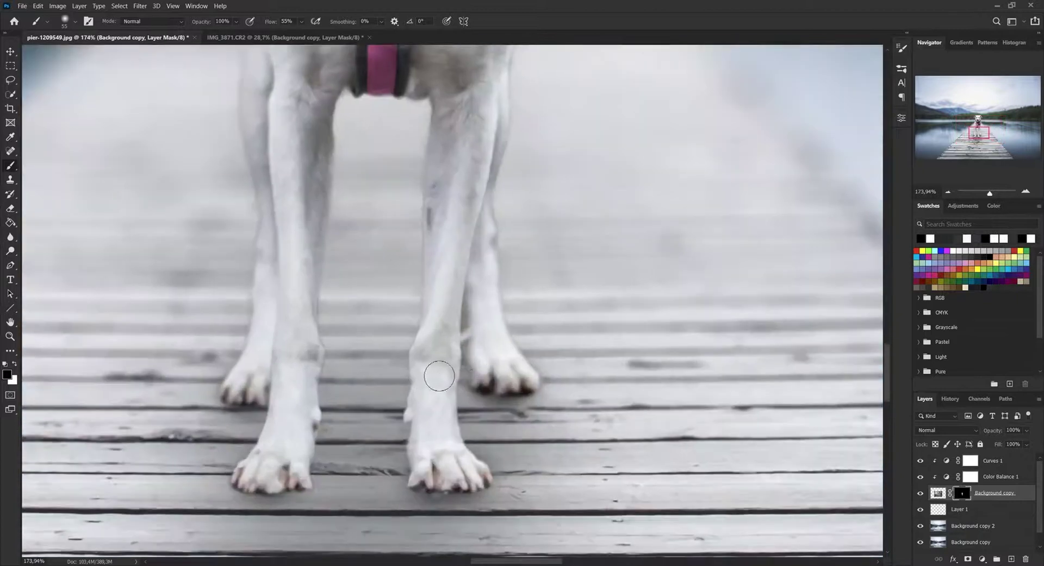
pyautogui.scroll(-4, 454, 370)
pyautogui.moveTo(985, 136); pyautogui.dragTo(982, 130)
pyautogui.scroll(3, 610, 332)
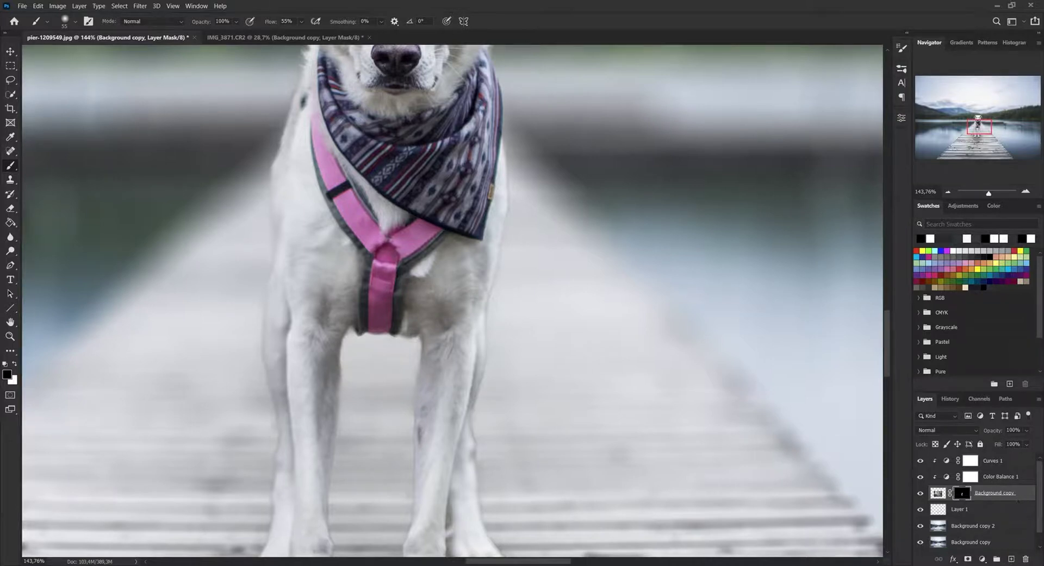
# Add a new layer clipped to the dog layer and sample the white fur colour from the dog's forehead.
pyautogui.click(1022, 497)
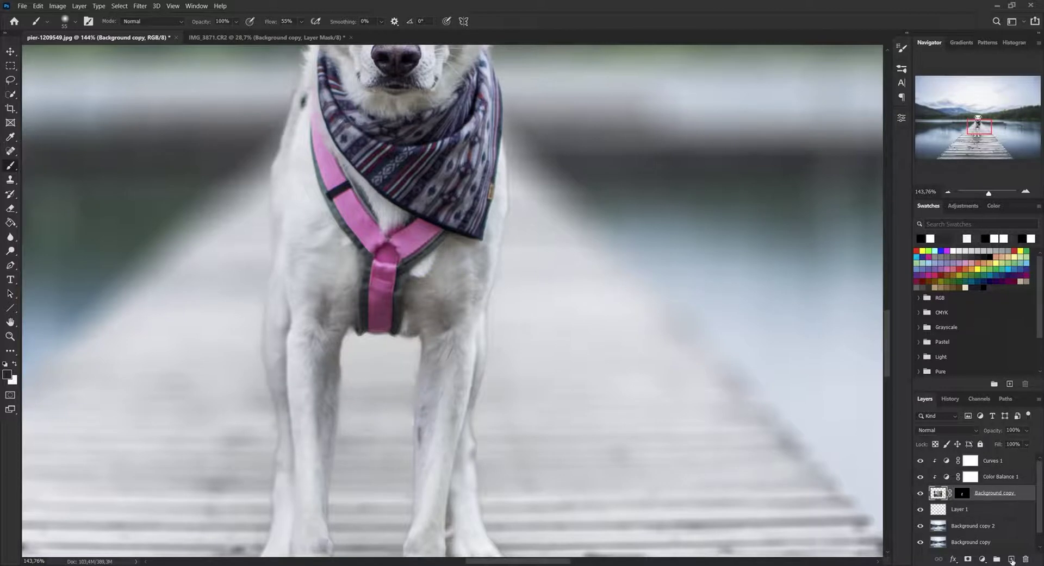
pyautogui.click(1011, 560)
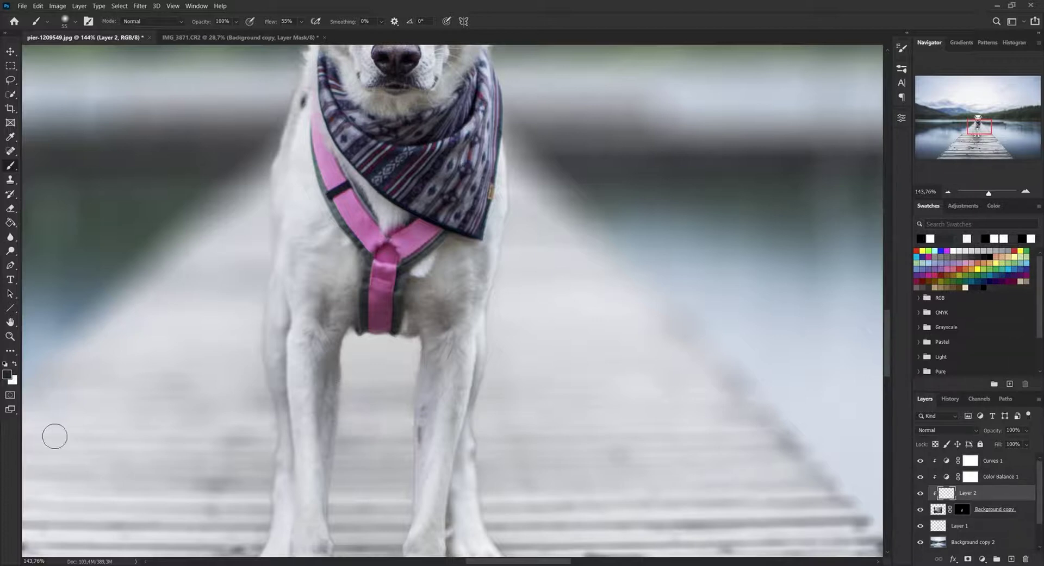
pyautogui.click(15, 364)
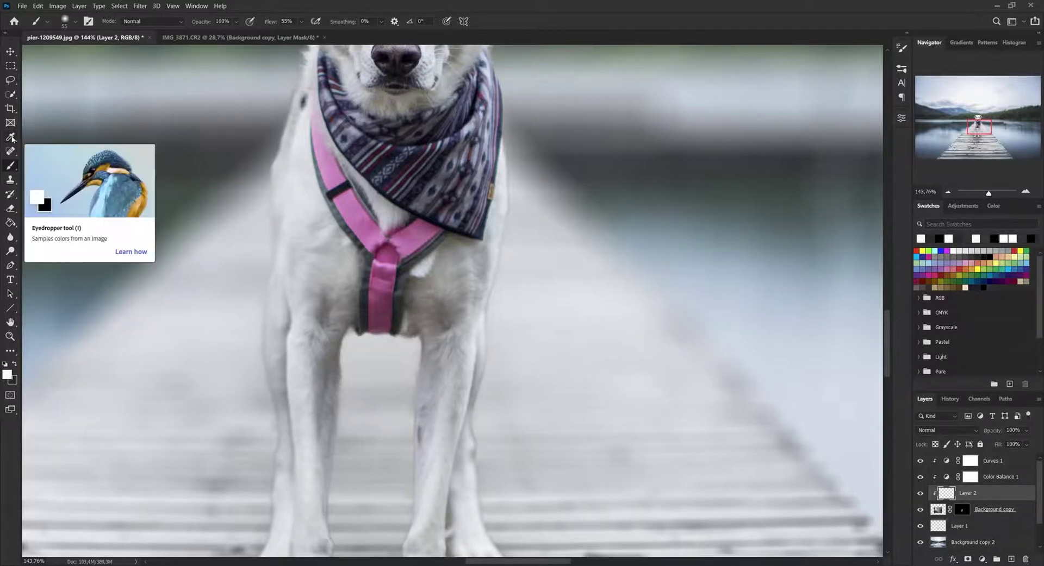
pyautogui.click(12, 139)
pyautogui.scroll(-5, 389, 182)
pyautogui.scroll(2, 420, 144)
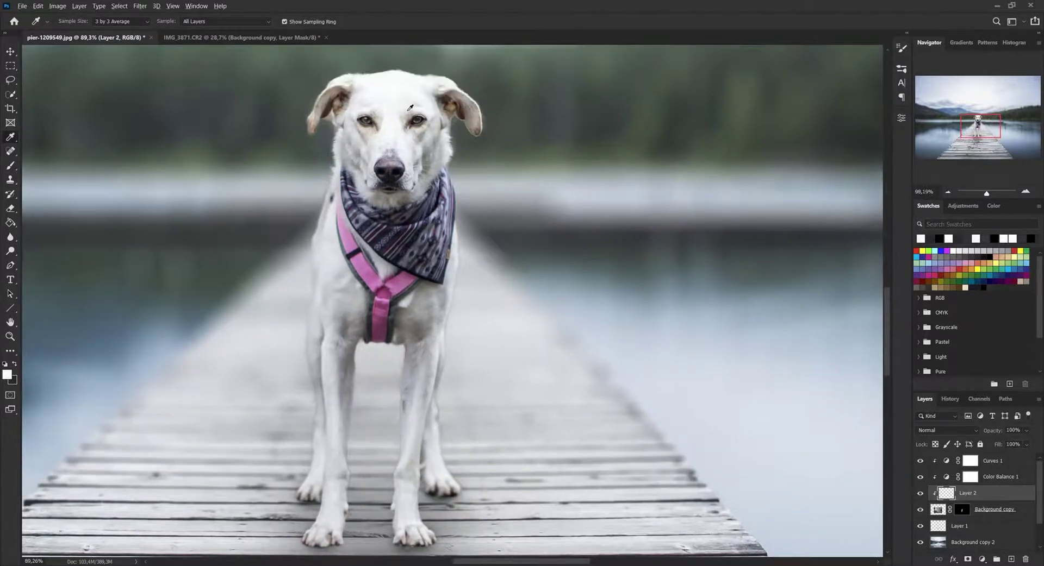
pyautogui.scroll(4, 410, 107)
pyautogui.moveTo(383, 104); pyautogui.dragTo(384, 100)
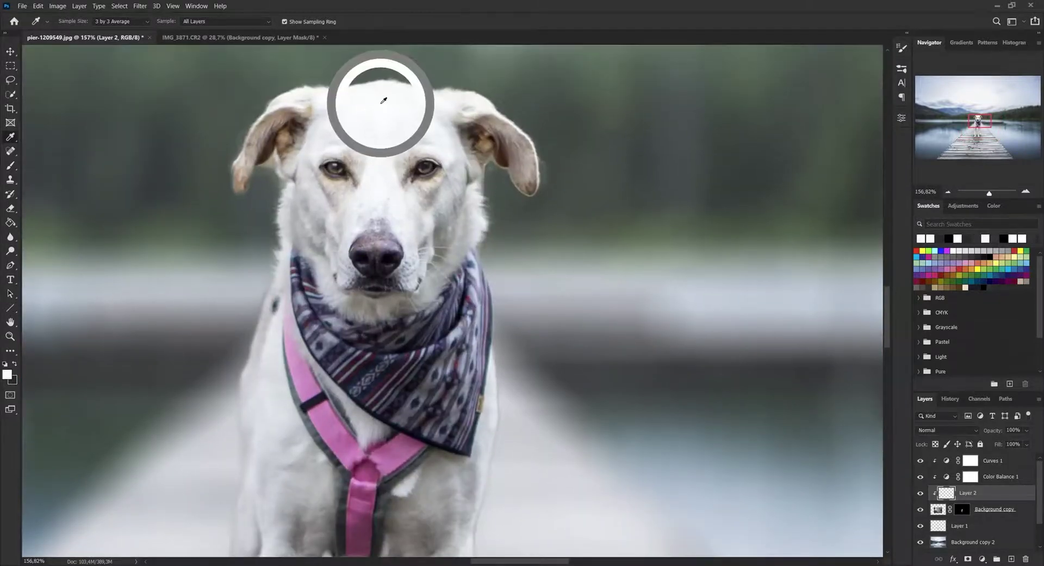
pyautogui.click(979, 127)
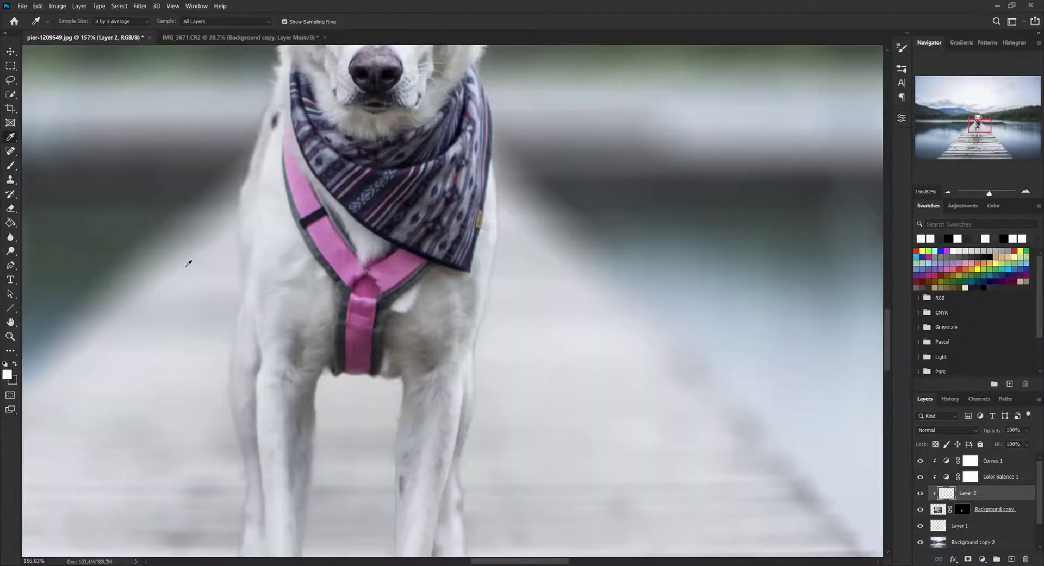
# Return to the Brush tool with the Soft Round tip at 55 px and 0% hardness.
pyautogui.click(14, 168)
pyautogui.rightClick(578, 160)
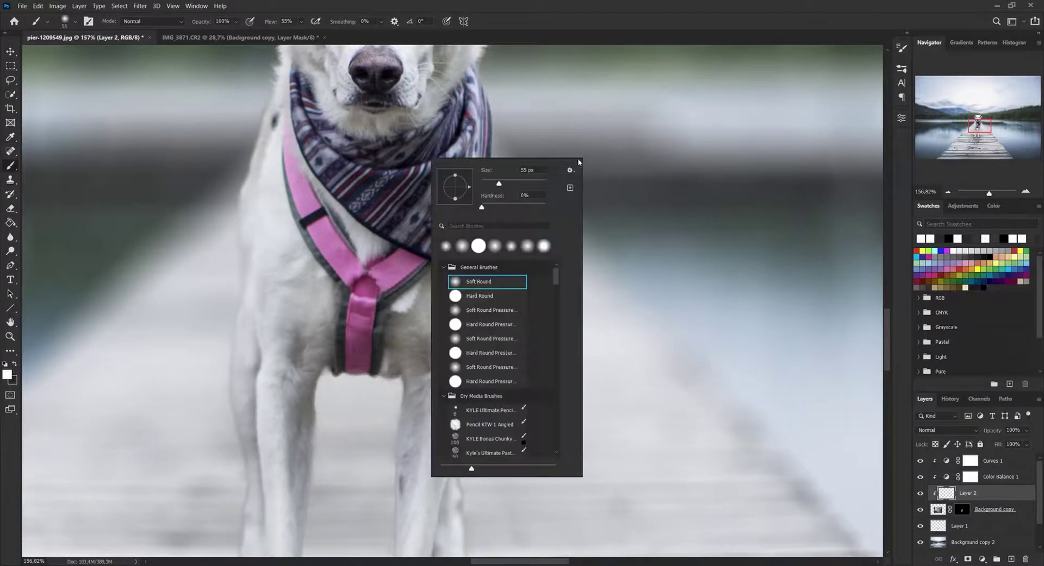
pyautogui.click(571, 4)
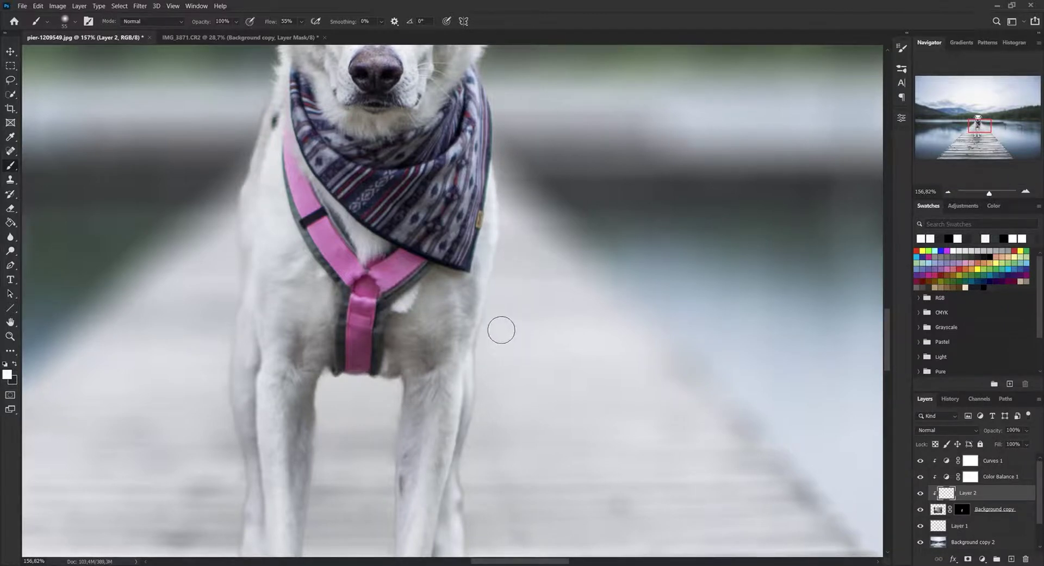
# Try to paint the sampled white over the dog's lower chest and upper front leg.
pyautogui.scroll(-2, 514, 321)
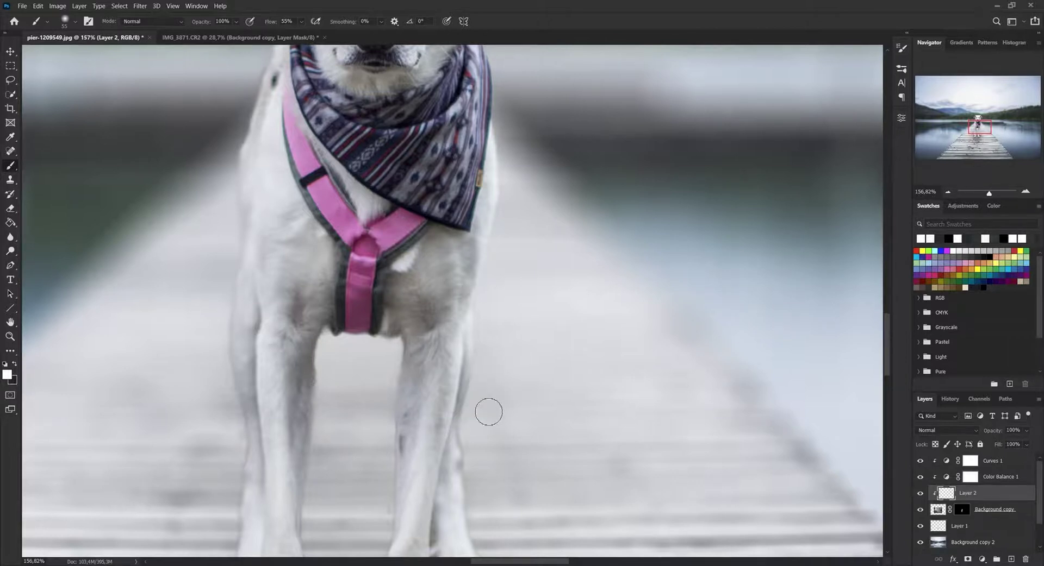
pyautogui.scroll(-3, 488, 421)
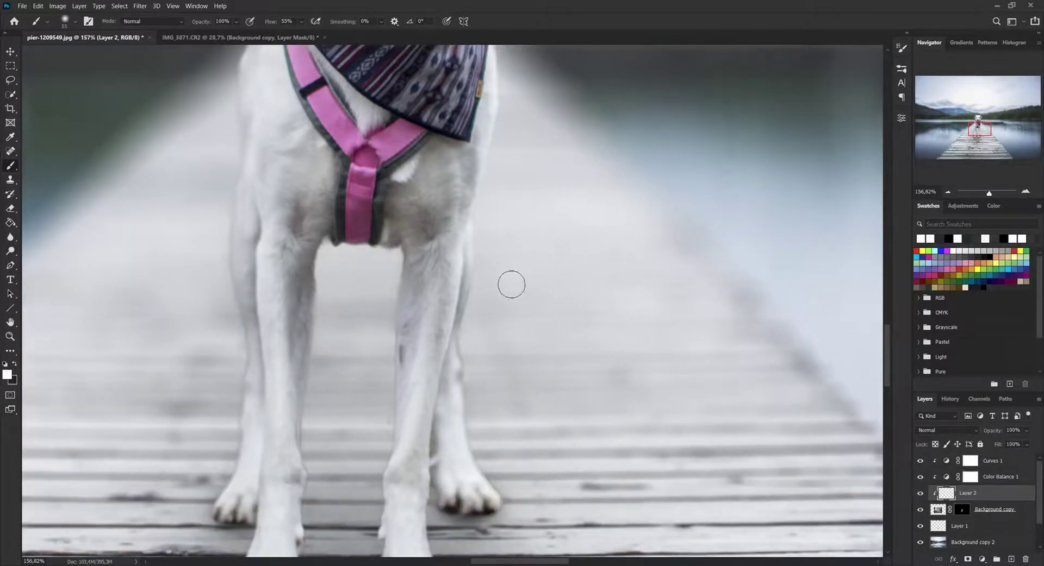
pyautogui.moveTo(449, 193); pyautogui.dragTo(442, 218)
pyautogui.hotkey('ctrl', 'z')
# Paint the sampled white along the inner edge of the dog's front leg with the 55 px soft brush.
pyautogui.rightClick(596, 200)
pyautogui.click(566, 39)
pyautogui.scroll(5, 172, 205)
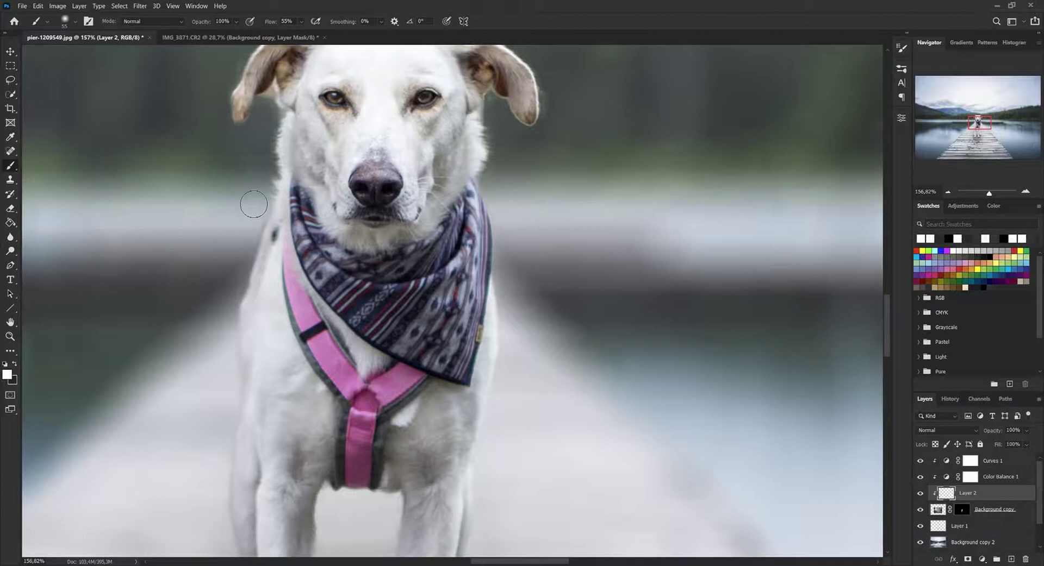
pyautogui.scroll(-3, 207, 201)
pyautogui.scroll(-1, 214, 213)
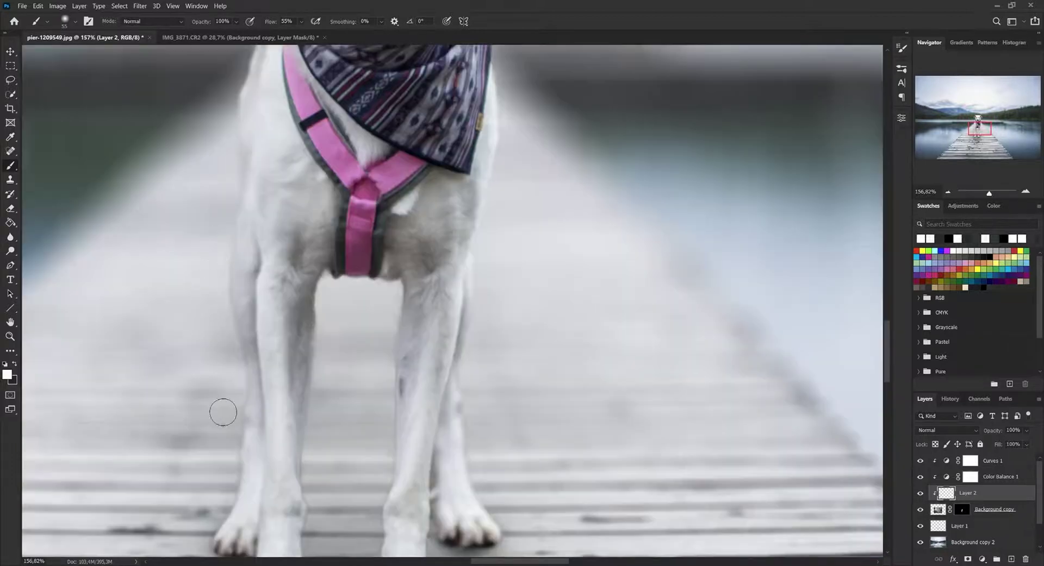
pyautogui.scroll(-3, 501, 392)
pyautogui.scroll(3, 433, 371)
pyautogui.scroll(3, 433, 371)
pyautogui.moveTo(410, 338); pyautogui.dragTo(398, 272)
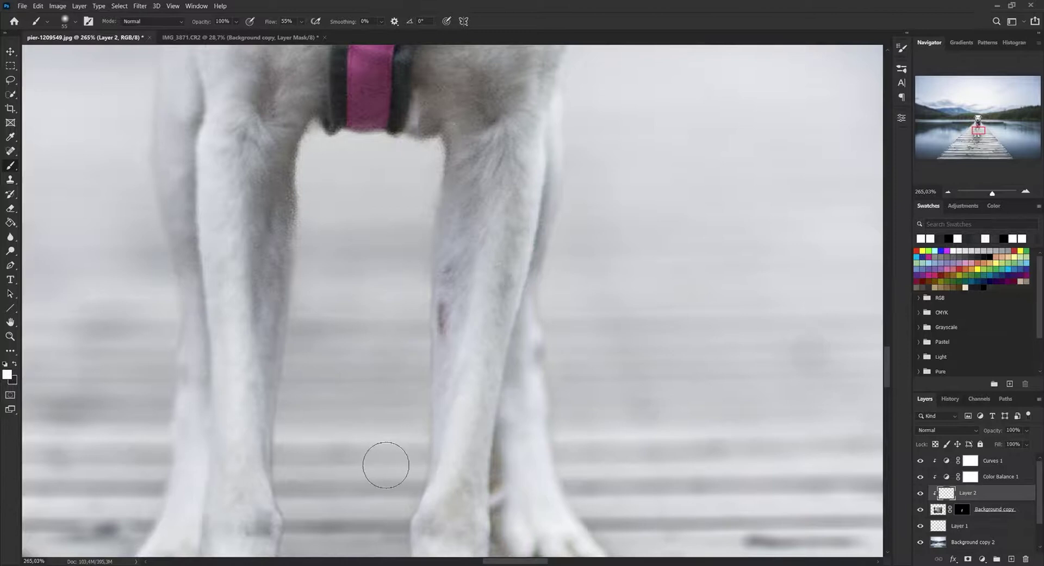
# Compare the dog with and without the white paint on Layer 2 and inspect the composite from several zoom levels.
pyautogui.scroll(-2, 342, 308)
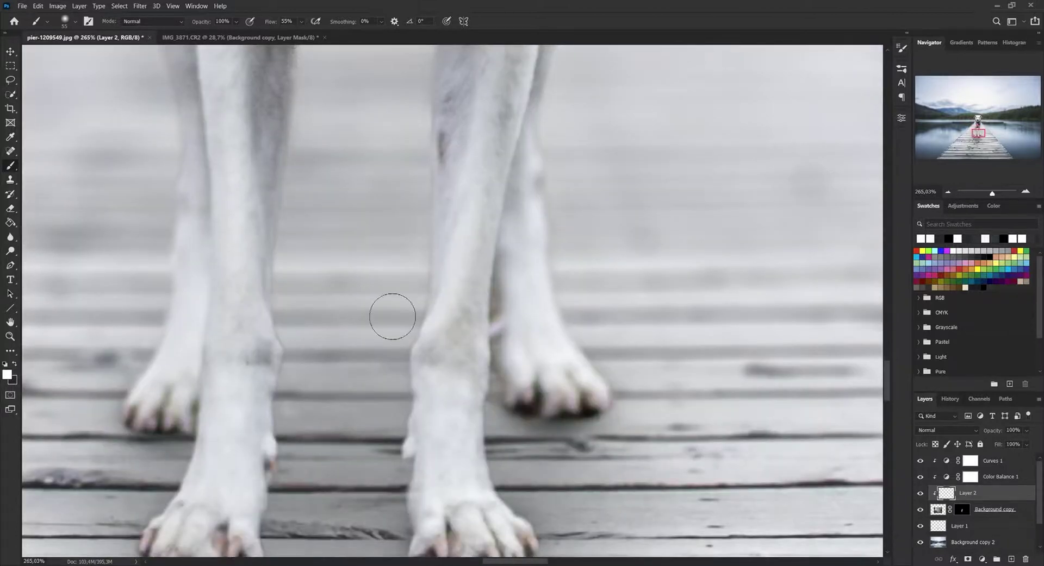
pyautogui.scroll(-3, 392, 315)
pyautogui.scroll(-4, 569, 382)
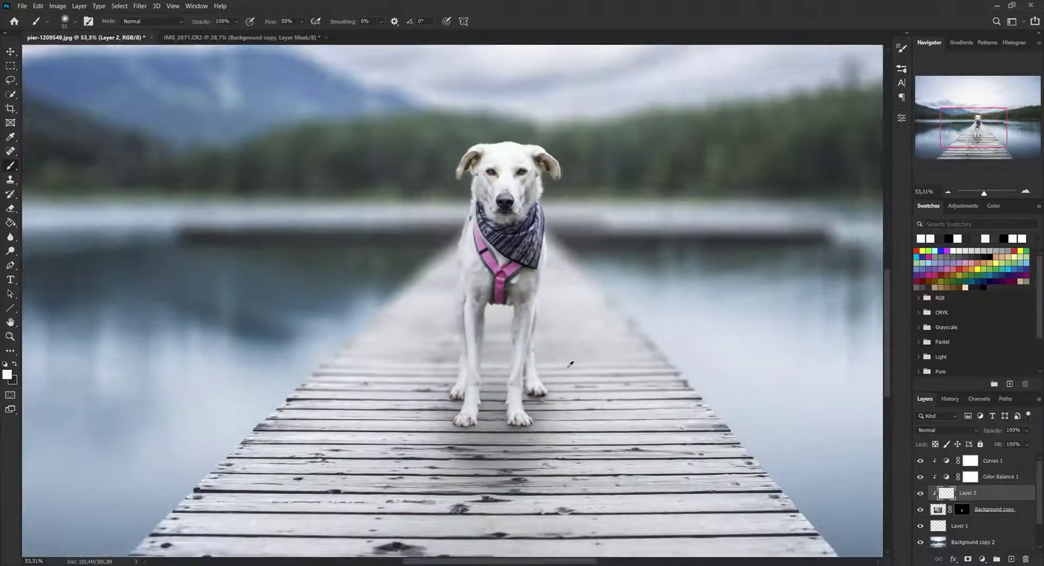
pyautogui.scroll(3, 570, 363)
pyautogui.scroll(1, 597, 351)
pyautogui.click(920, 494)
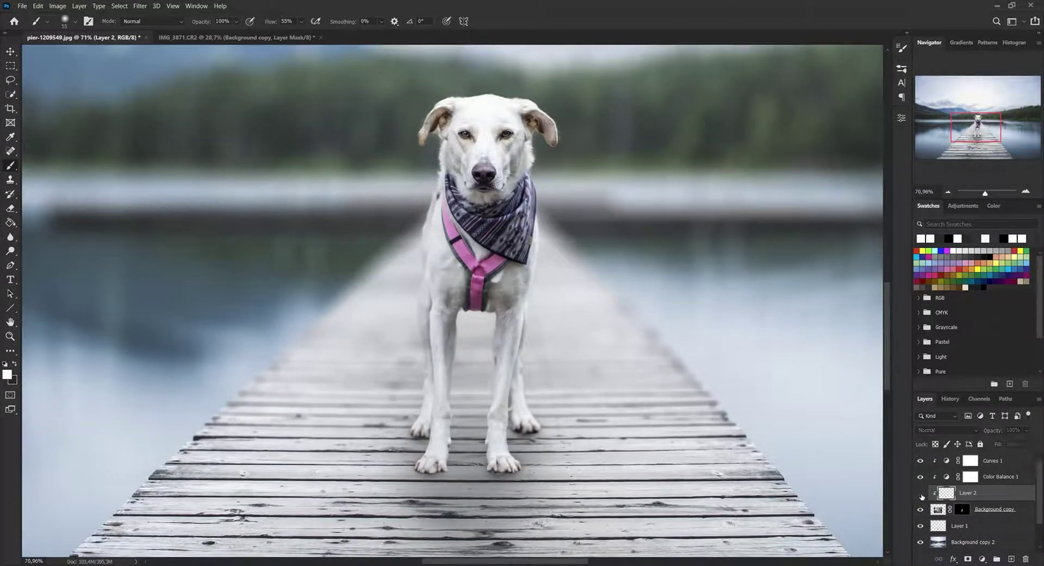
pyautogui.click(921, 495)
pyautogui.click(920, 494)
pyautogui.click(921, 496)
pyautogui.click(921, 496)
pyautogui.scroll(-5, 506, 289)
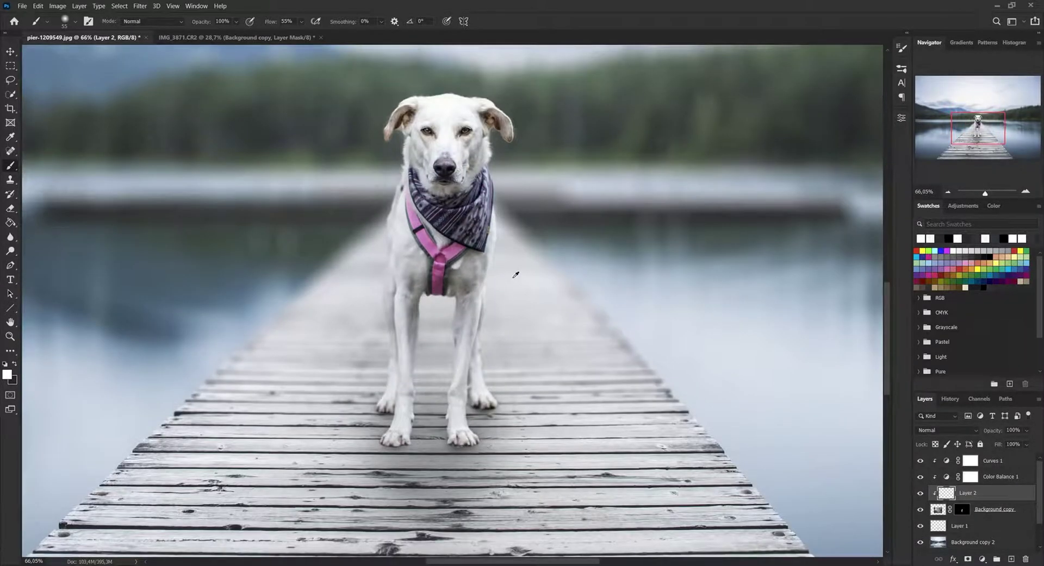
pyautogui.scroll(3, 418, 341)
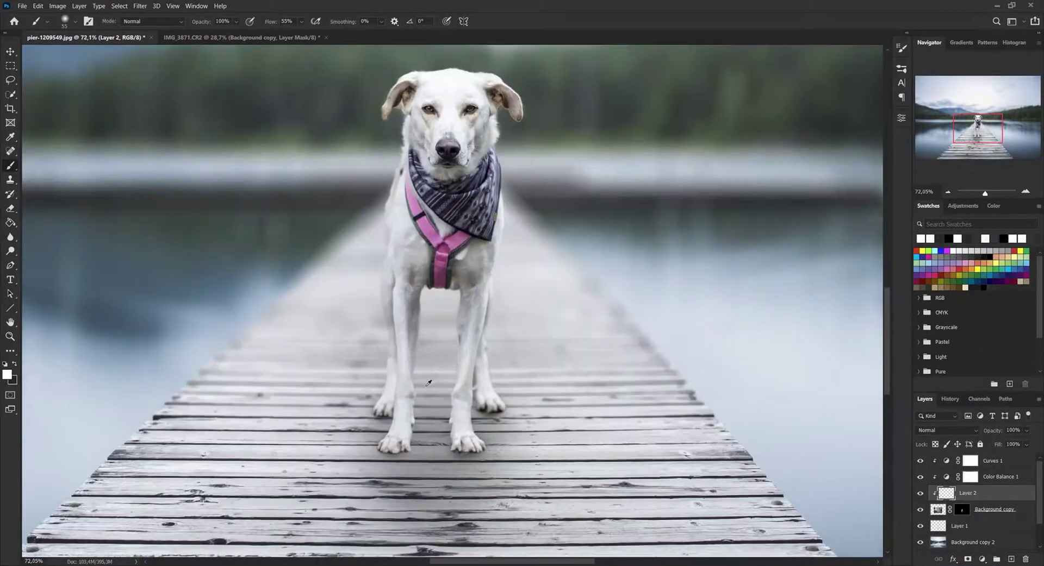
pyautogui.scroll(-3, 457, 398)
pyautogui.scroll(-3, 454, 400)
pyautogui.scroll(5, 440, 391)
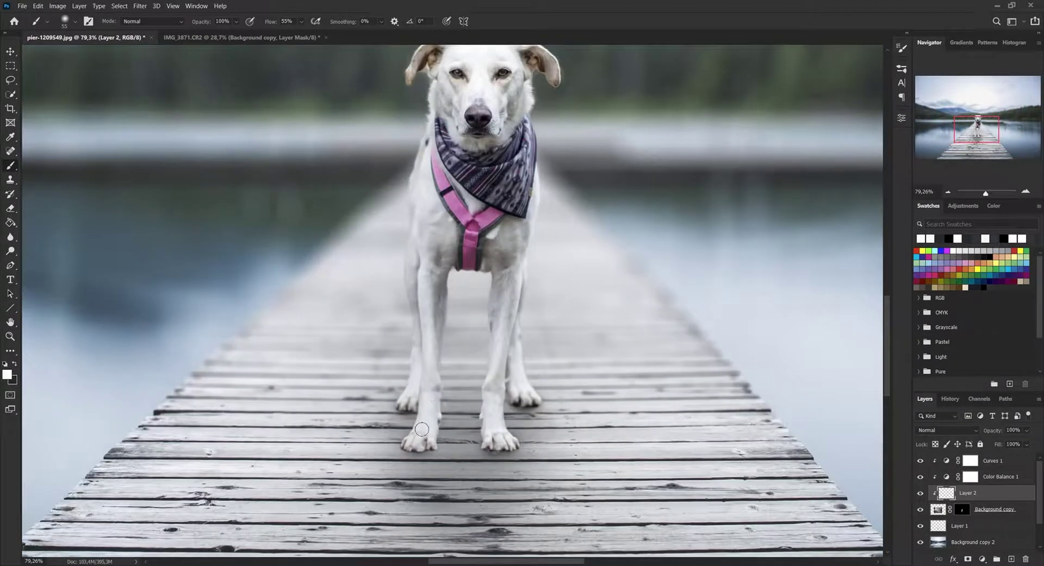
pyautogui.scroll(3, 521, 411)
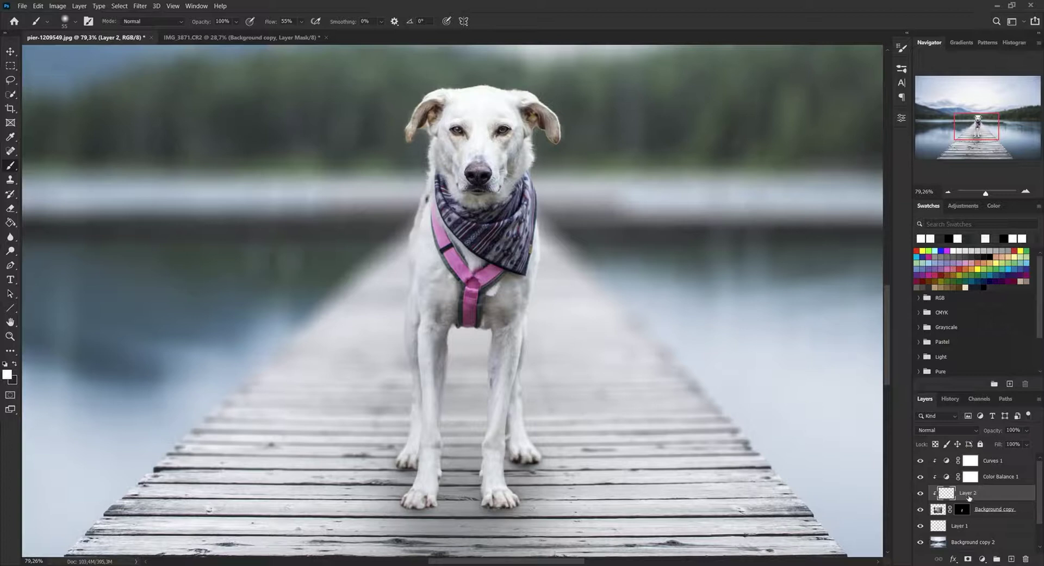
# Add another clipped layer directly above the dog layer and set its blend mode to Overlay.
pyautogui.click(1024, 512)
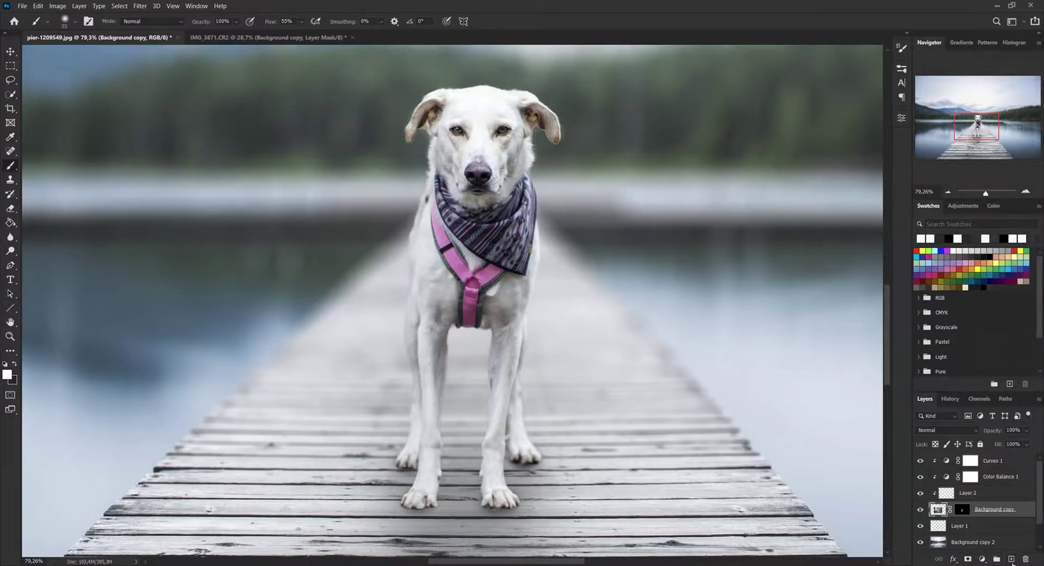
pyautogui.click(1011, 560)
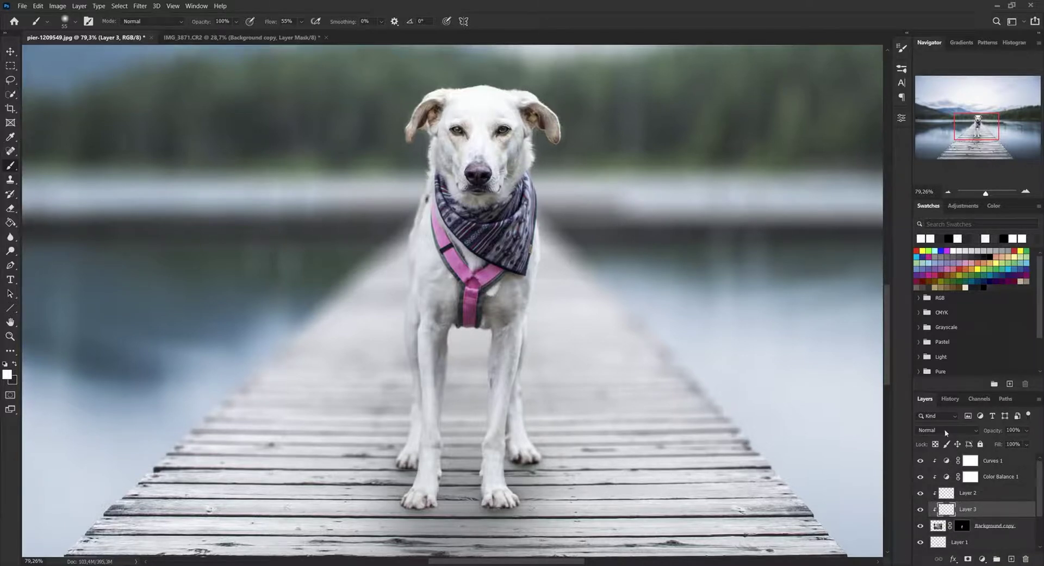
pyautogui.click(951, 433)
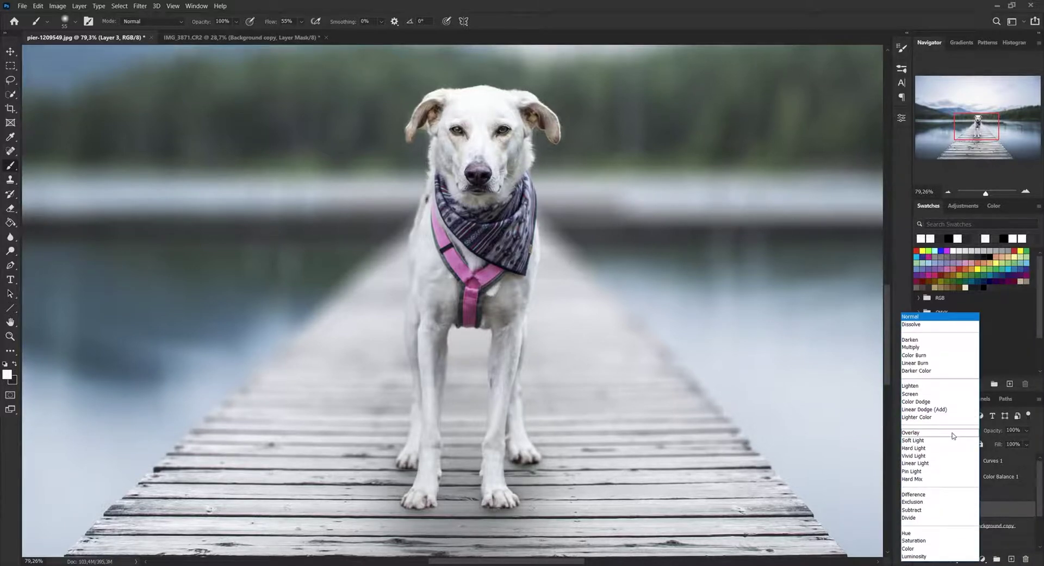
pyautogui.click(938, 434)
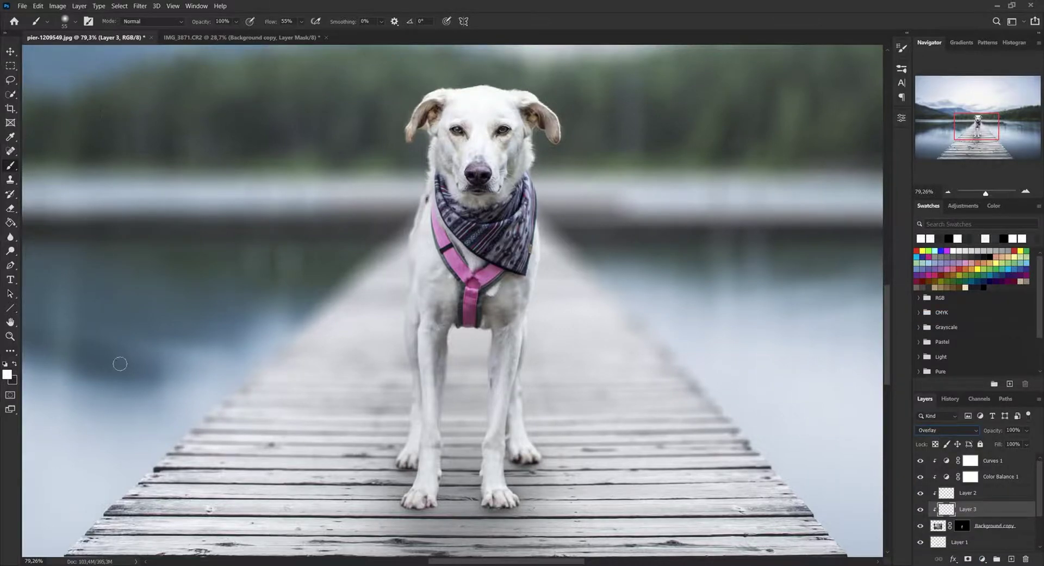
# Choose black as the painting color and set the soft round brush to 351 px with 8% opacity.
pyautogui.click(7, 365)
pyautogui.click(237, 22)
pyautogui.click(200, 34)
pyautogui.click(226, 22)
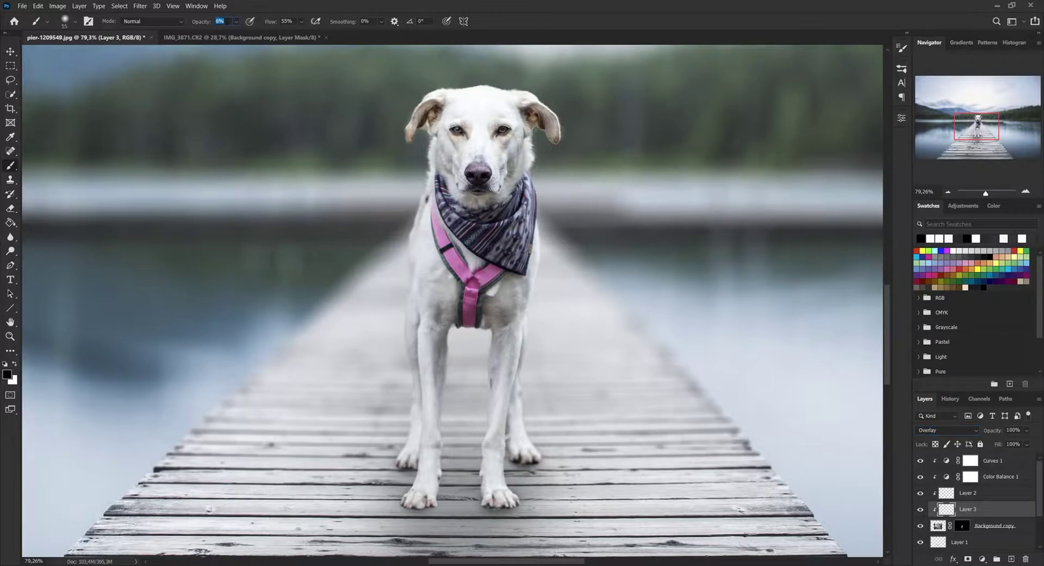
pyautogui.rightClick(567, 192)
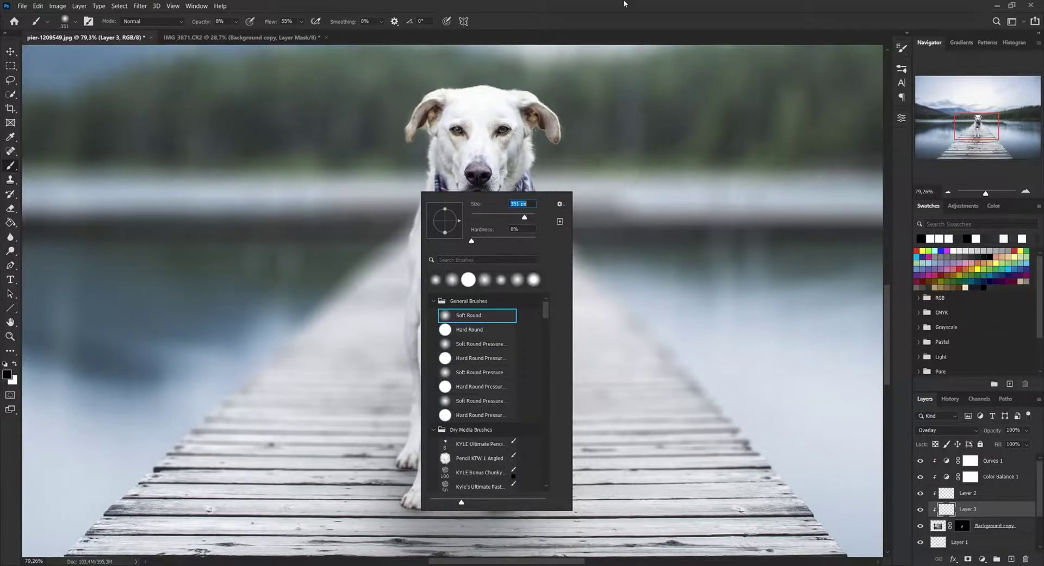
pyautogui.press('Return')
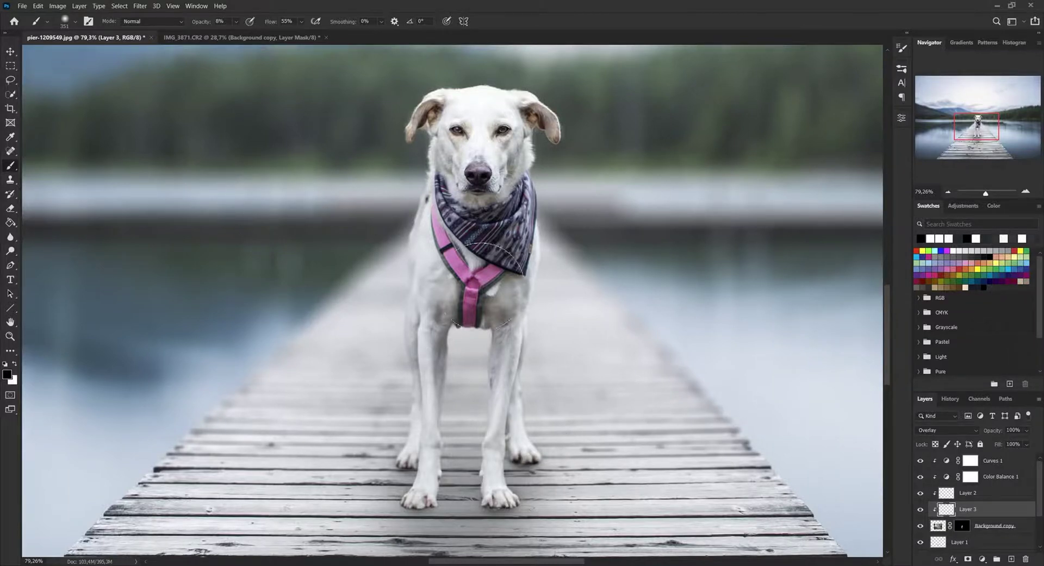
# Sample the dark tone of the blurred far shoreline and set the soft brush to 256 px with 28% opacity.
pyautogui.click(10, 137)
pyautogui.click(157, 219)
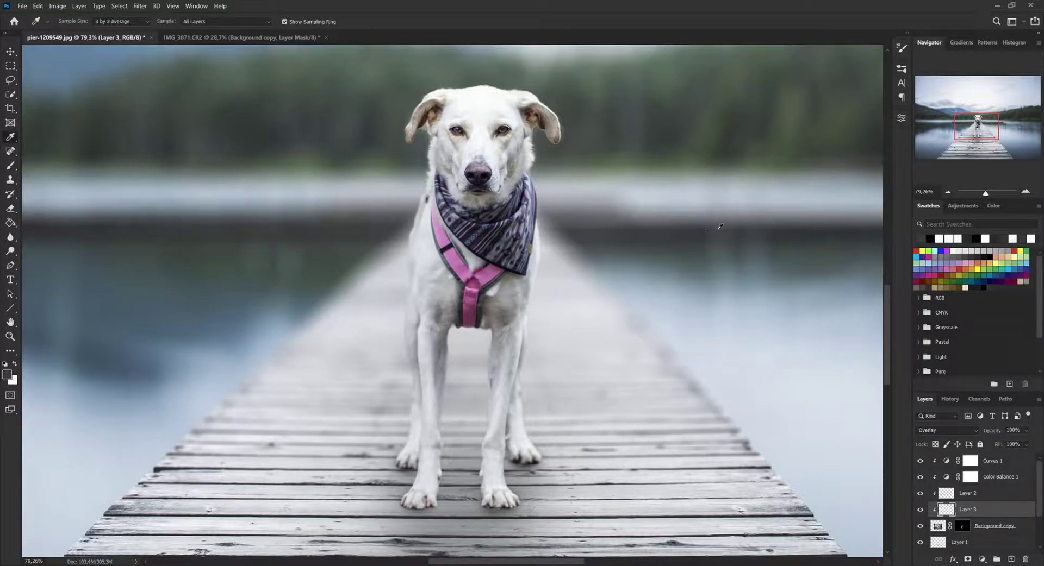
pyautogui.click(812, 229)
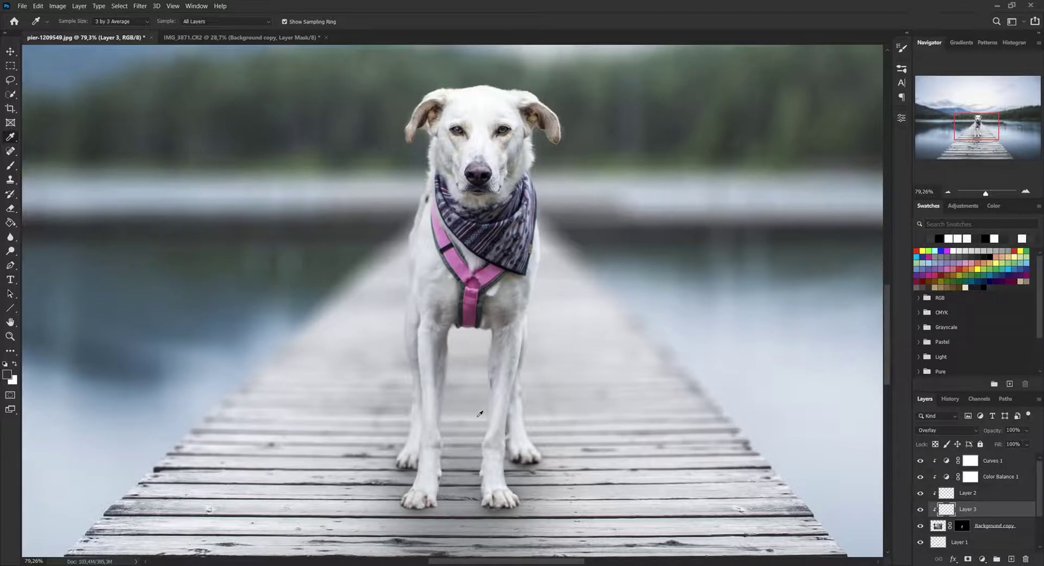
pyautogui.press('b')
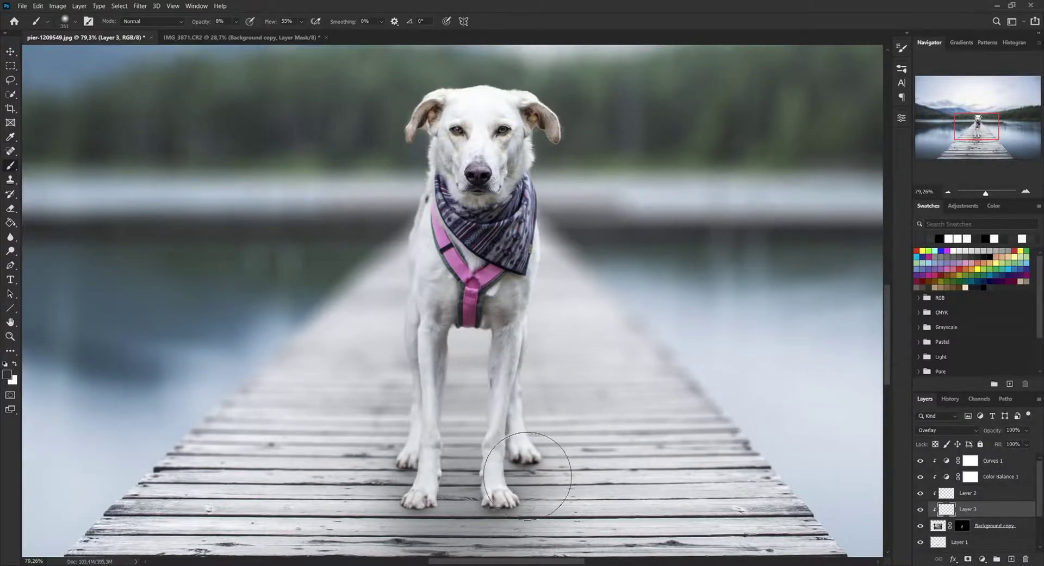
pyautogui.rightClick(613, 387)
pyautogui.press('Return')
pyautogui.write('28')
pyautogui.press('Return')
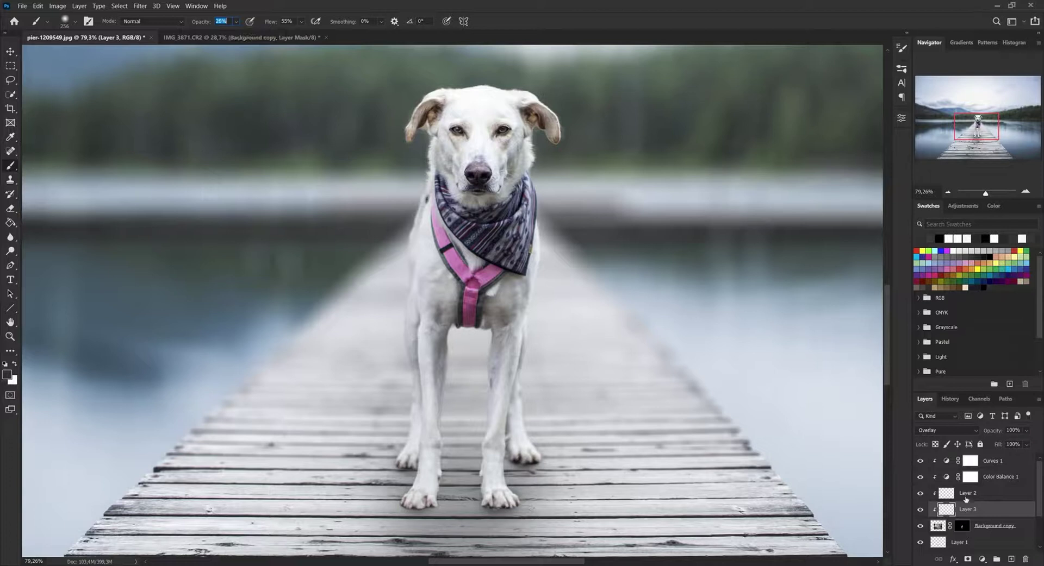
# Paint the sampled dark tone over the dog's lower legs and paws on Layer 3, reducing the soft brush to 144 px.
pyautogui.moveTo(488, 457)
pyautogui.mouseDown()
pyautogui.moveTo(486, 490)
pyautogui.moveTo(495, 376)
pyautogui.moveTo(475, 451)
pyautogui.moveTo(477, 443)
pyautogui.moveTo(490, 487)
pyautogui.mouseUp()
pyautogui.moveTo(425, 499)
pyautogui.mouseDown()
pyautogui.moveTo(431, 487)
pyautogui.moveTo(422, 495)
pyautogui.moveTo(433, 499)
pyautogui.mouseUp()
pyautogui.rightClick(536, 393)
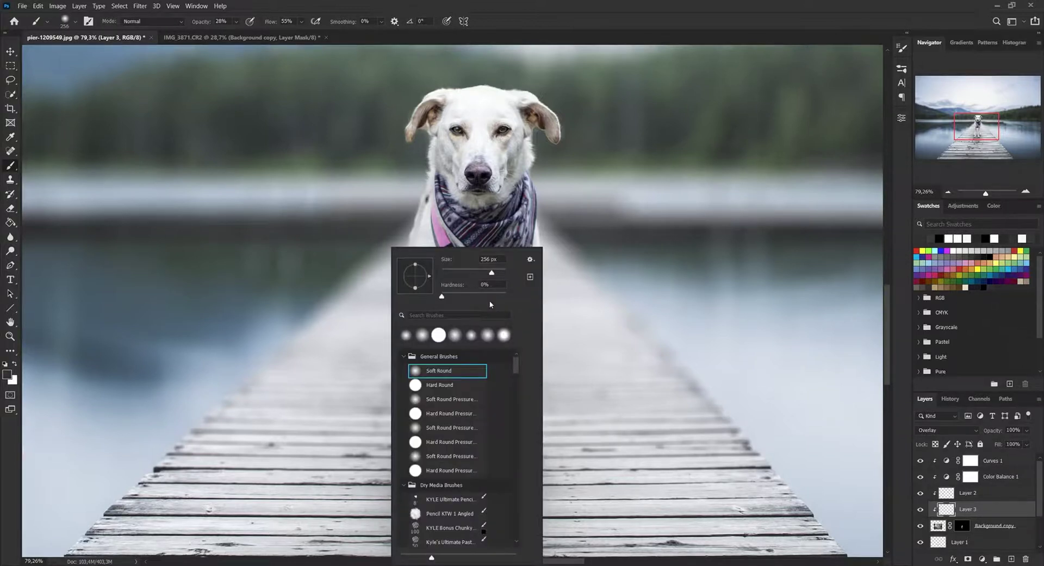
pyautogui.press('Return')
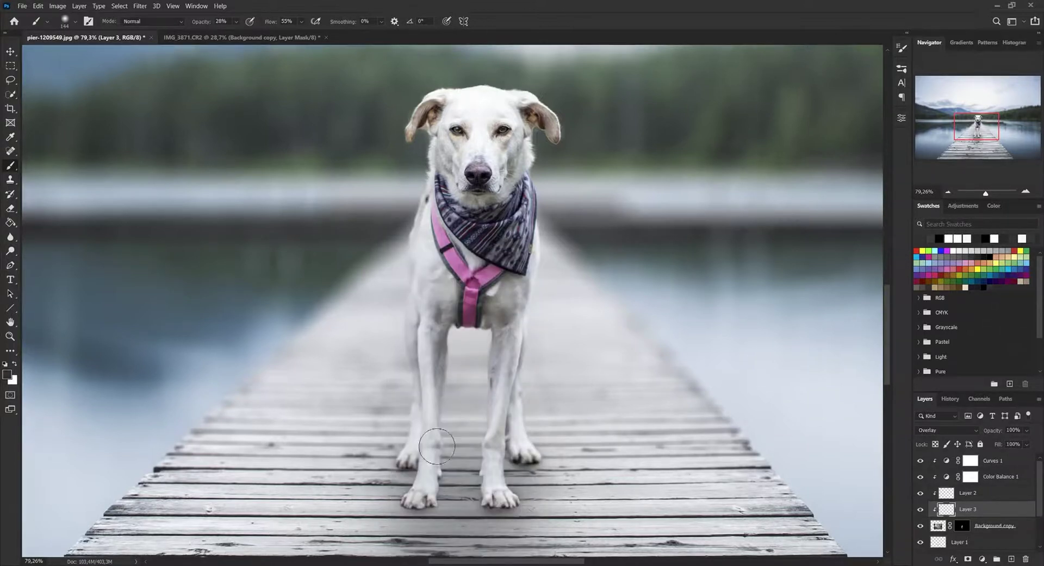
pyautogui.moveTo(432, 466); pyautogui.dragTo(433, 487)
pyautogui.moveTo(492, 474)
pyautogui.mouseDown()
pyautogui.moveTo(488, 463)
pyautogui.moveTo(509, 500)
pyautogui.mouseUp()
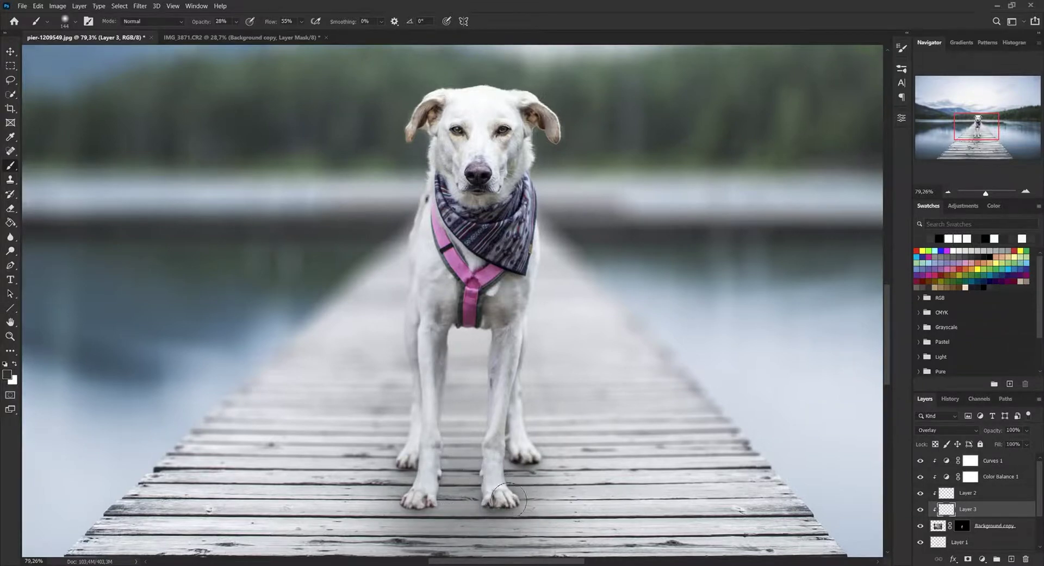
pyautogui.moveTo(419, 507); pyautogui.dragTo(427, 500)
pyautogui.moveTo(410, 453); pyautogui.dragTo(414, 446)
pyautogui.moveTo(525, 443); pyautogui.dragTo(520, 446)
# Compare the dog with and without Layer 3 and Layer 2, and reselect Layer 3.
pyautogui.click(919, 511)
pyautogui.click(919, 511)
pyautogui.click(974, 497)
pyautogui.click(919, 497)
pyautogui.click(919, 497)
pyautogui.click(970, 510)
# Paint the dark tone over the dog's chest and shoulder beside the harness, and reduce the soft brush to 87 px.
pyautogui.scroll(3, 535, 304)
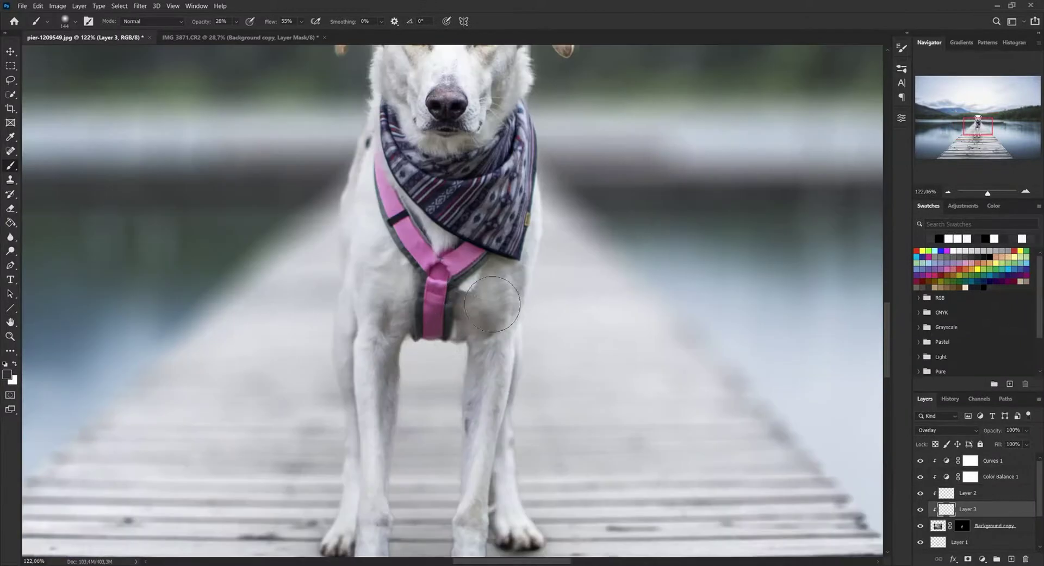
pyautogui.moveTo(413, 318)
pyautogui.mouseDown()
pyautogui.moveTo(385, 303)
pyautogui.moveTo(396, 317)
pyautogui.mouseUp()
pyautogui.moveTo(380, 254); pyautogui.dragTo(376, 235)
pyautogui.scroll(-5, 481, 320)
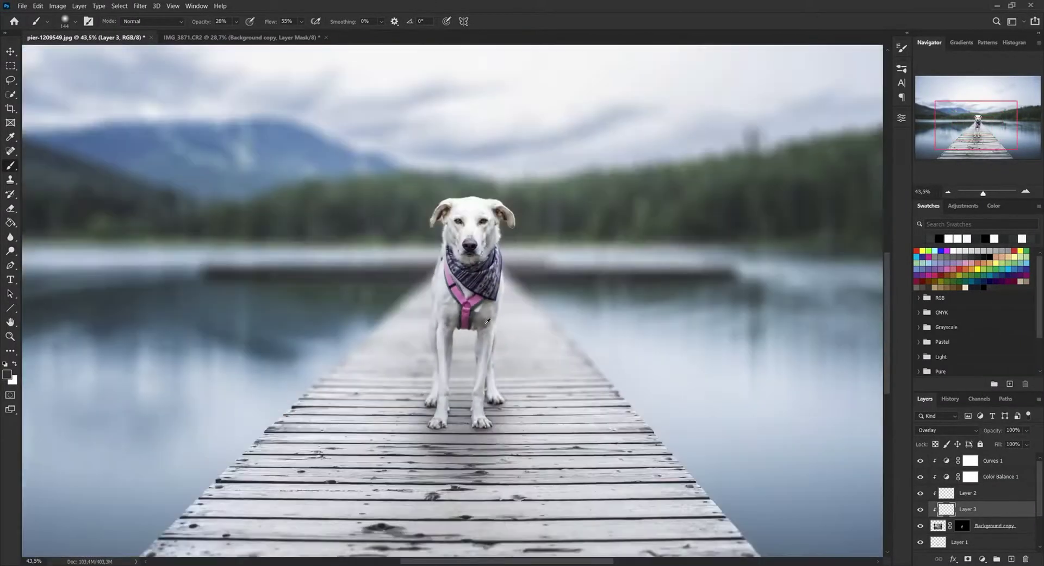
pyautogui.scroll(3, 484, 296)
pyautogui.scroll(2, 482, 264)
pyautogui.rightClick(472, 187)
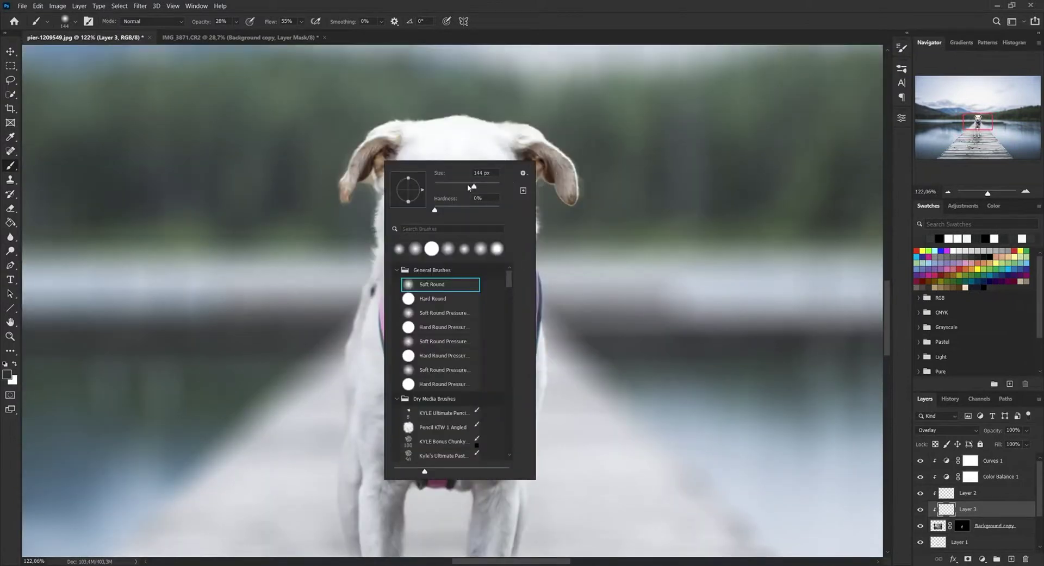
pyautogui.click(488, 4)
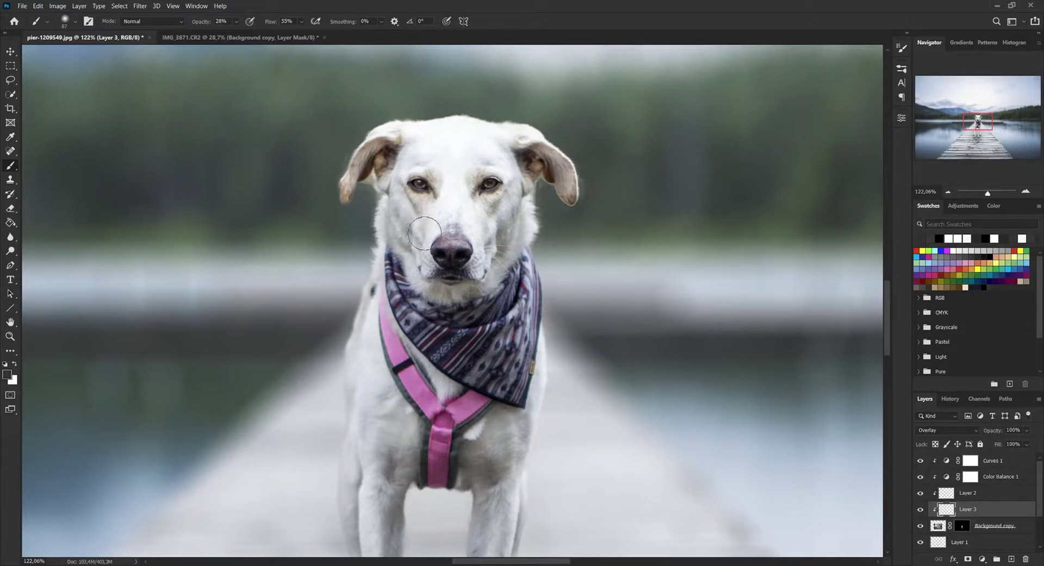
# Inspect the shading on the dog's head, chest and legs against the pier from several zoom levels.
pyautogui.scroll(-3, 498, 224)
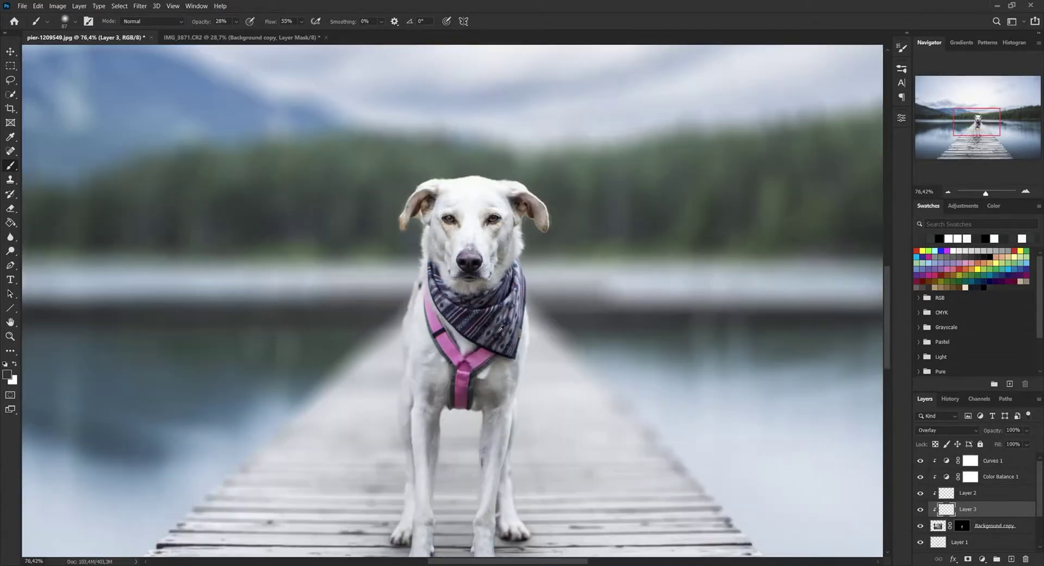
pyautogui.scroll(-2, 485, 336)
pyautogui.scroll(5, 483, 348)
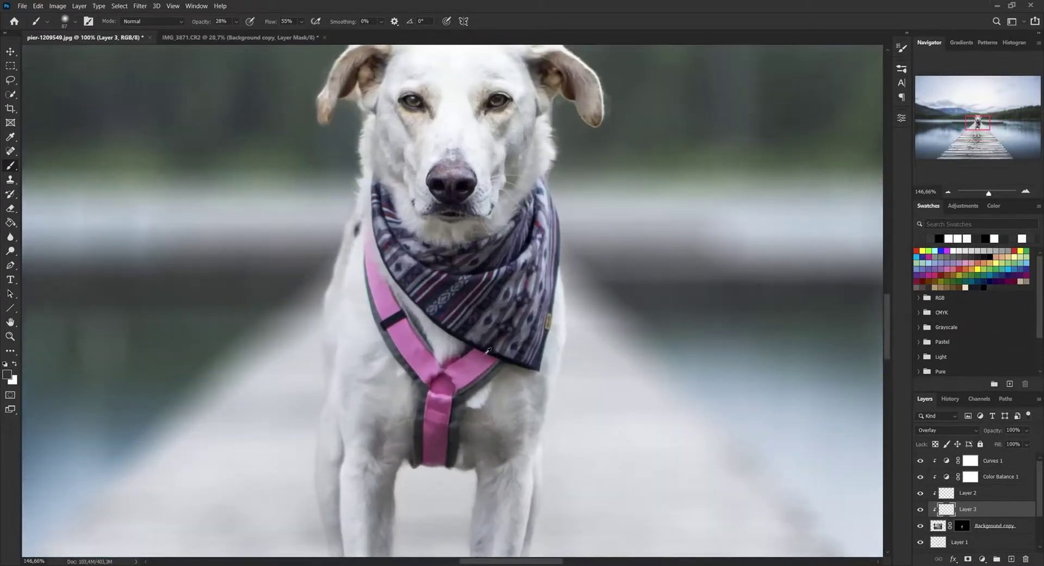
pyautogui.scroll(-3, 480, 356)
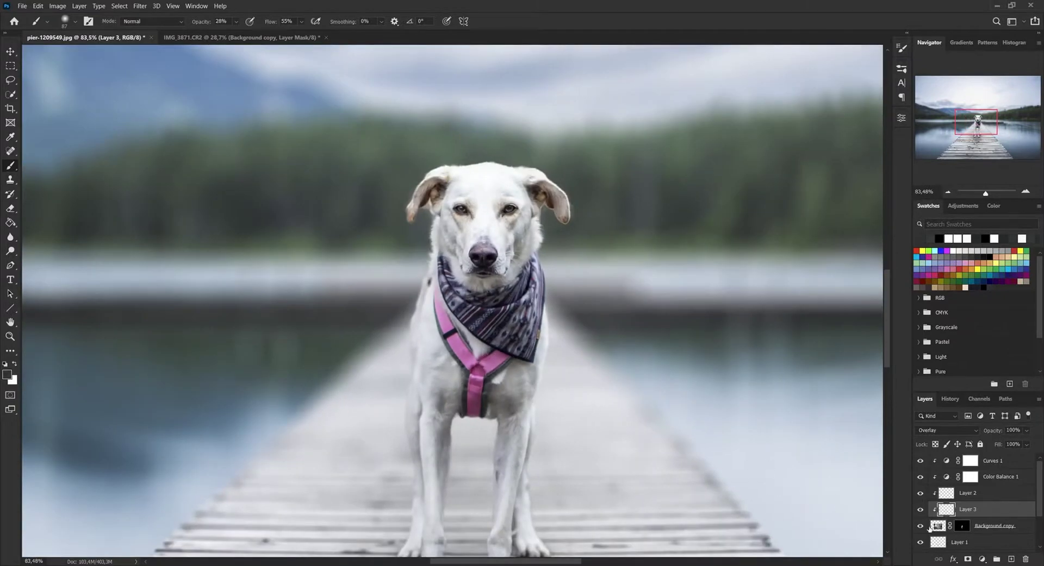
pyautogui.scroll(-3, 579, 386)
pyautogui.scroll(2, 578, 389)
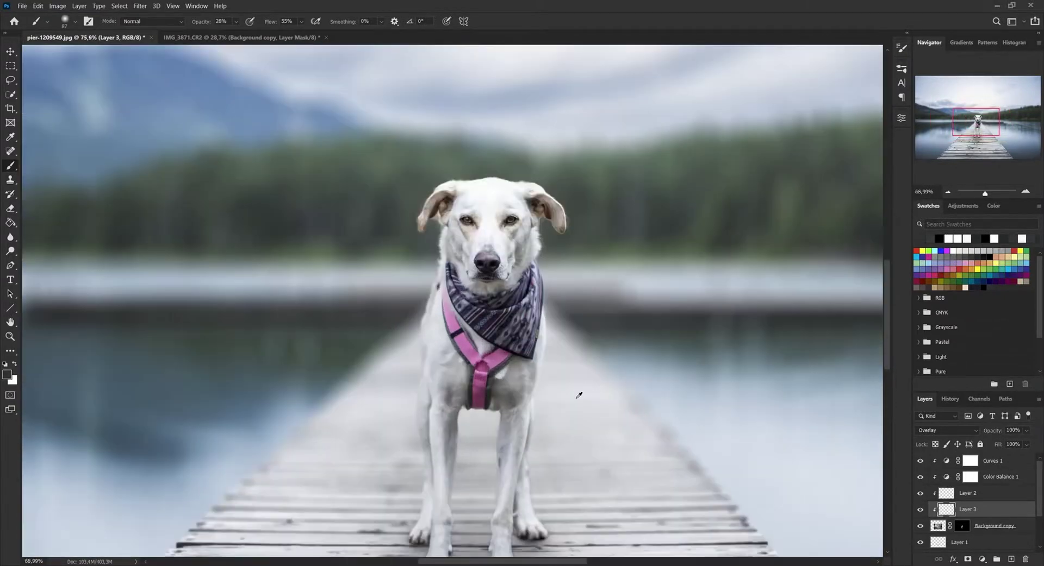
pyautogui.scroll(-1, 577, 393)
pyautogui.scroll(5, 558, 481)
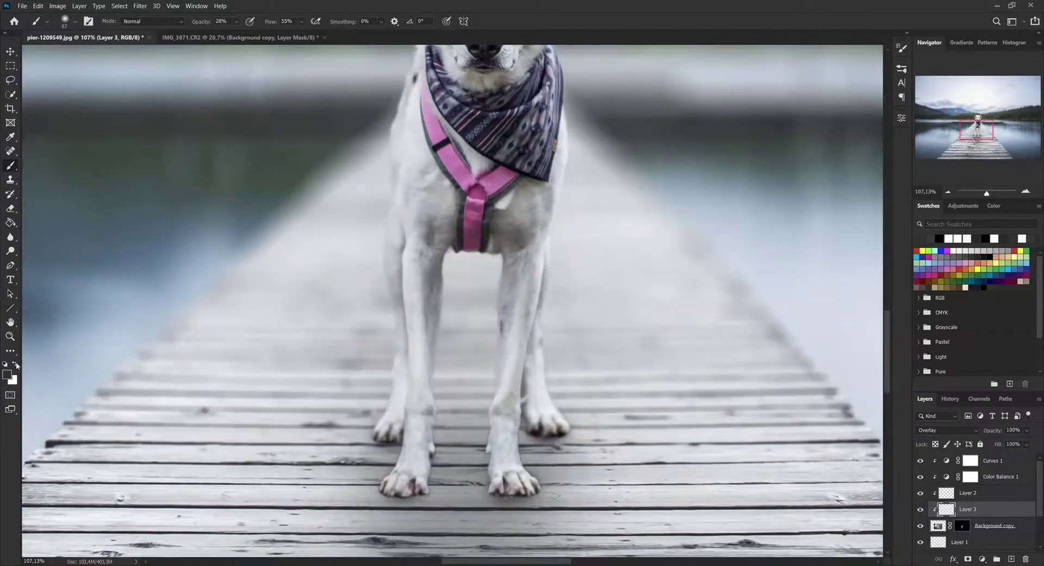
# Sample the bright white of the dog's forehead as the painting color and return to the Brush tool.
pyautogui.click(15, 364)
pyautogui.scroll(1, 326, 361)
pyautogui.scroll(1, 385, 142)
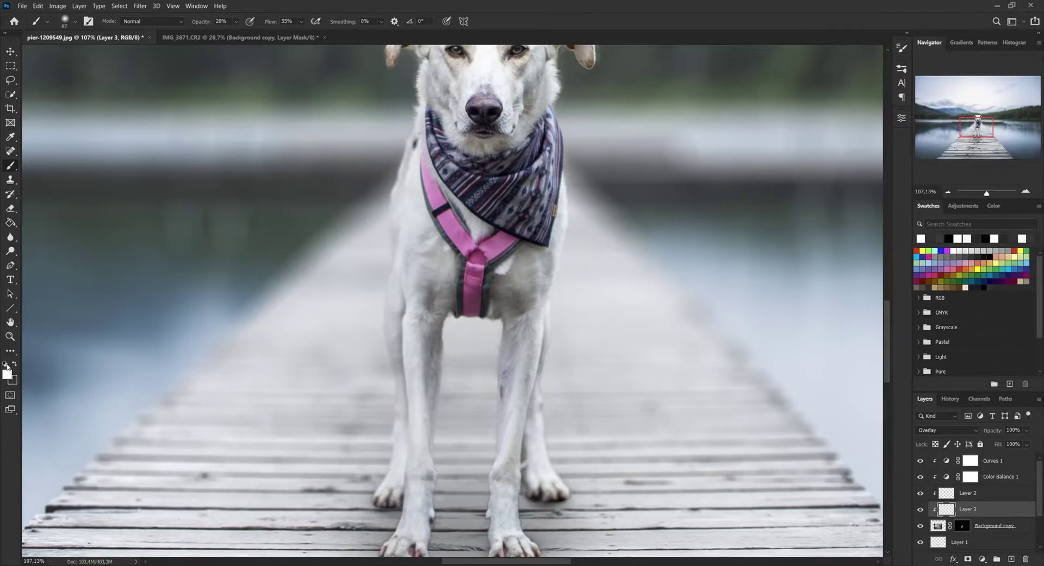
pyautogui.press('alt')
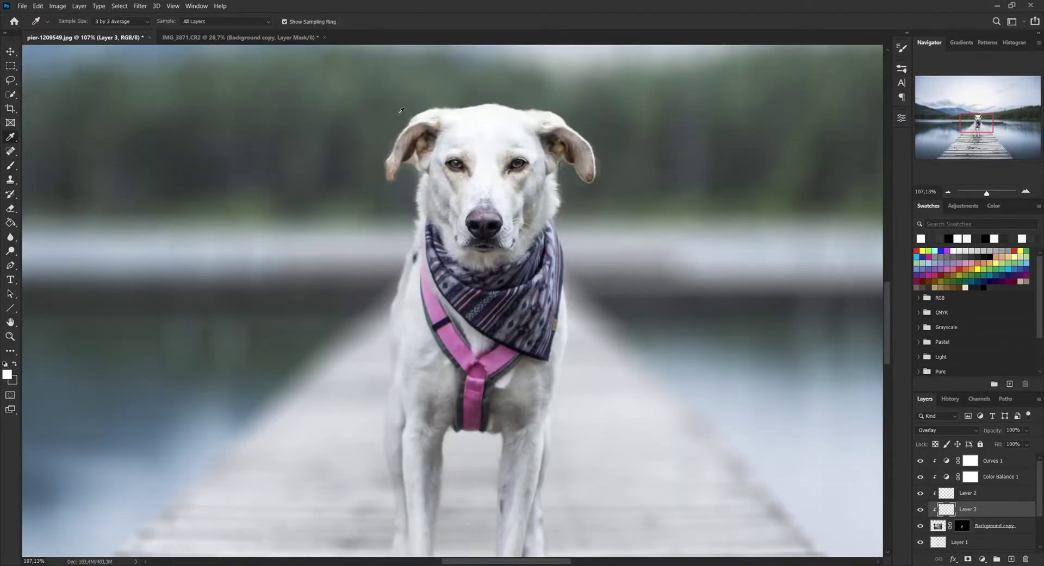
pyautogui.click(483, 120)
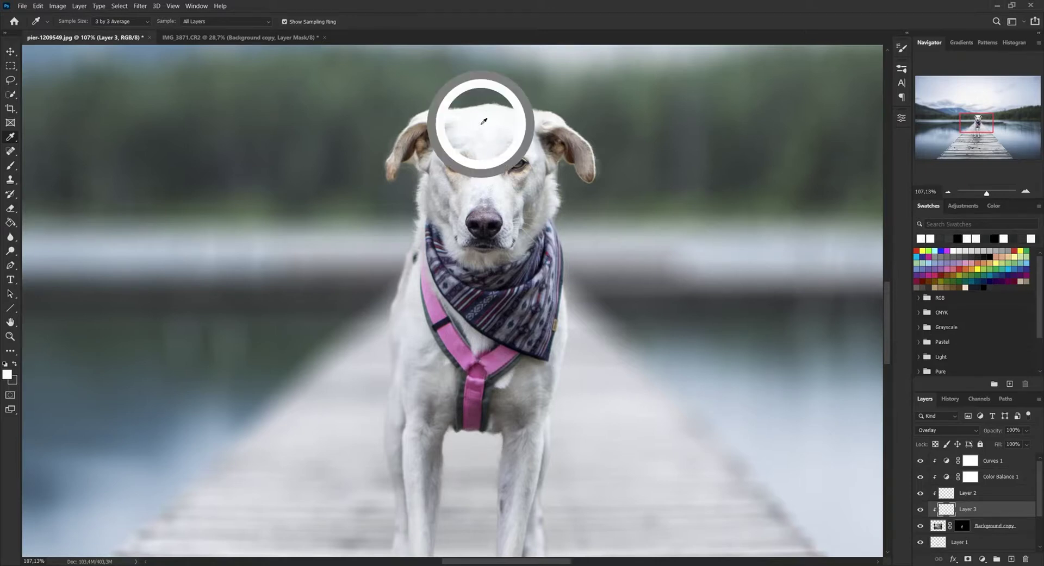
pyautogui.moveTo(978, 125); pyautogui.dragTo(976, 129)
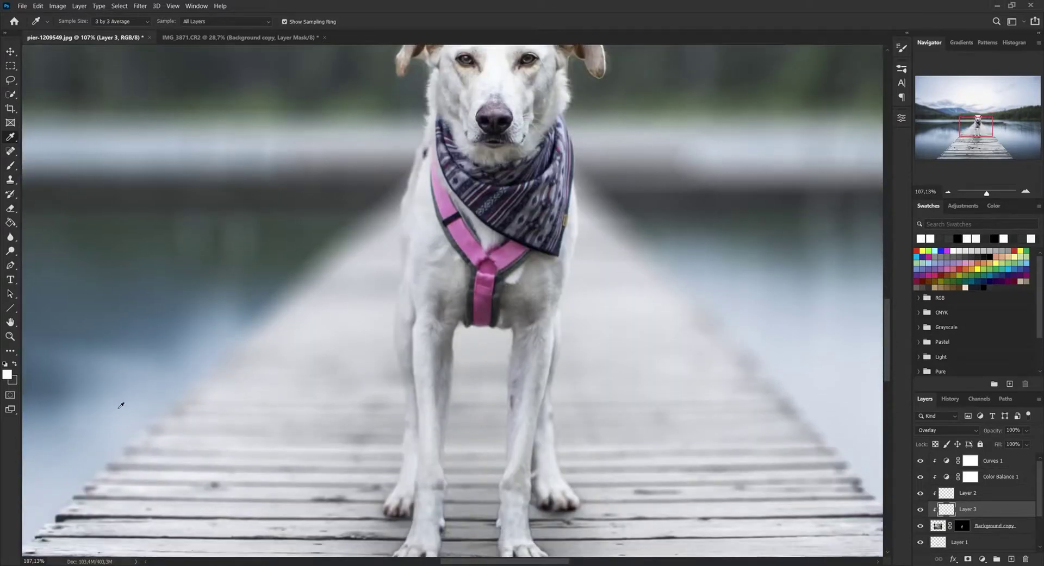
pyautogui.press('b')
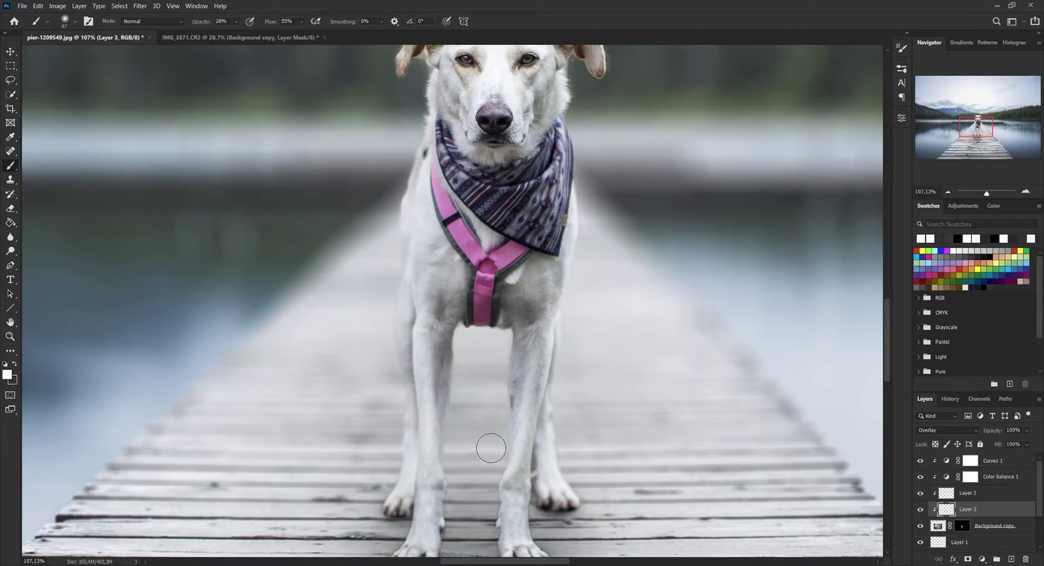
# Paint the dark tone down the outer edge of the dog's shoulder and flank with a 34 px soft brush.
pyautogui.scroll(-1, 472, 481)
pyautogui.scroll(-4, 517, 432)
pyautogui.scroll(3, 520, 360)
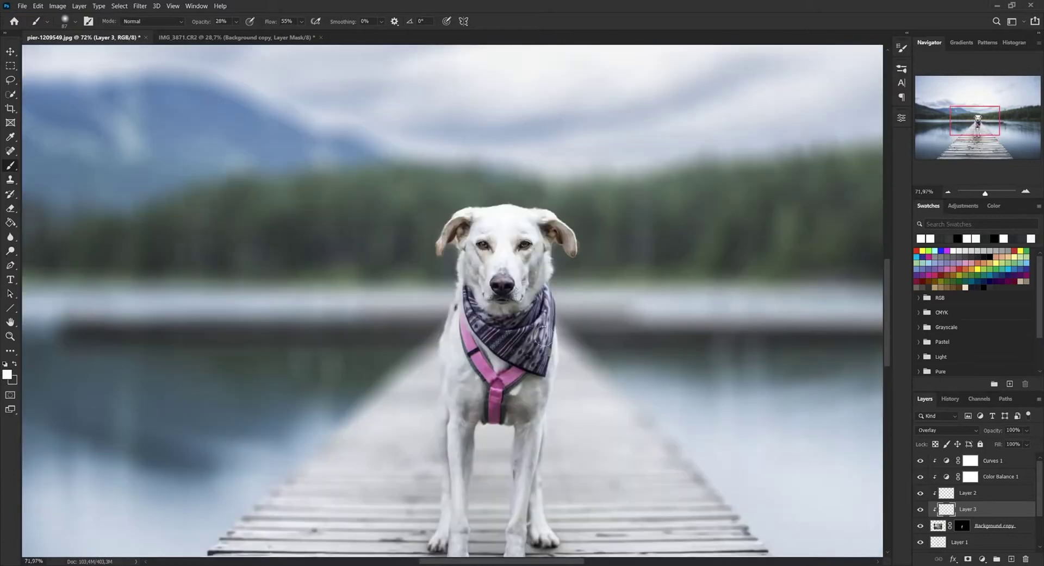
pyautogui.scroll(5, 701, 425)
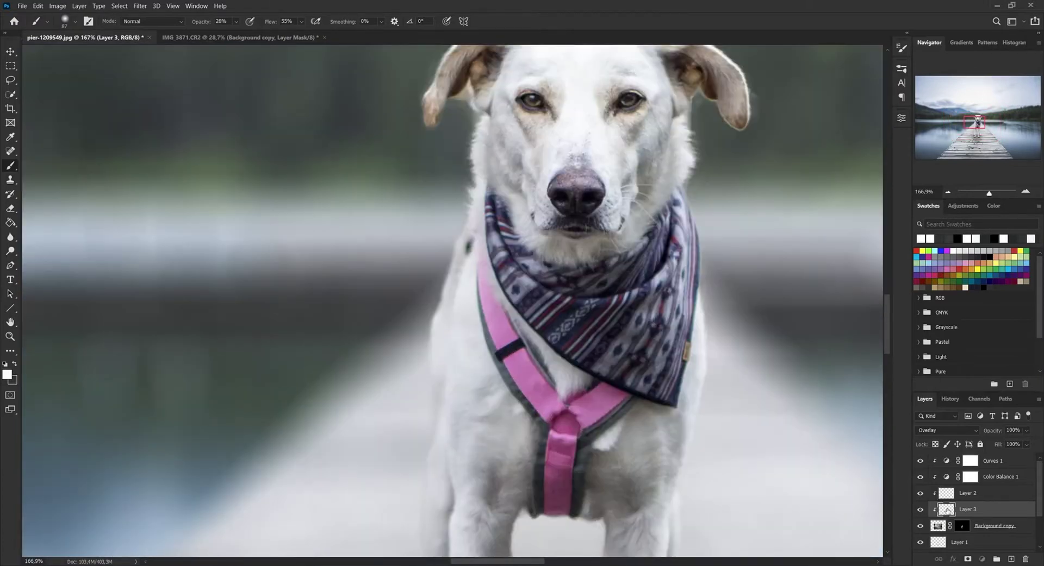
pyautogui.click(14, 365)
pyautogui.rightClick(462, 268)
pyautogui.click(376, 273)
pyautogui.press('Return')
pyautogui.moveTo(459, 269)
pyautogui.mouseDown()
pyautogui.moveTo(444, 308)
pyautogui.moveTo(462, 271)
pyautogui.moveTo(445, 326)
pyautogui.moveTo(443, 406)
pyautogui.mouseUp()
pyautogui.scroll(-5, 455, 421)
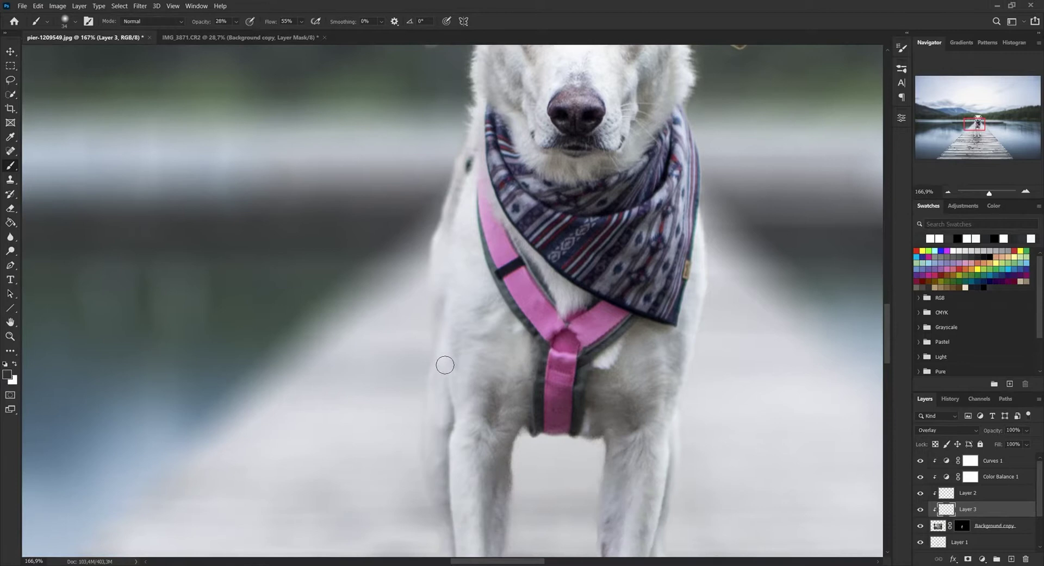
pyautogui.moveTo(441, 356)
pyautogui.mouseDown()
pyautogui.moveTo(438, 415)
pyautogui.moveTo(443, 397)
pyautogui.mouseUp()
pyautogui.scroll(-6, 664, 467)
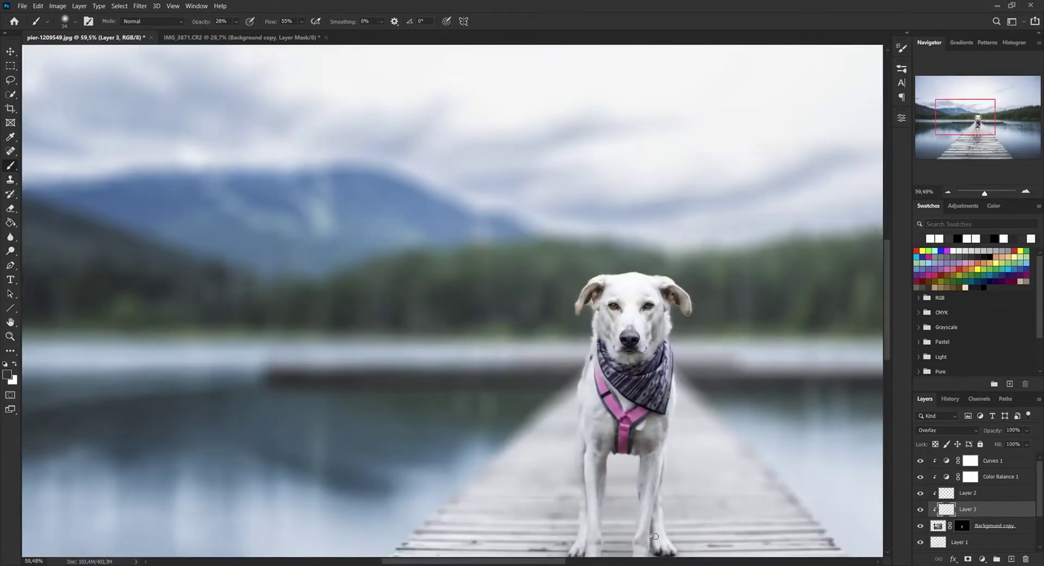
# Switch back to the sampled white and set the soft brush to 82 px.
pyautogui.scroll(-2, 582, 486)
pyautogui.press('x')
pyautogui.rightClick(585, 488)
pyautogui.moveTo(583, 271); pyautogui.dragTo(588, 271)
pyautogui.click(591, 506)
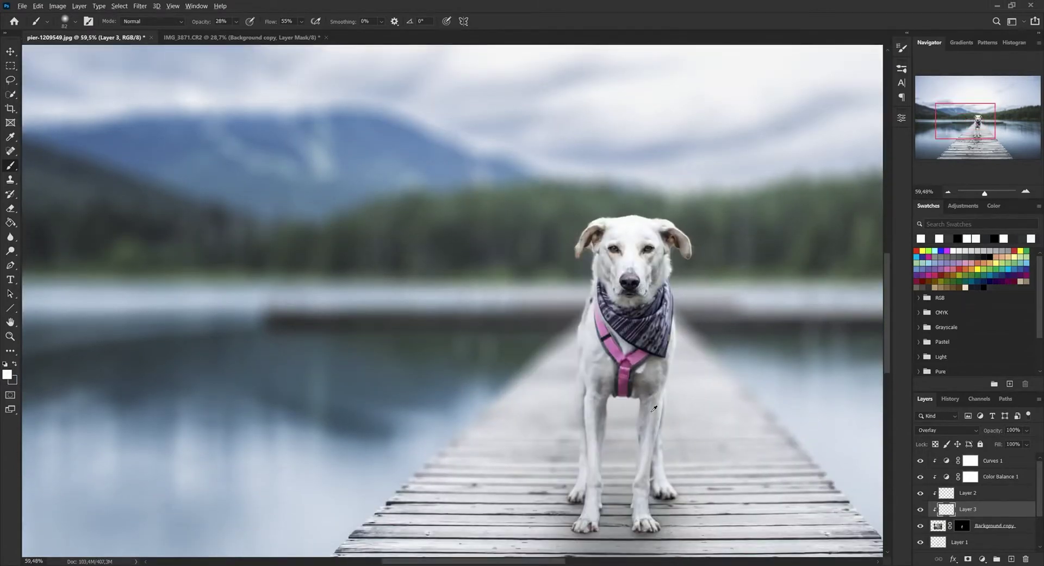
# Compare the composite with and without the Curves 1 adjustment and inspect the dog and pier at several zoom levels.
pyautogui.scroll(-3, 654, 409)
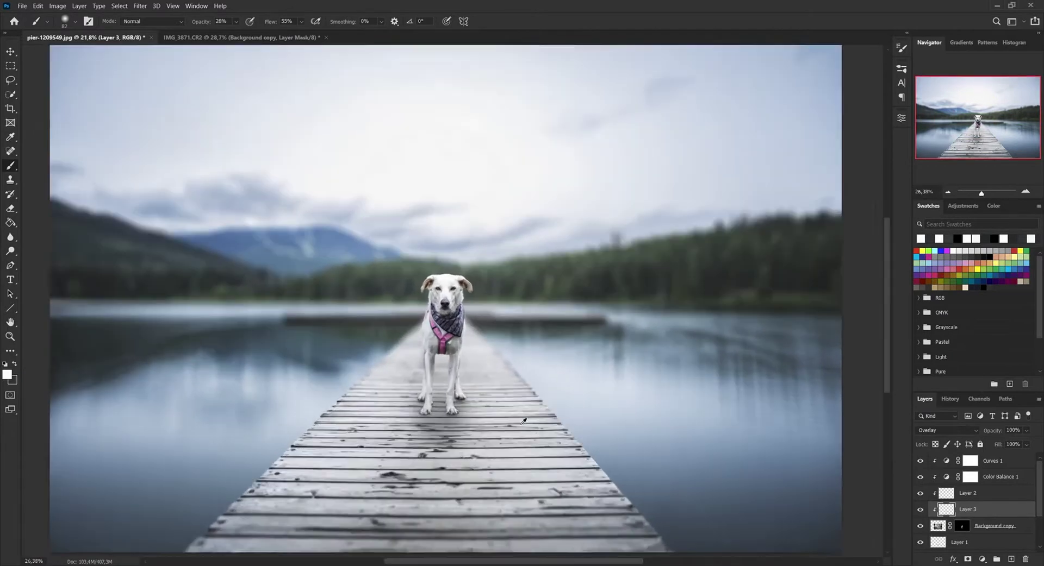
pyautogui.scroll(3, 523, 421)
pyautogui.scroll(-3, 516, 405)
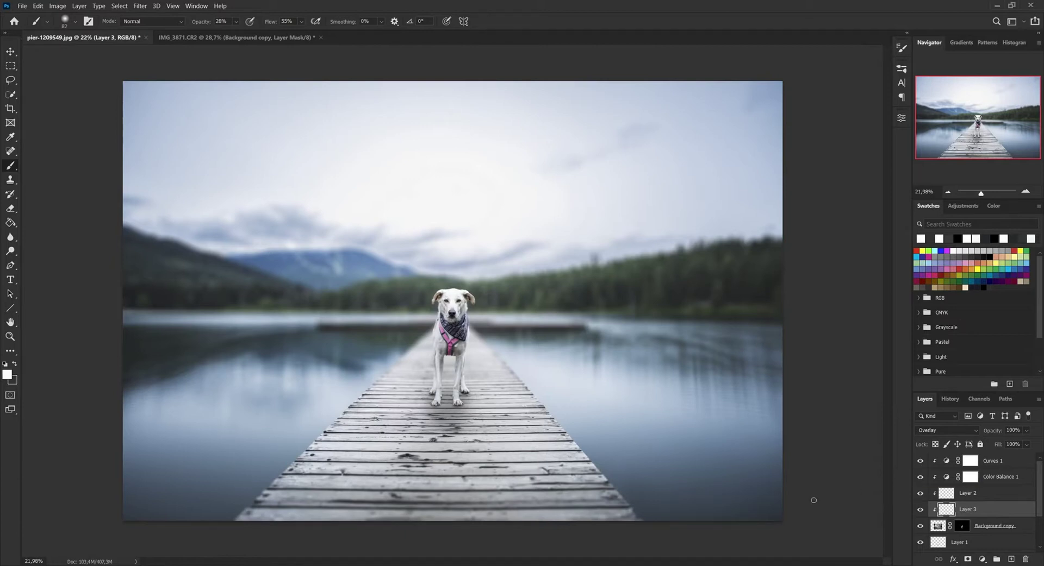
pyautogui.click(919, 463)
pyautogui.click(918, 463)
pyautogui.scroll(2, 731, 469)
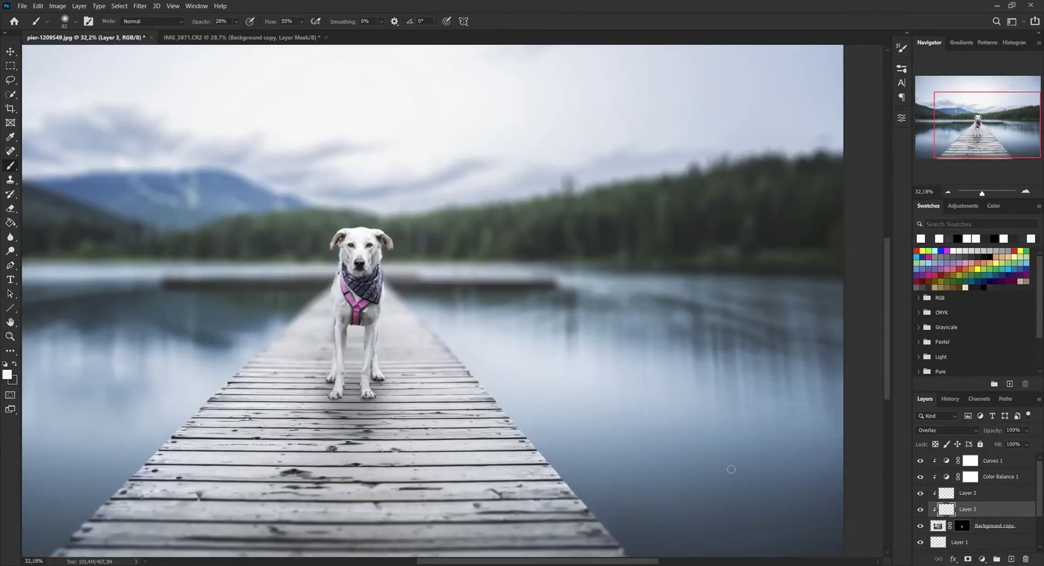
pyautogui.scroll(-1, 719, 461)
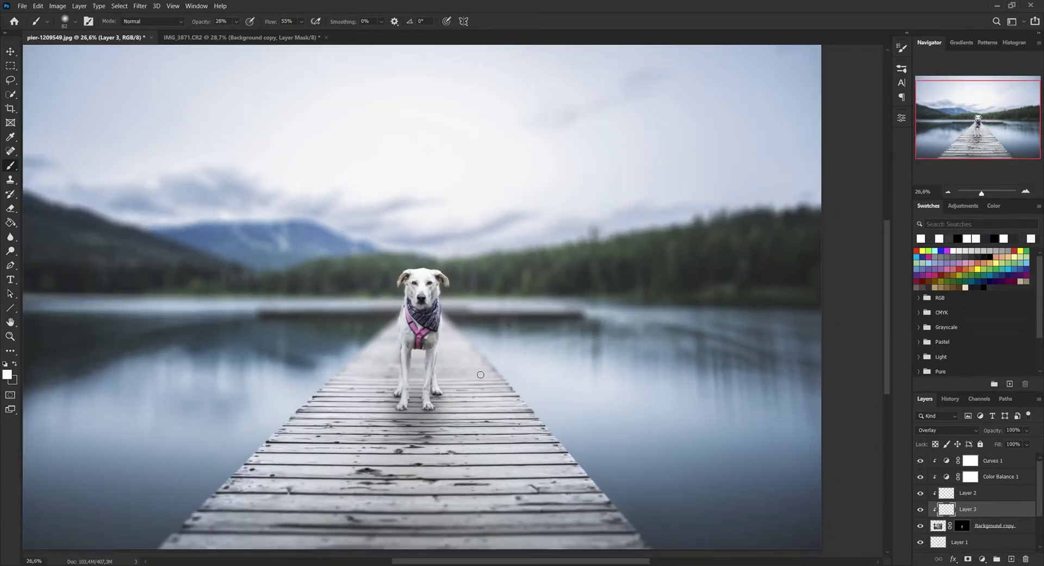
pyautogui.scroll(-1, 479, 375)
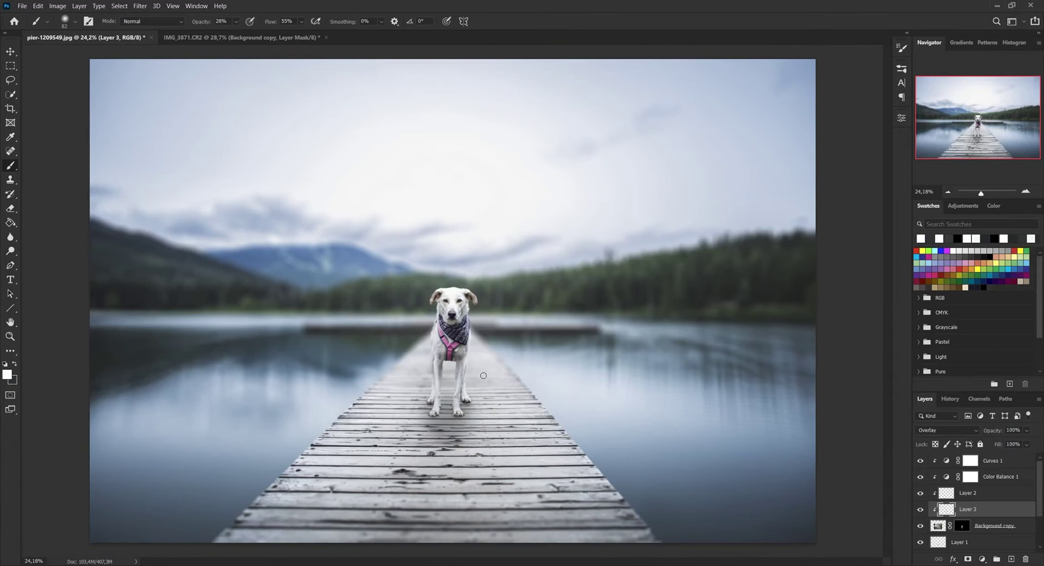
pyautogui.scroll(6, 473, 369)
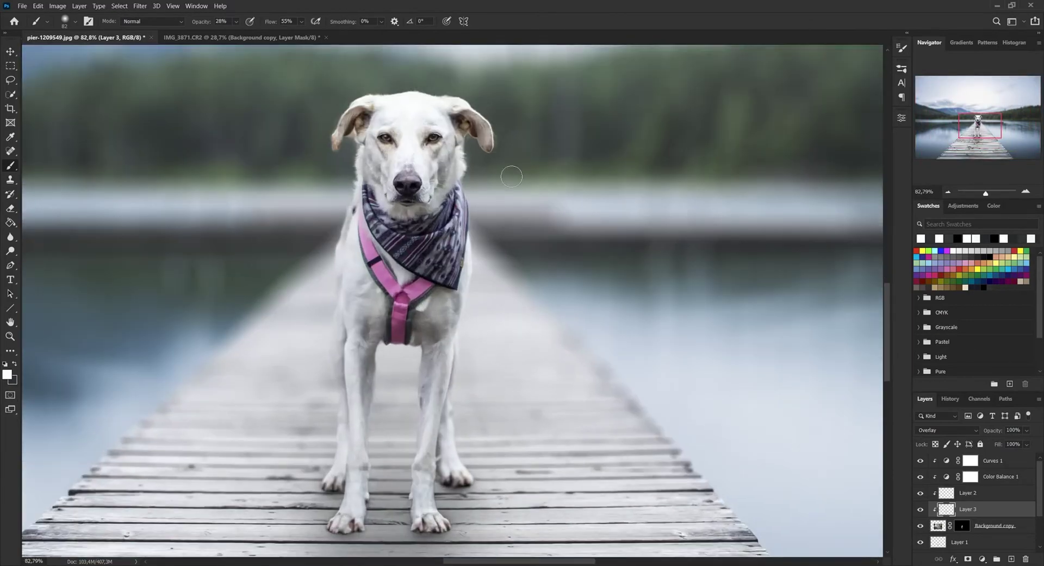
pyautogui.scroll(-3, 505, 180)
pyautogui.scroll(-1, 456, 331)
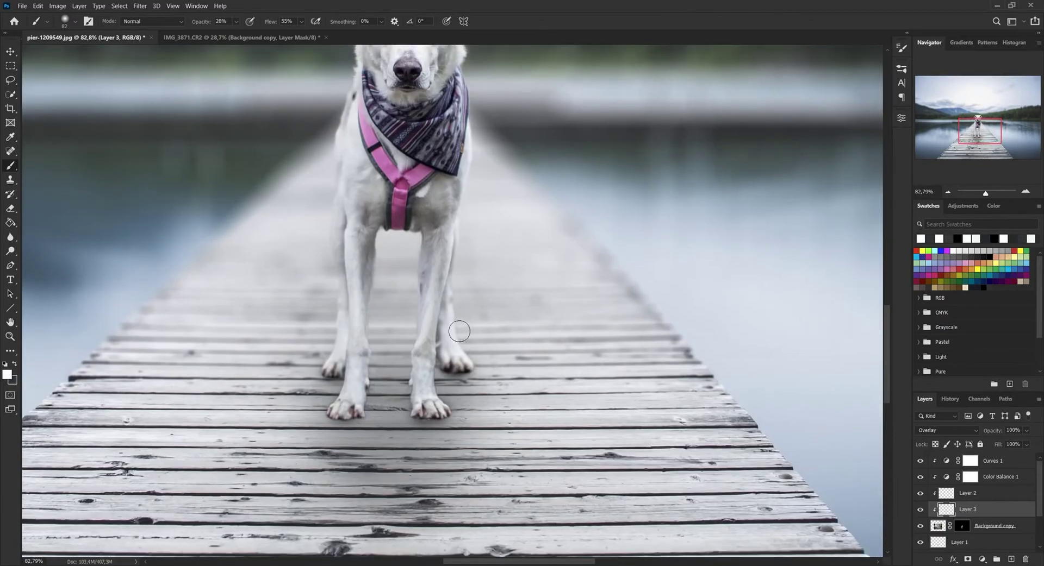
pyautogui.scroll(-5, 462, 330)
pyautogui.scroll(-1, 464, 328)
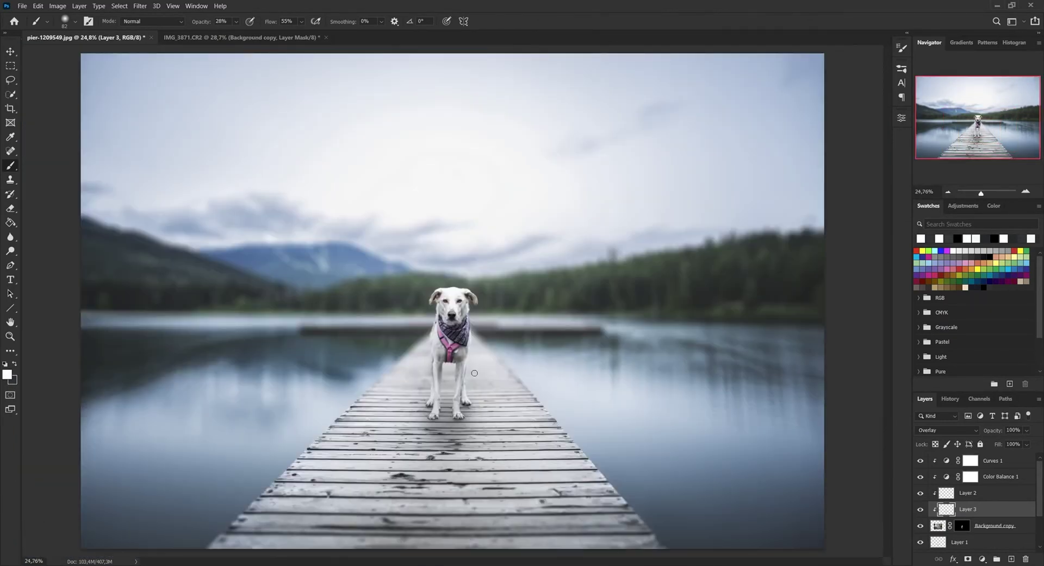